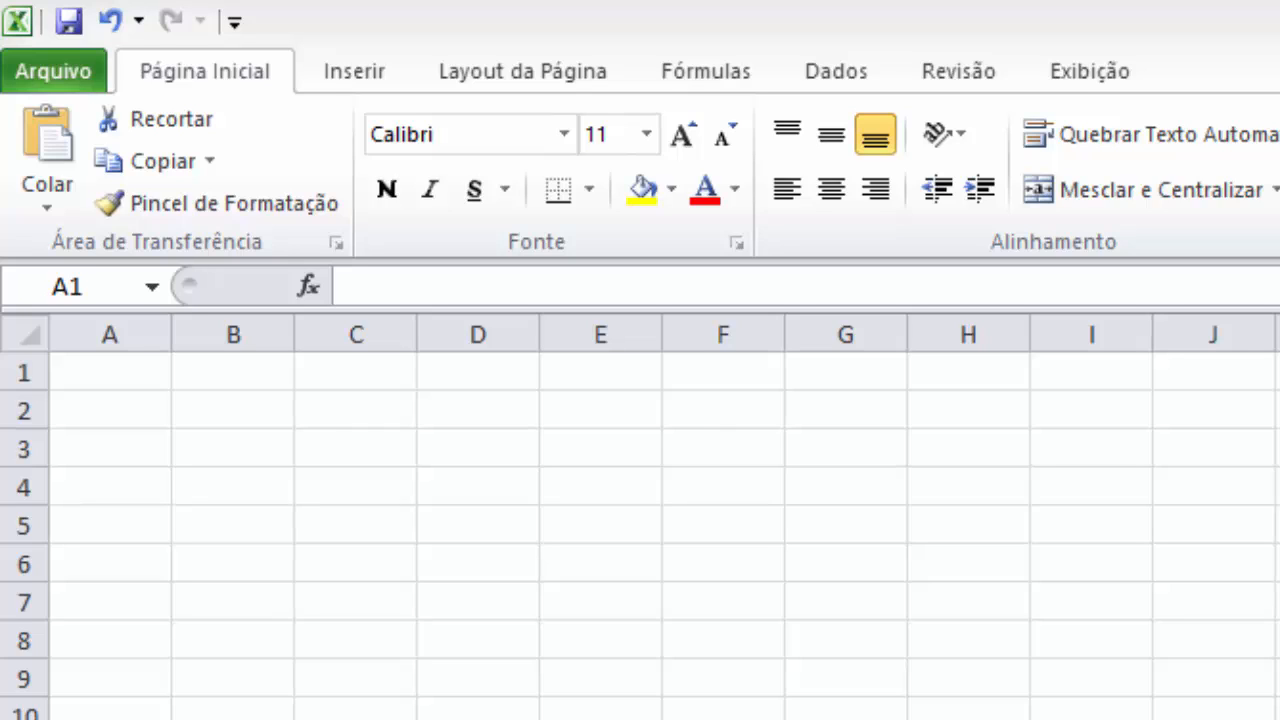
Move the active cell from A1 through neighbouring cells such as A2 and C4 to examine how the name box shows each address
click(135, 374)
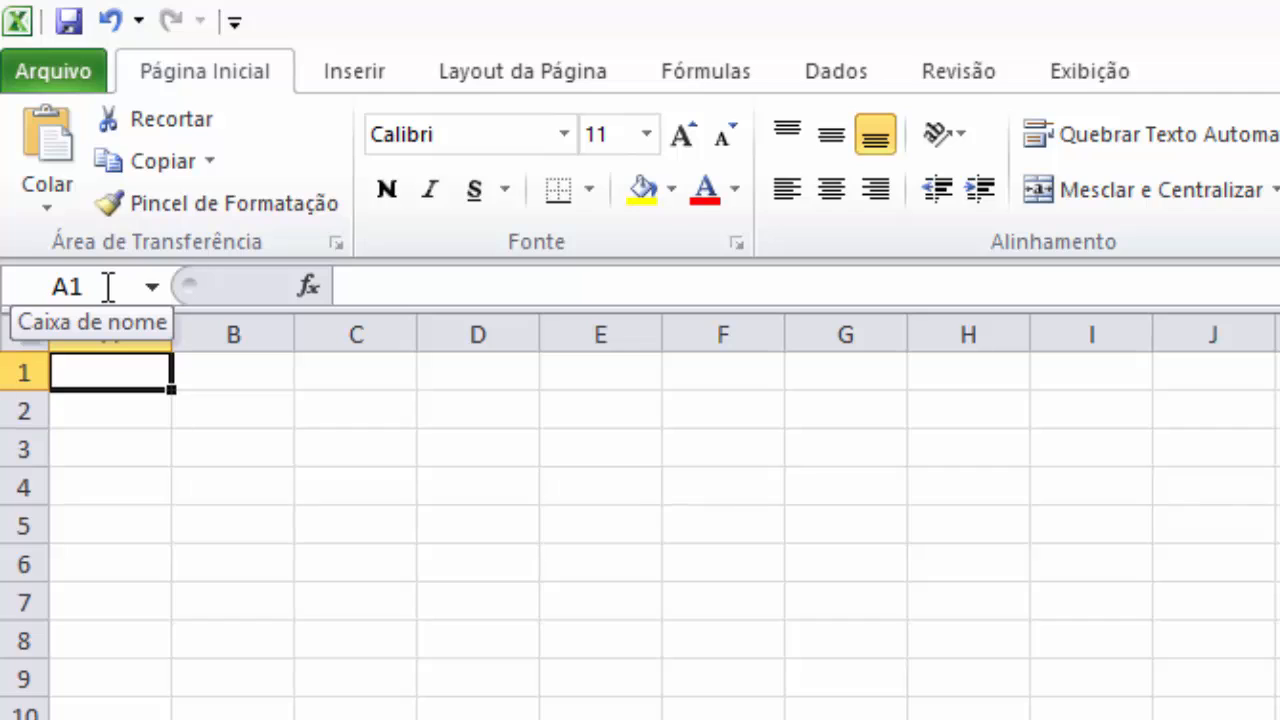
key(Down)
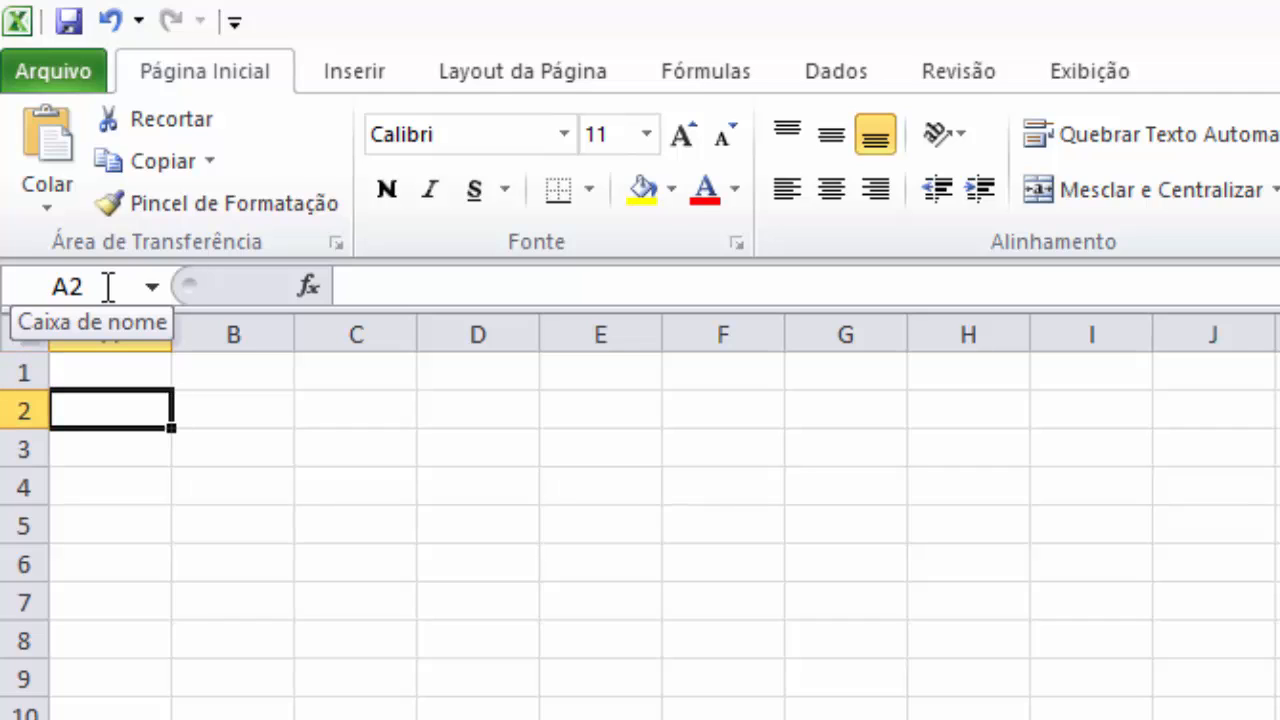
key(Right)
key(Down)
key(Right)
key(Down)
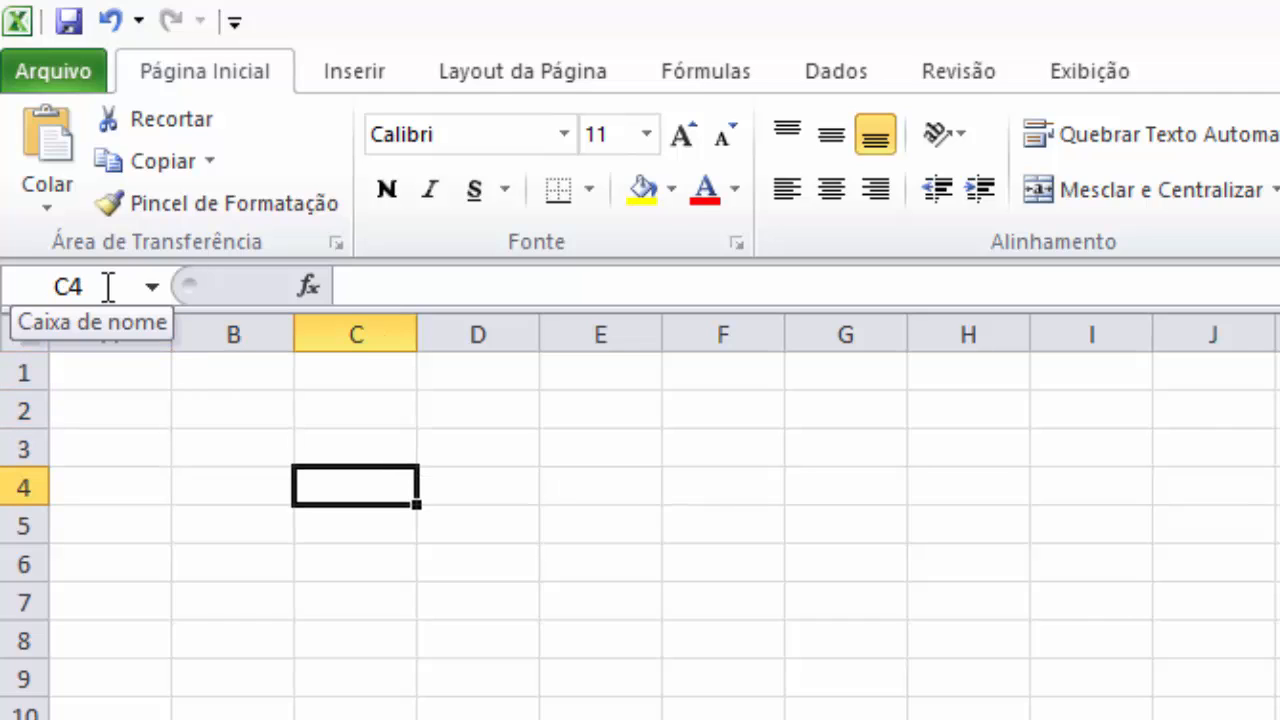
key(Right)
key(Left)
key(Left)
key(Down)
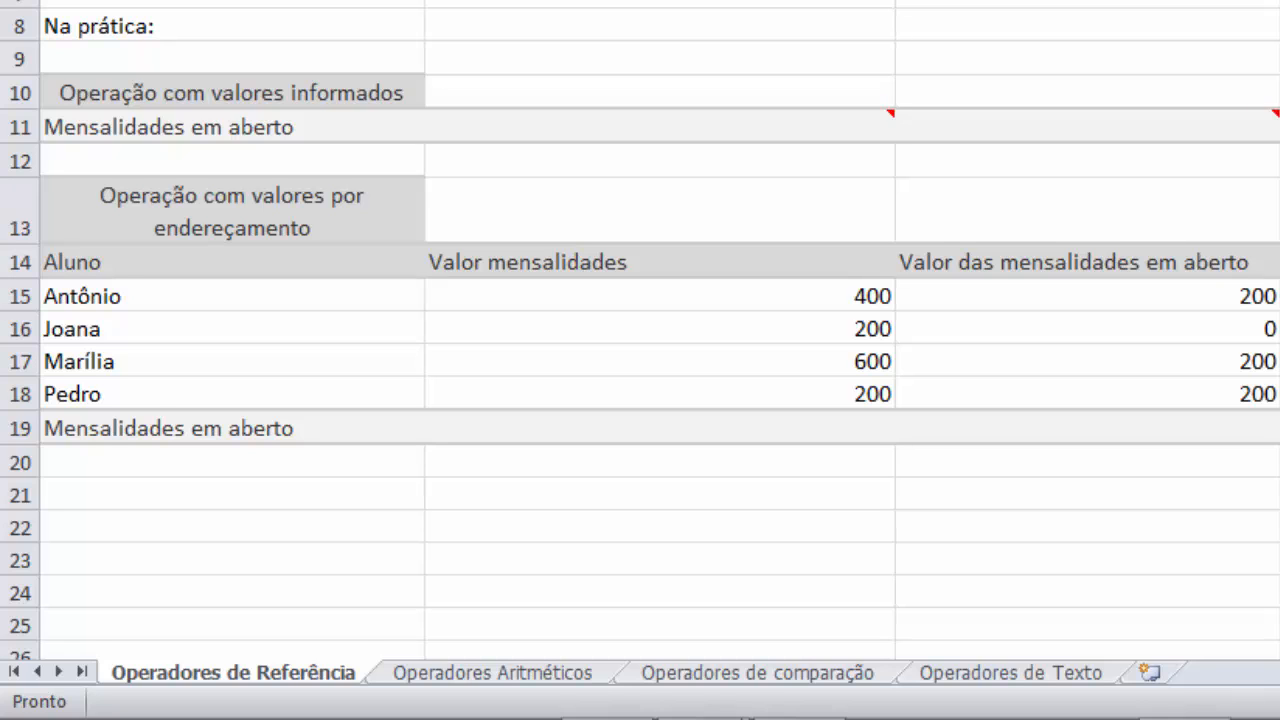
Enter the formula =200+0+200+200 in cell B11 to add the open monthly fees as literal values
click(605, 125)
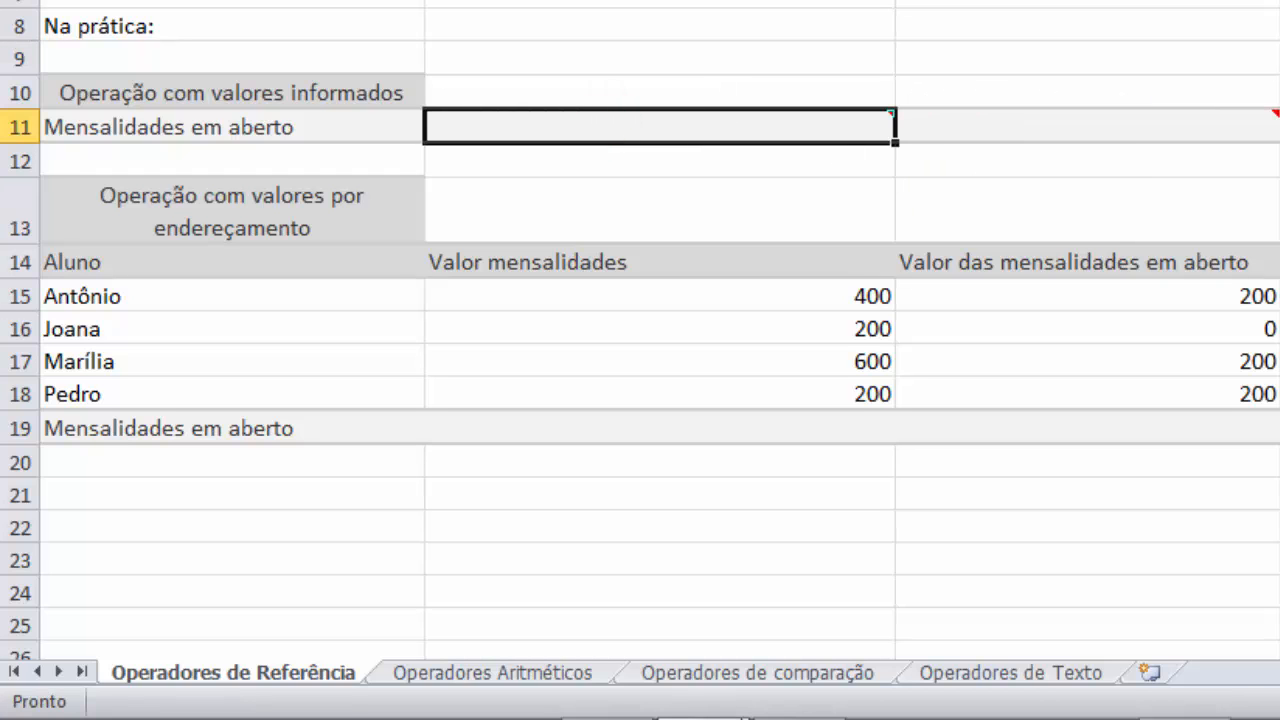
mouse_move(886, 116)
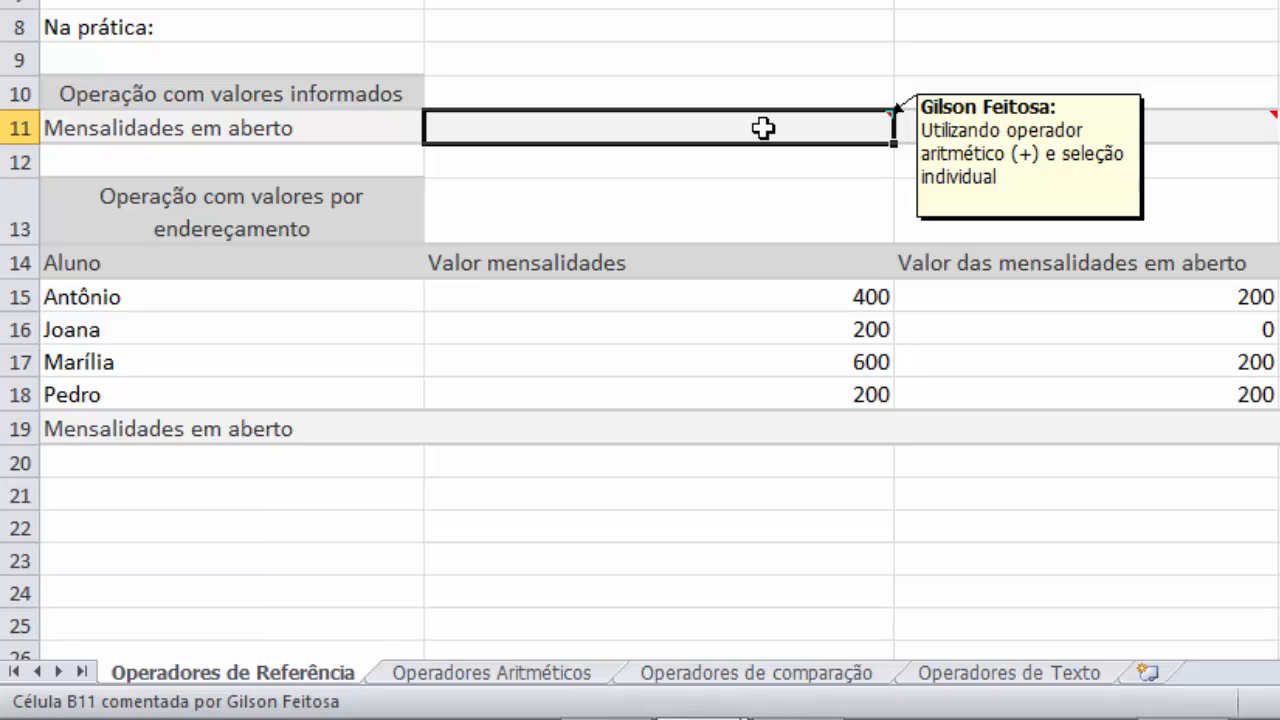
text(=)
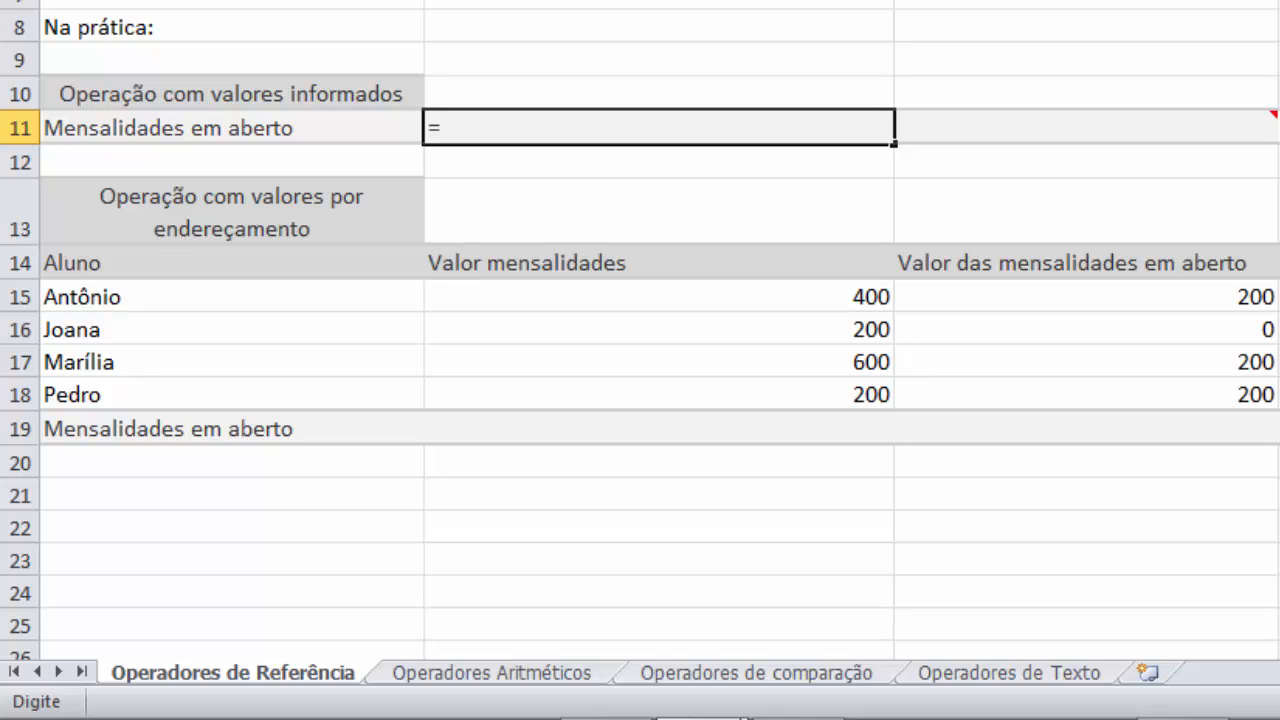
text(200+0+2)
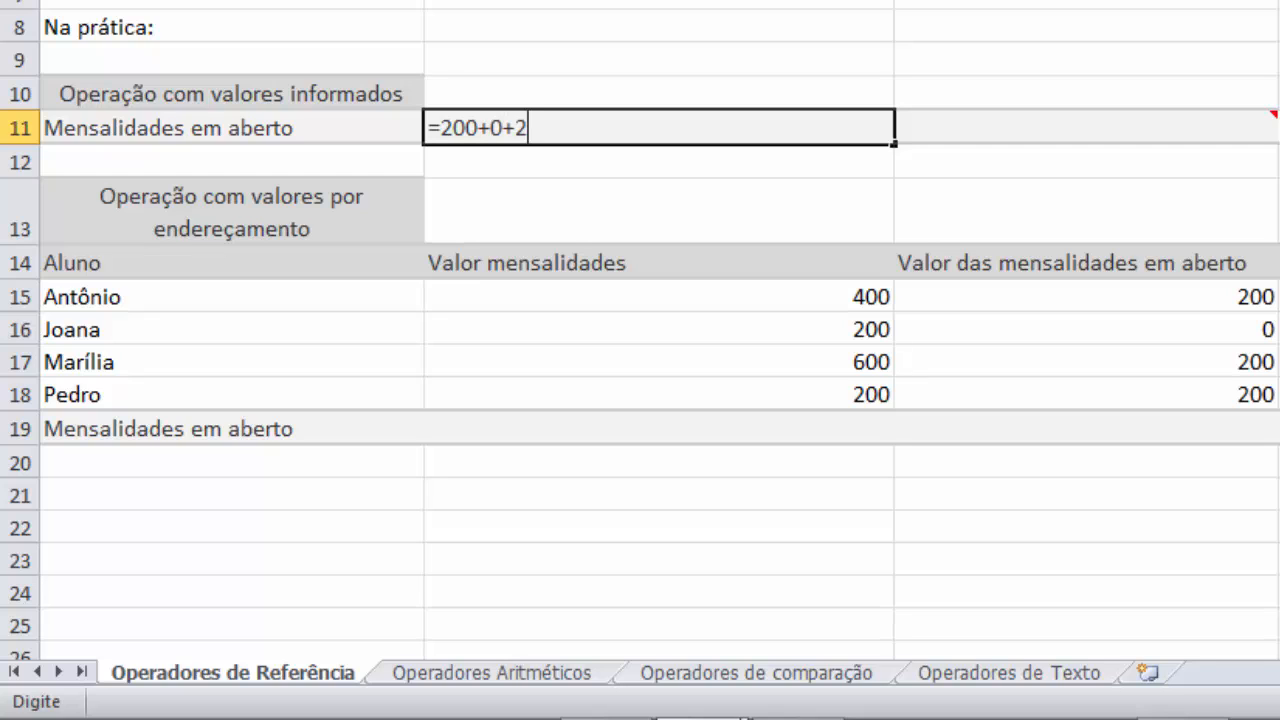
text(00+200)
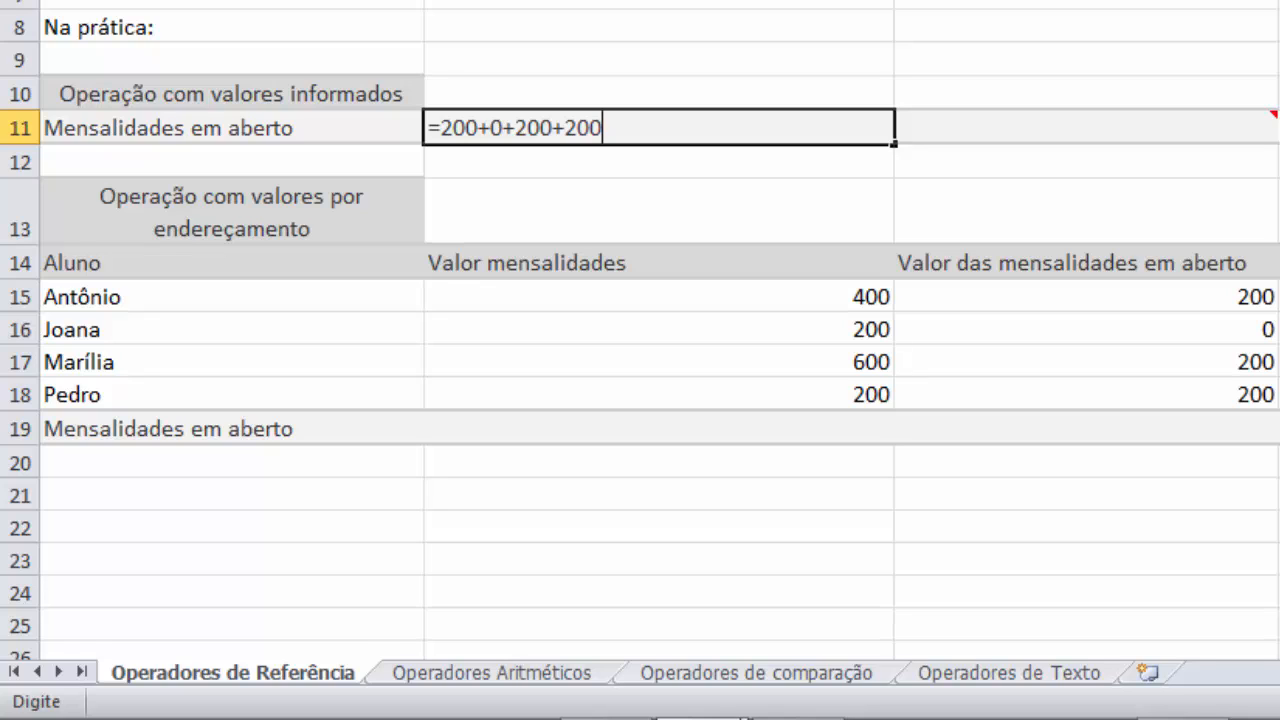
key(Return)
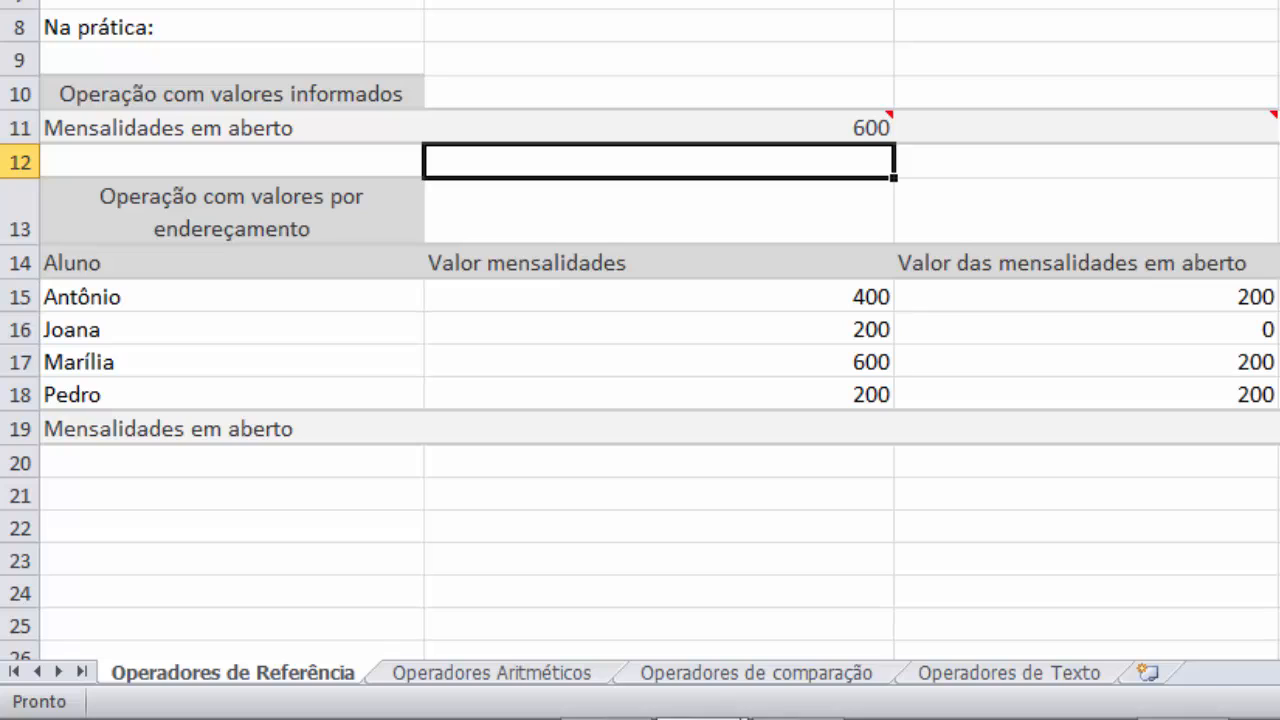
Enter the formula =C15+C16+C17+C18 in cell C11 to add the open monthly fees by cell reference
key(Up)
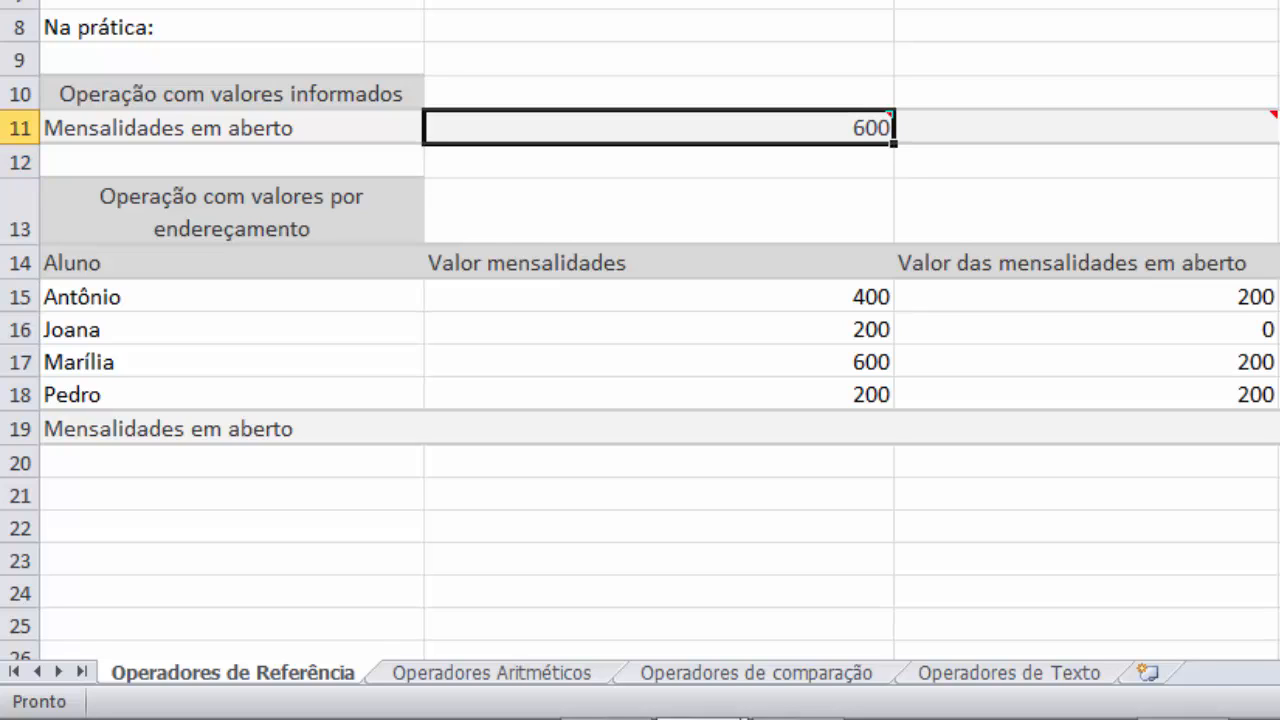
key(Right)
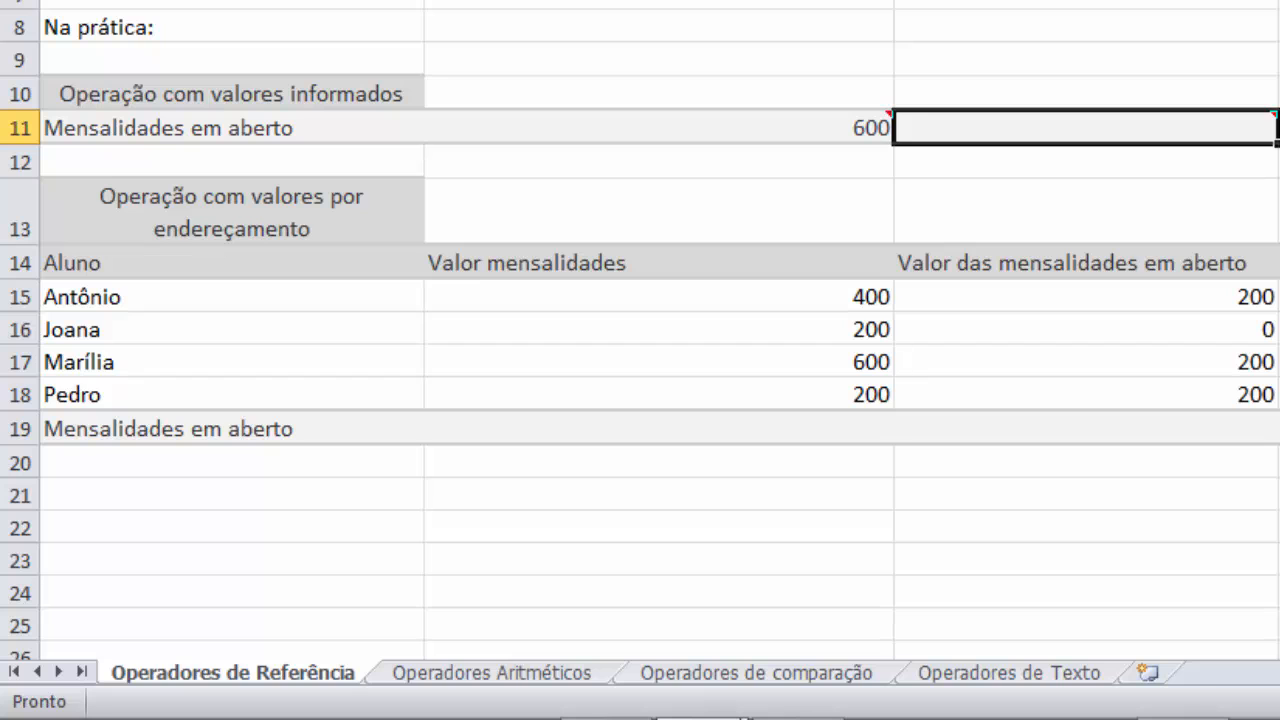
text(=)
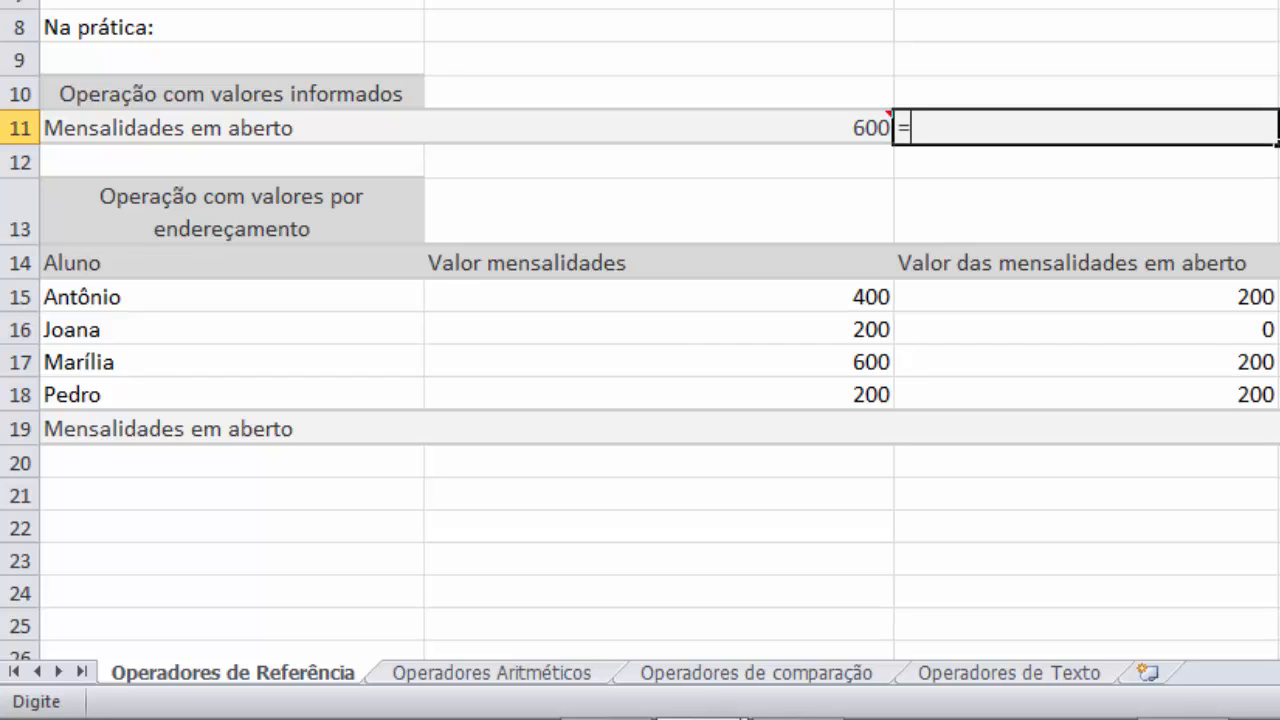
click(1177, 297)
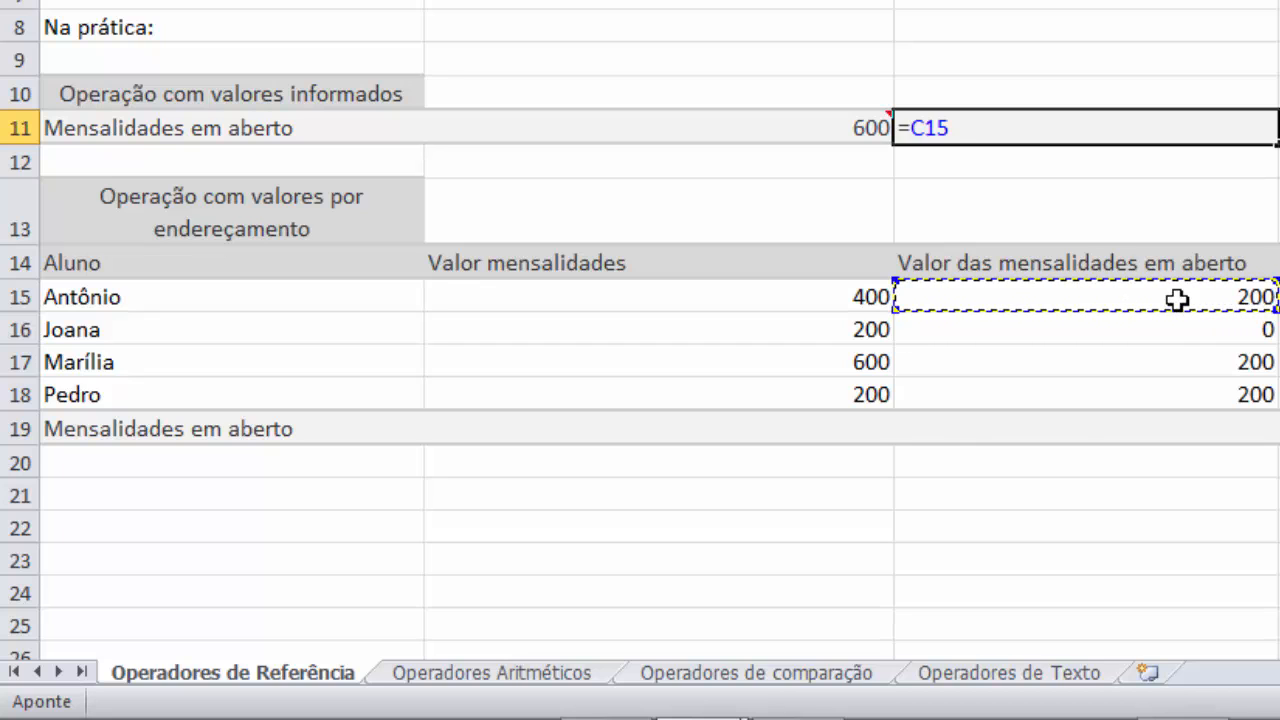
text(+)
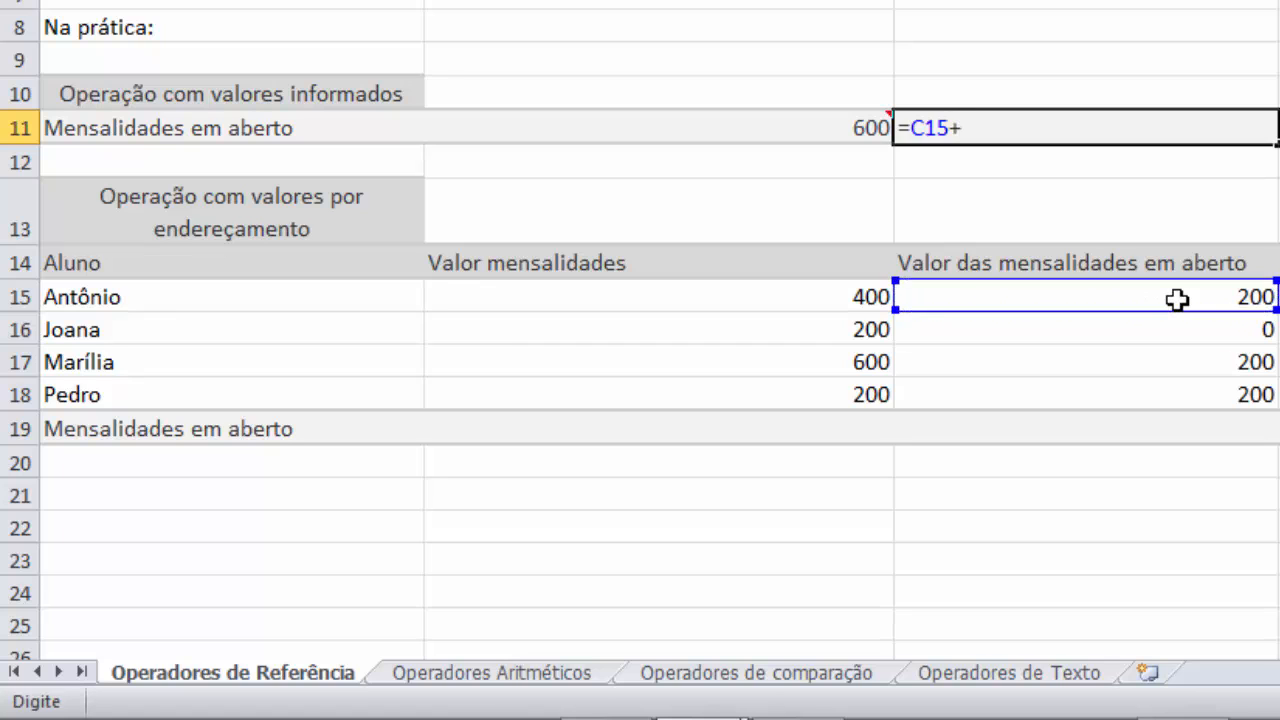
click(1174, 335)
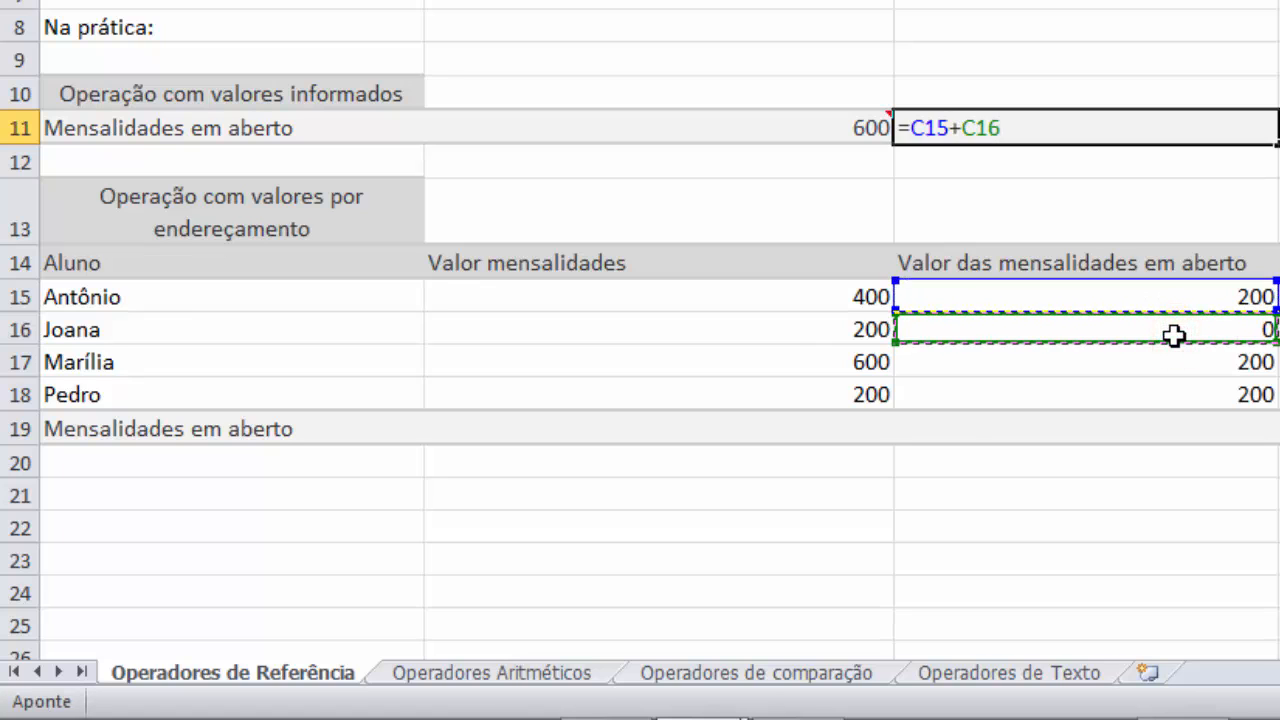
text(+)
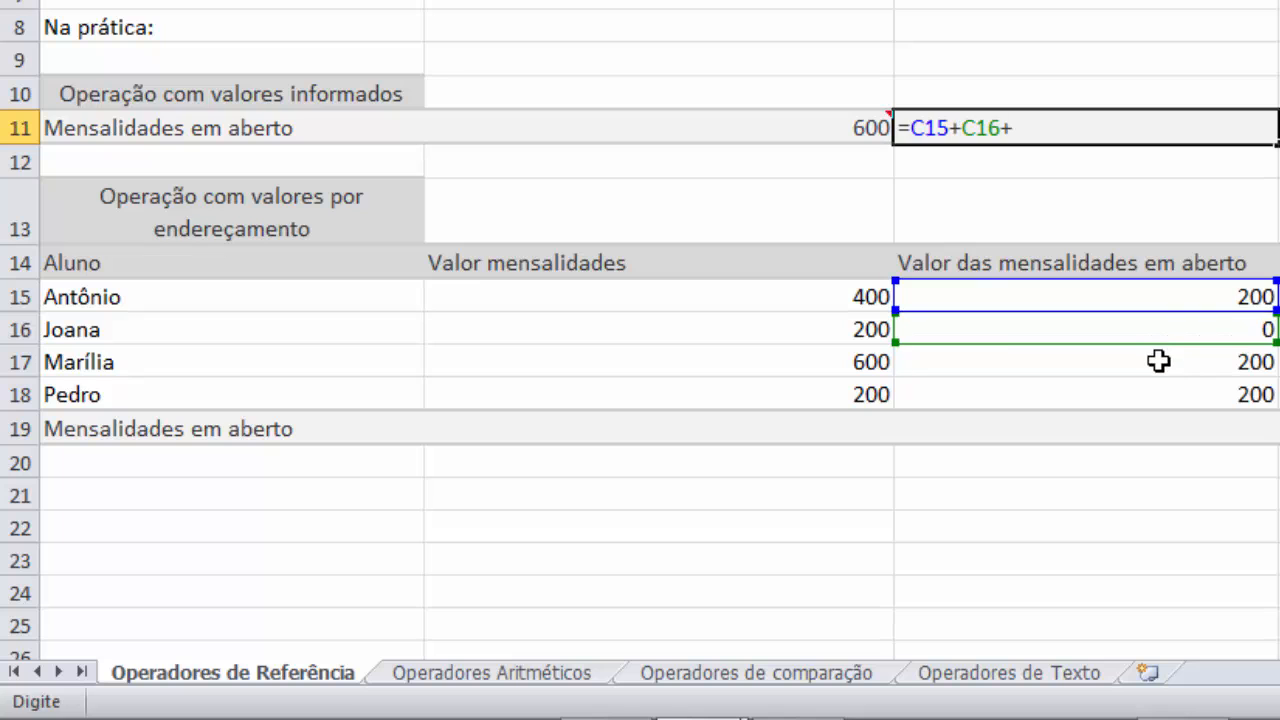
click(1158, 362)
text(+)
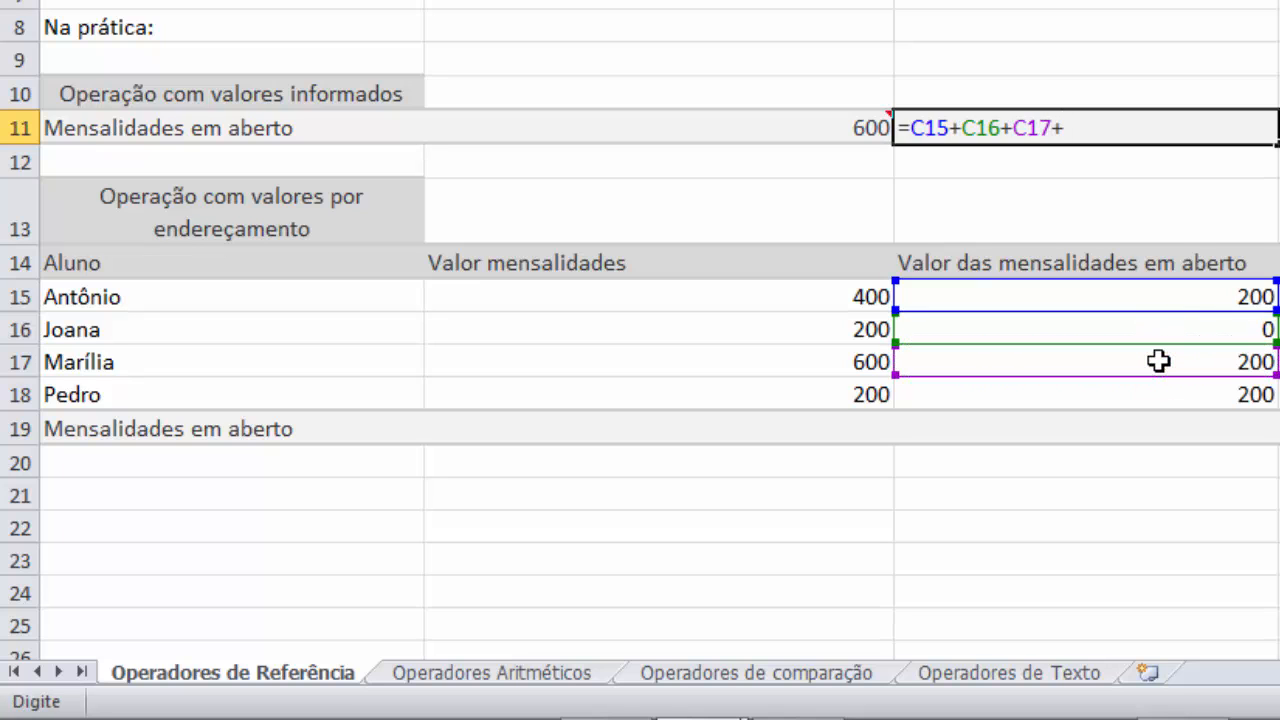
click(1158, 391)
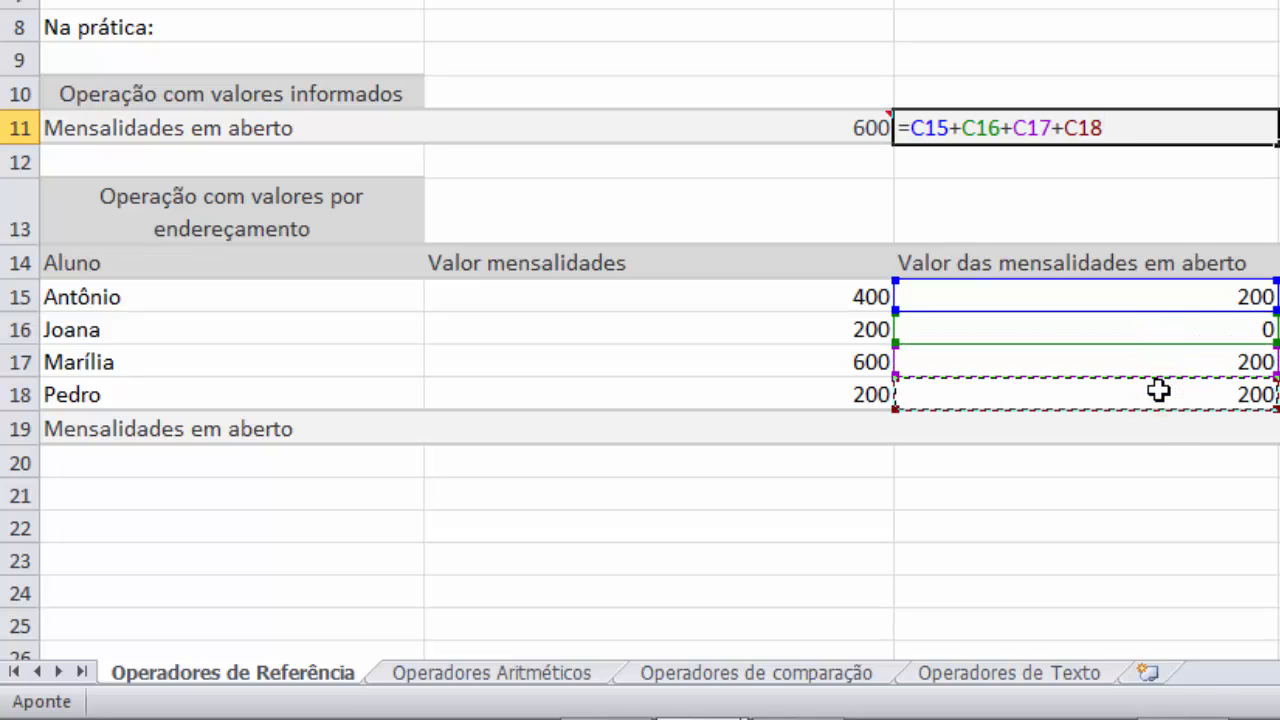
key(Return)
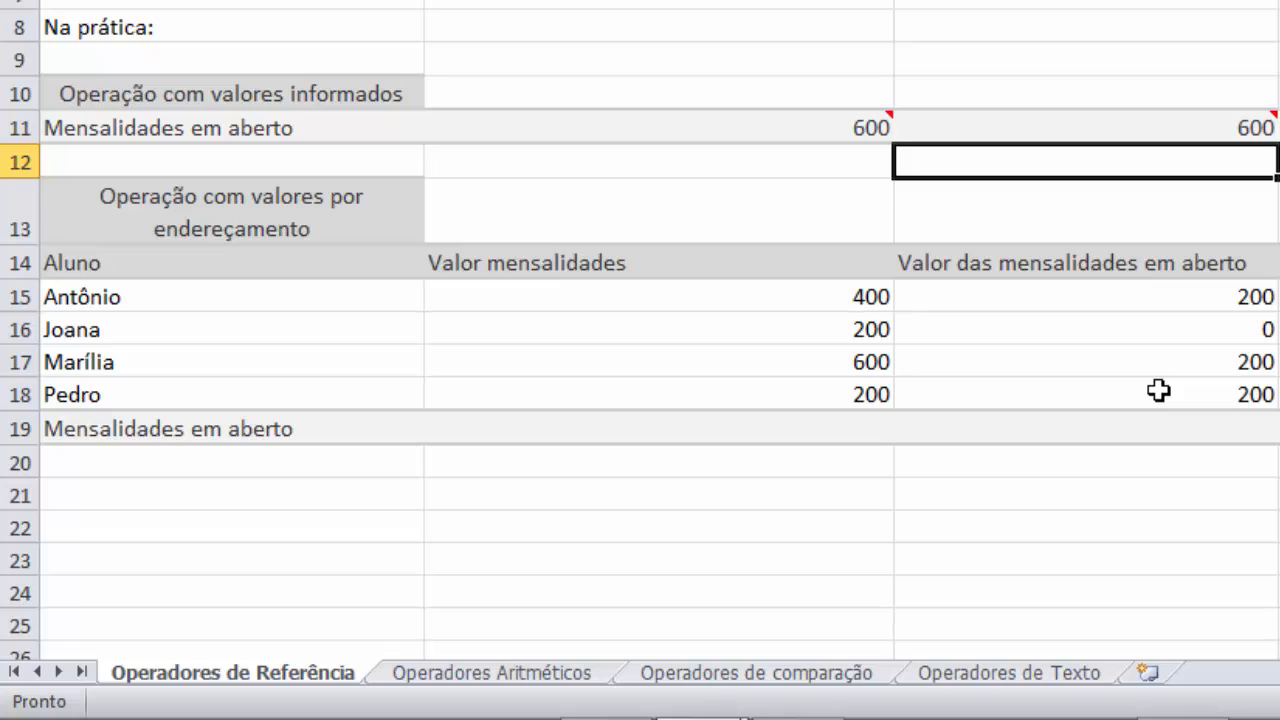
Compare the two open-fee totals in B11 and C11, and set the first student's open amount in C15 to 300
key(Up)
key(Left)
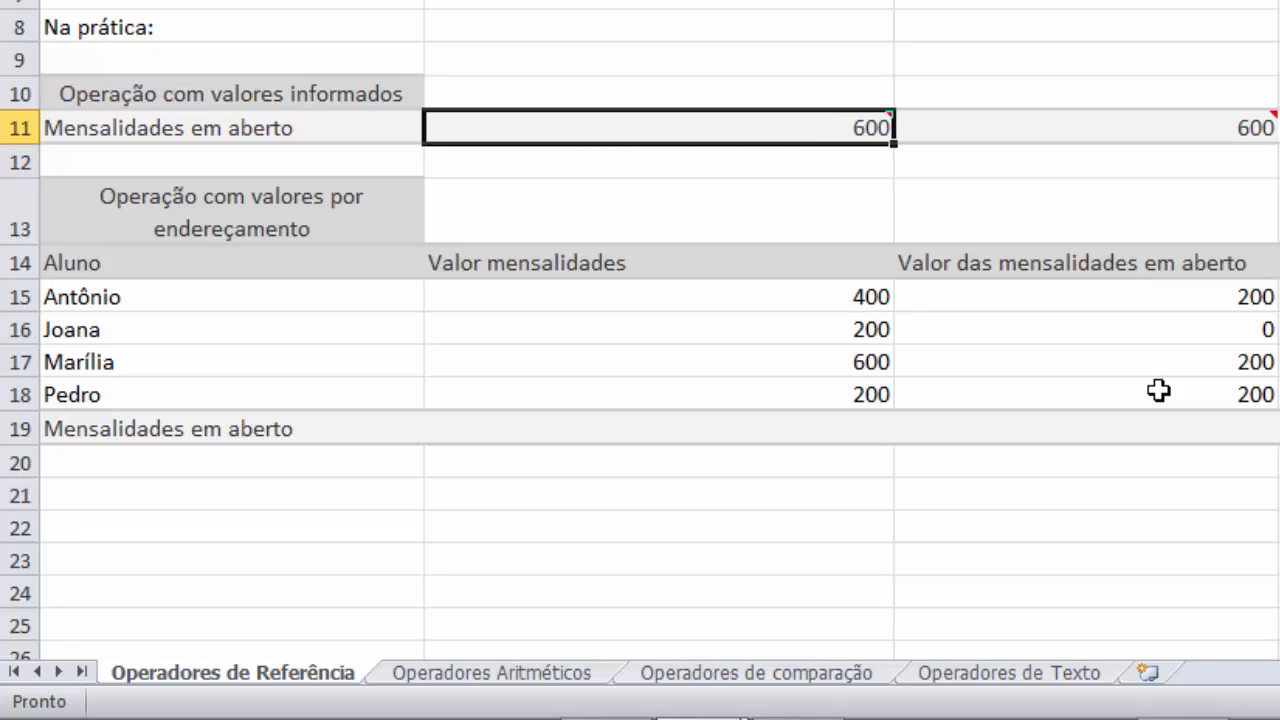
key(Right)
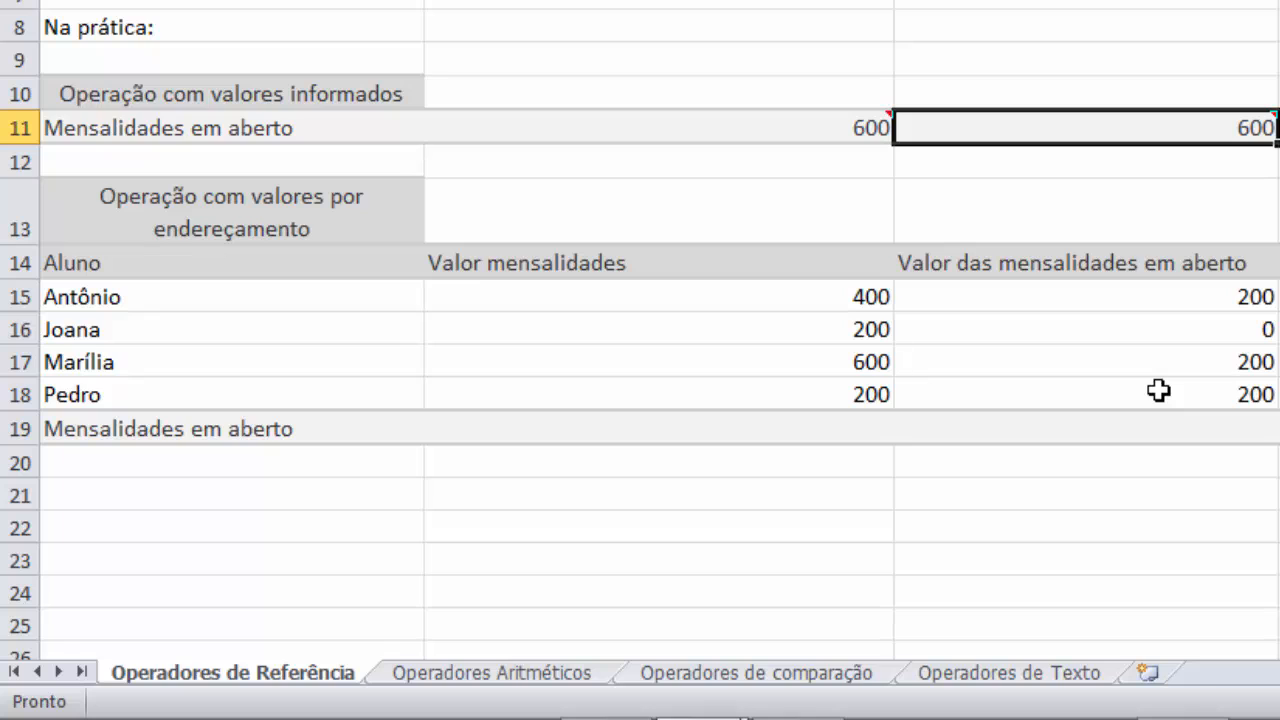
click(1185, 292)
text(300)
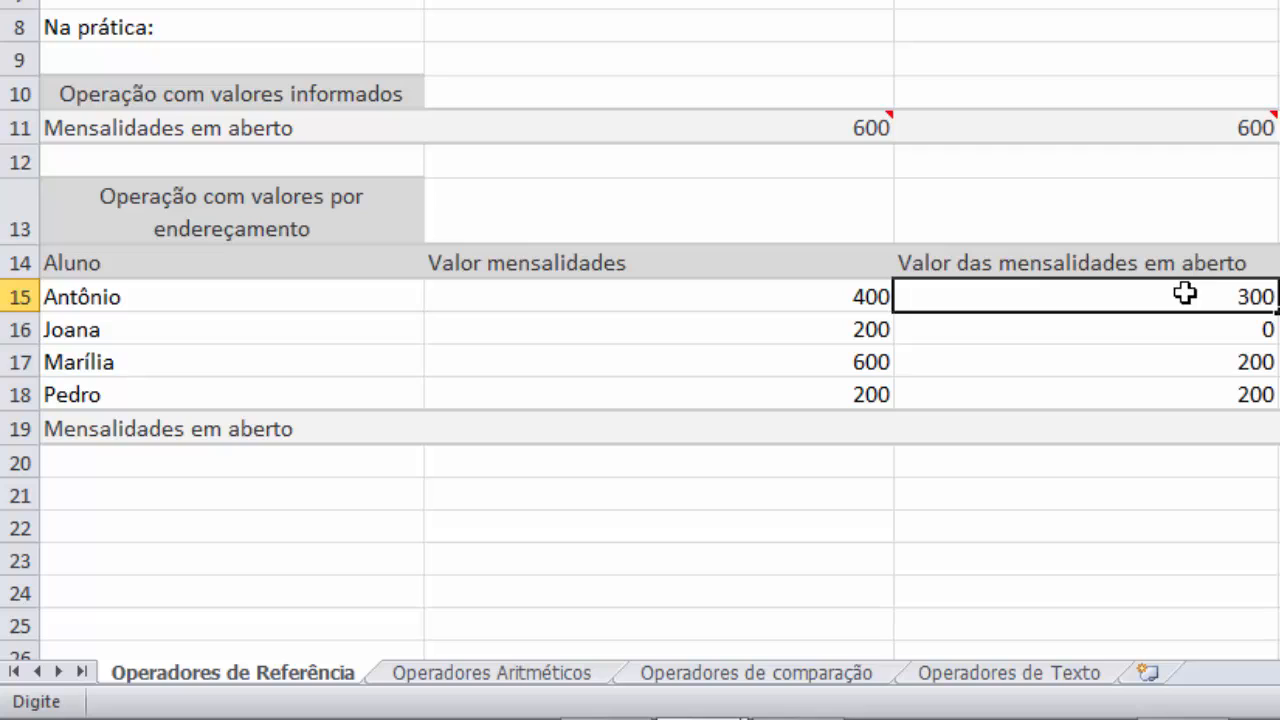
key(Return)
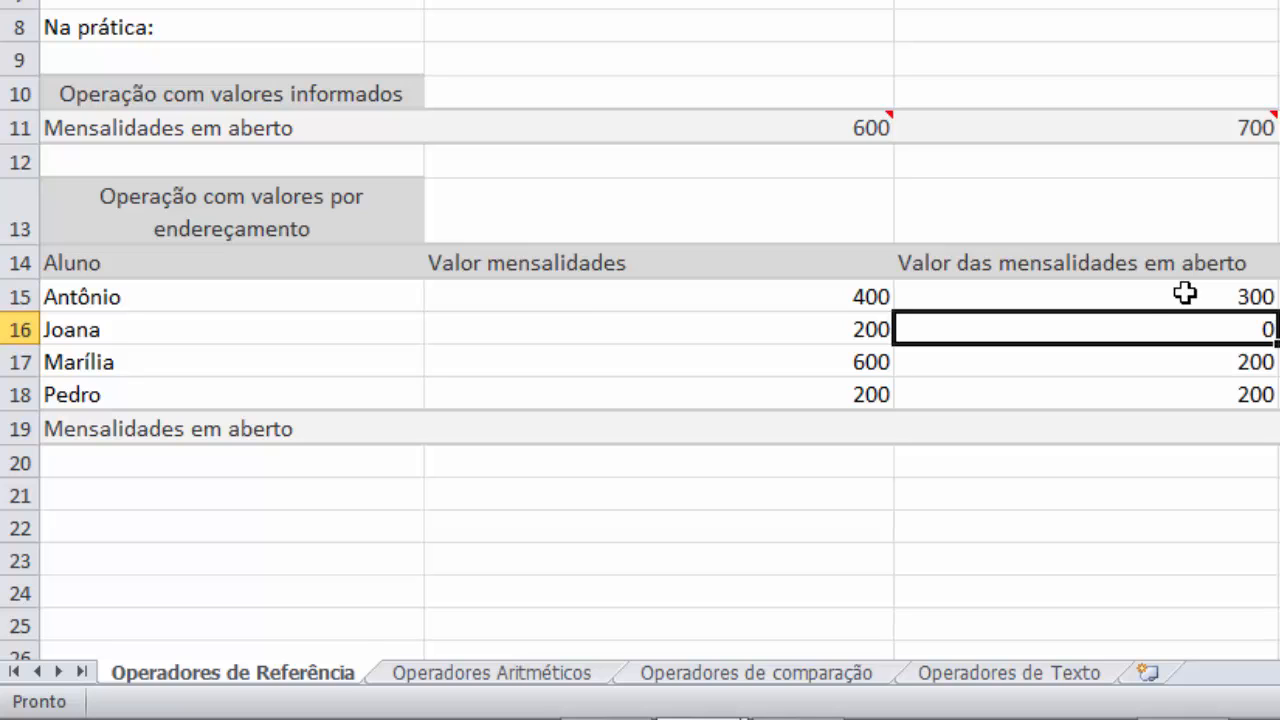
mouse_move(847, 124)
Enter =SOMA(B15:C15) in D15 for the total owed and fill the formula down to D18
click(1080, 394)
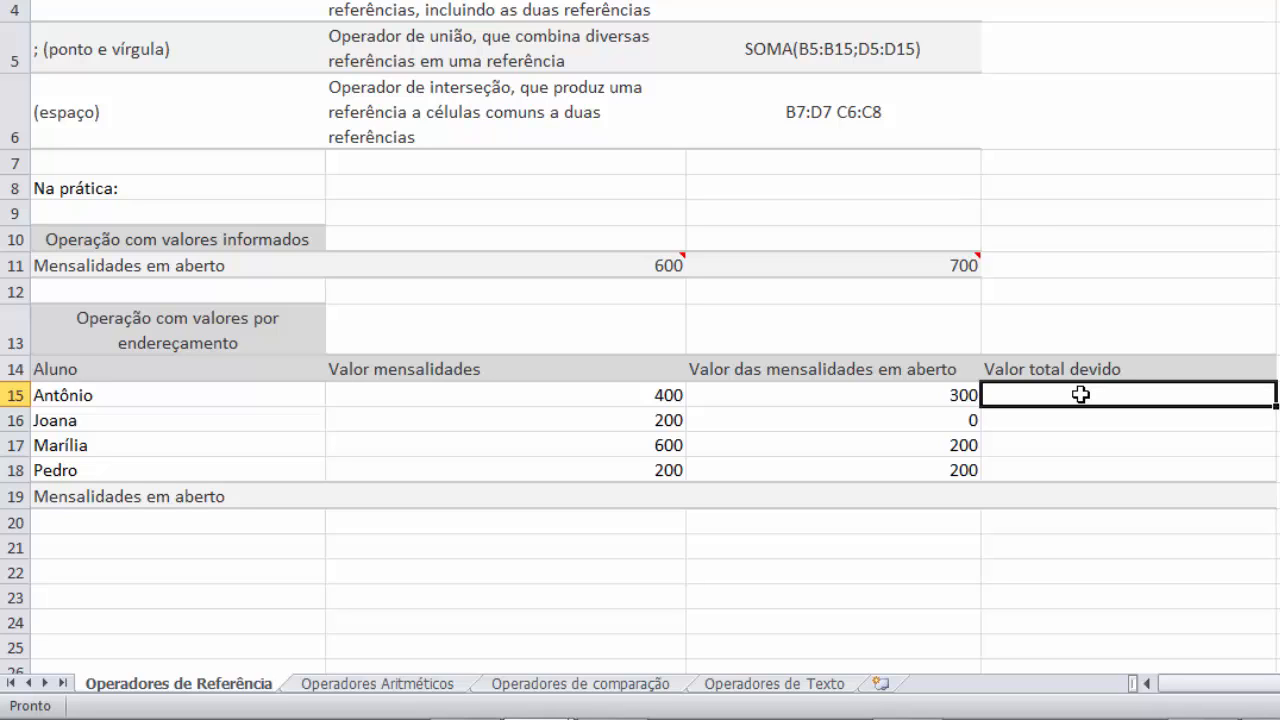
text(=)
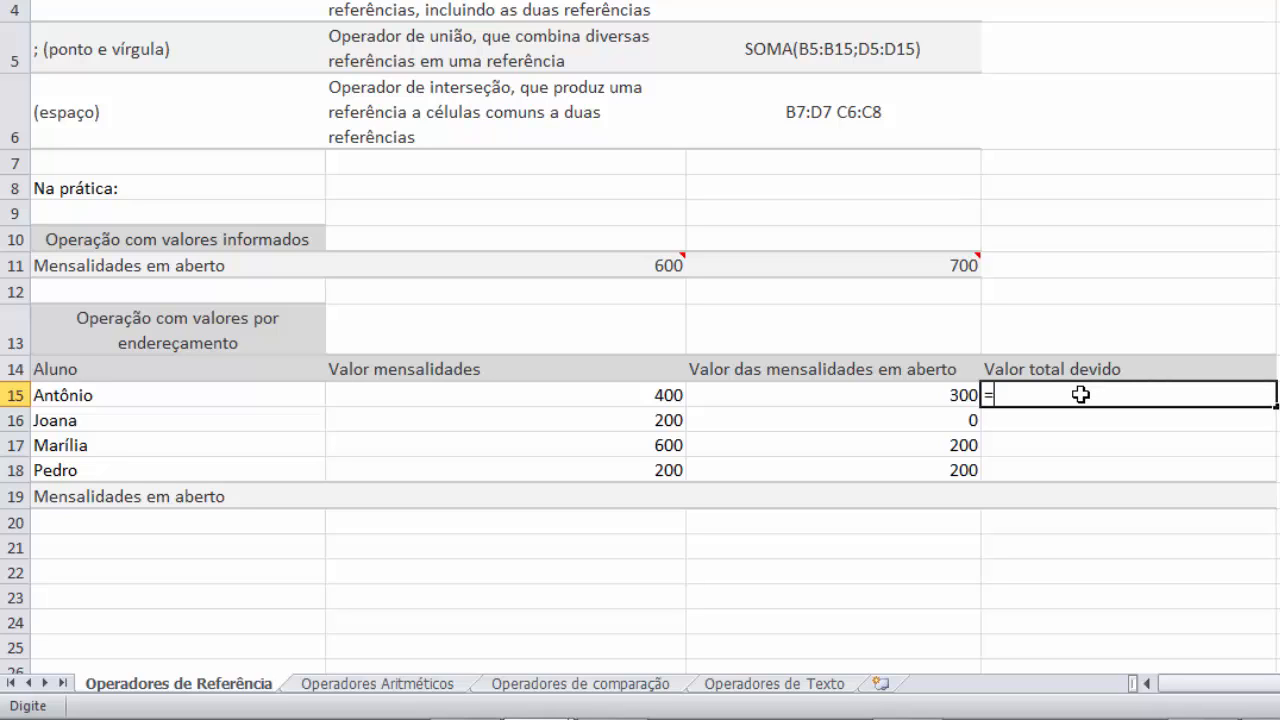
text(SOMA()
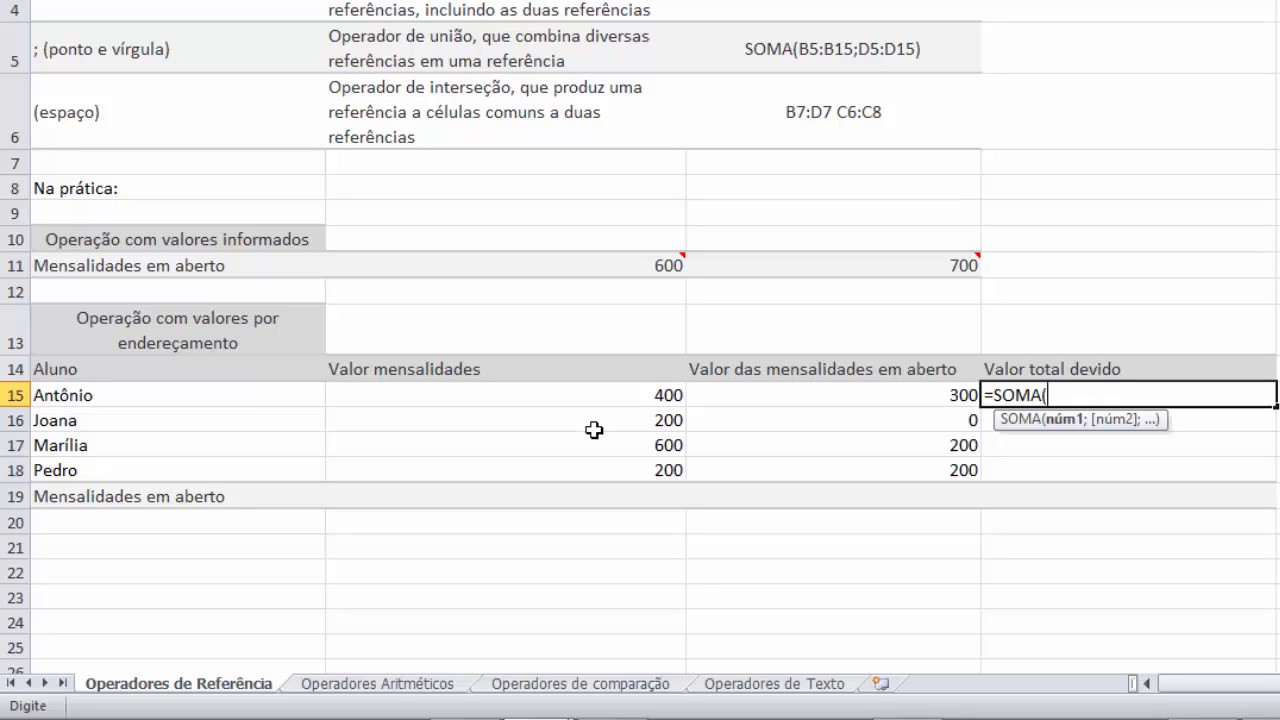
click(577, 392)
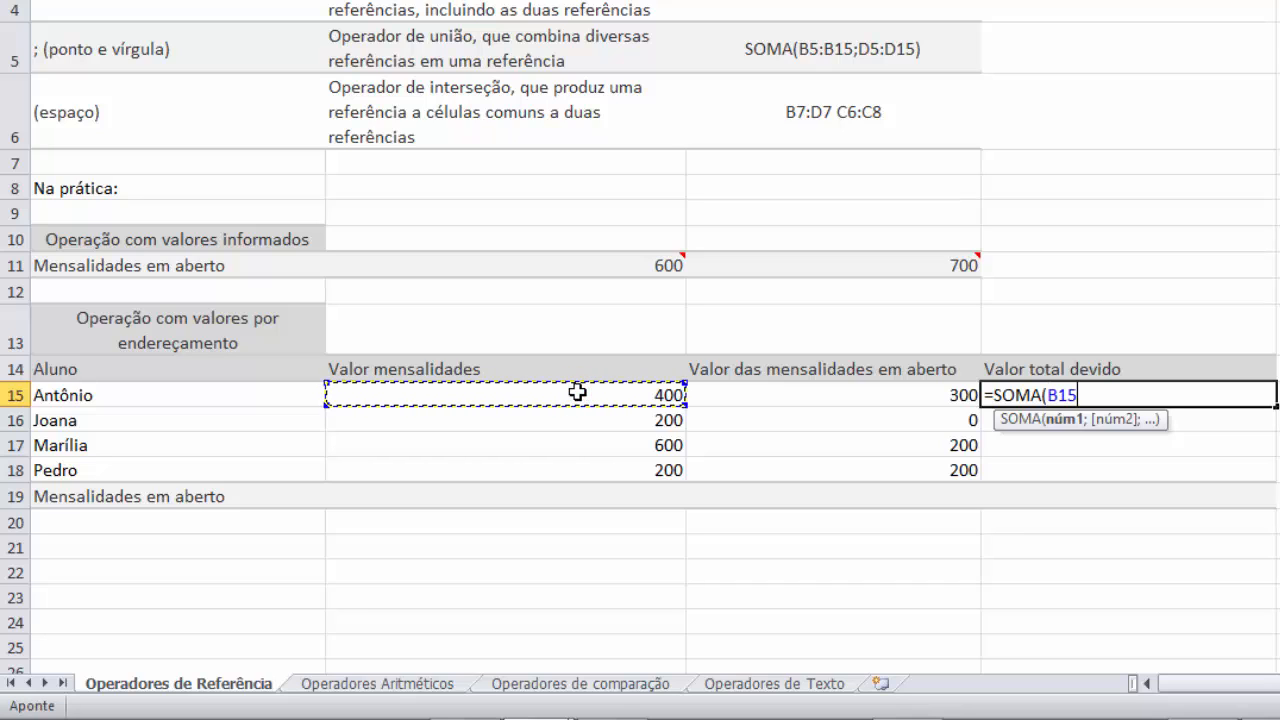
drag(619, 393, 734, 390)
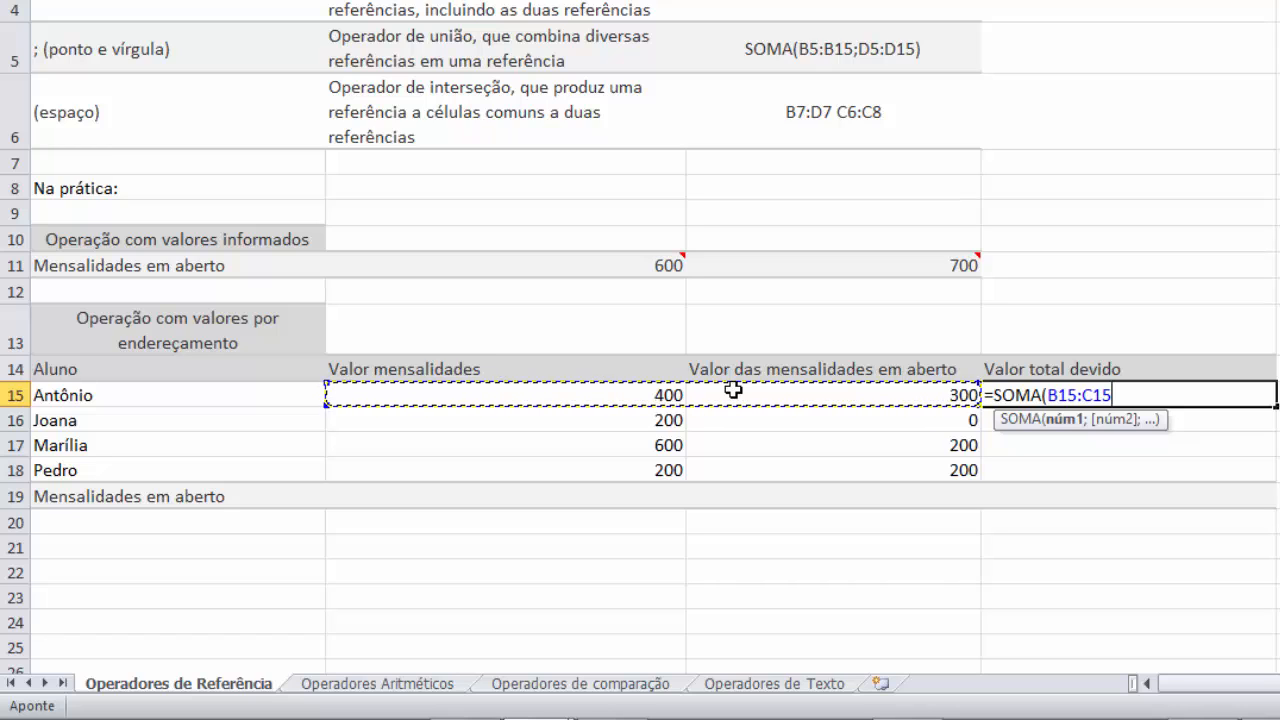
text())
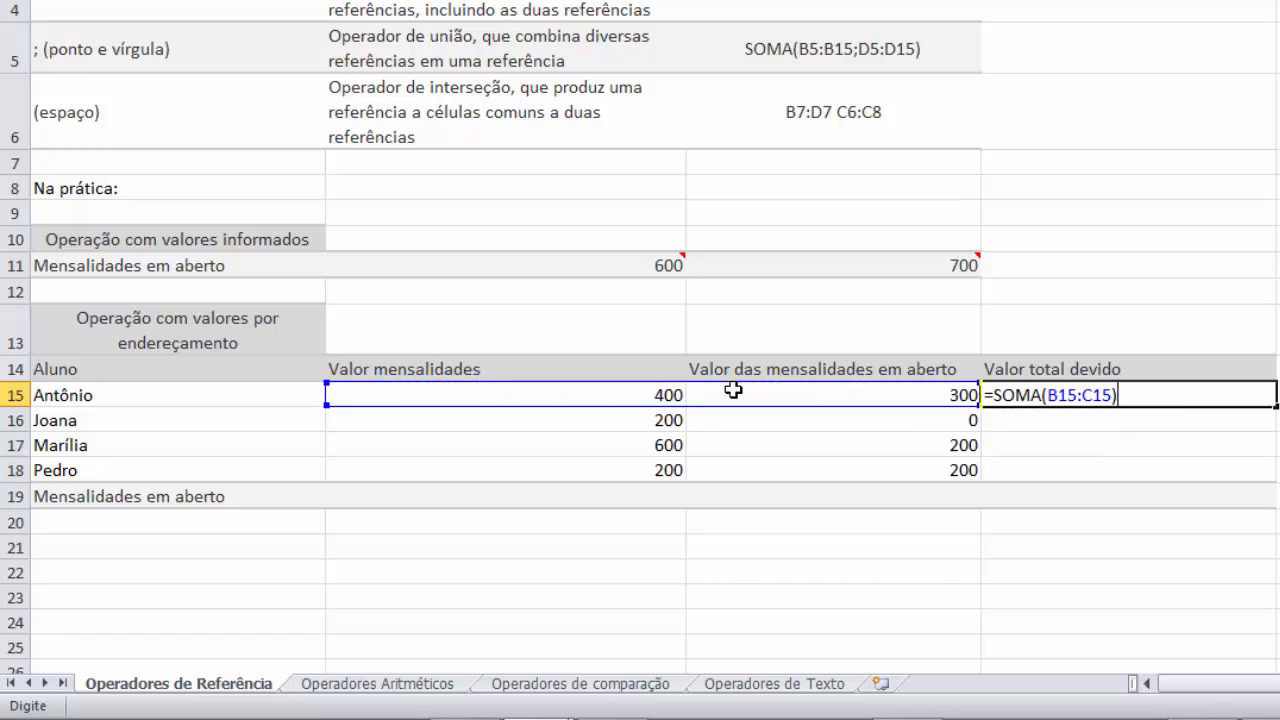
key(Return)
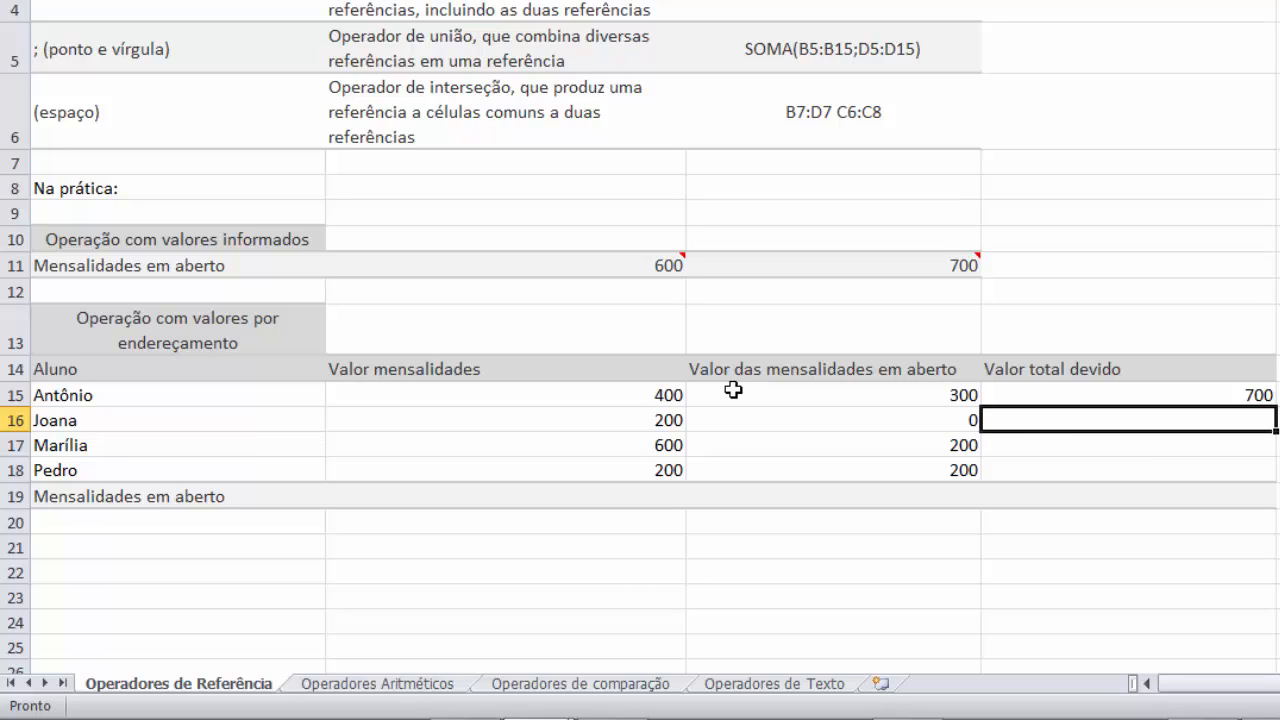
click(1151, 393)
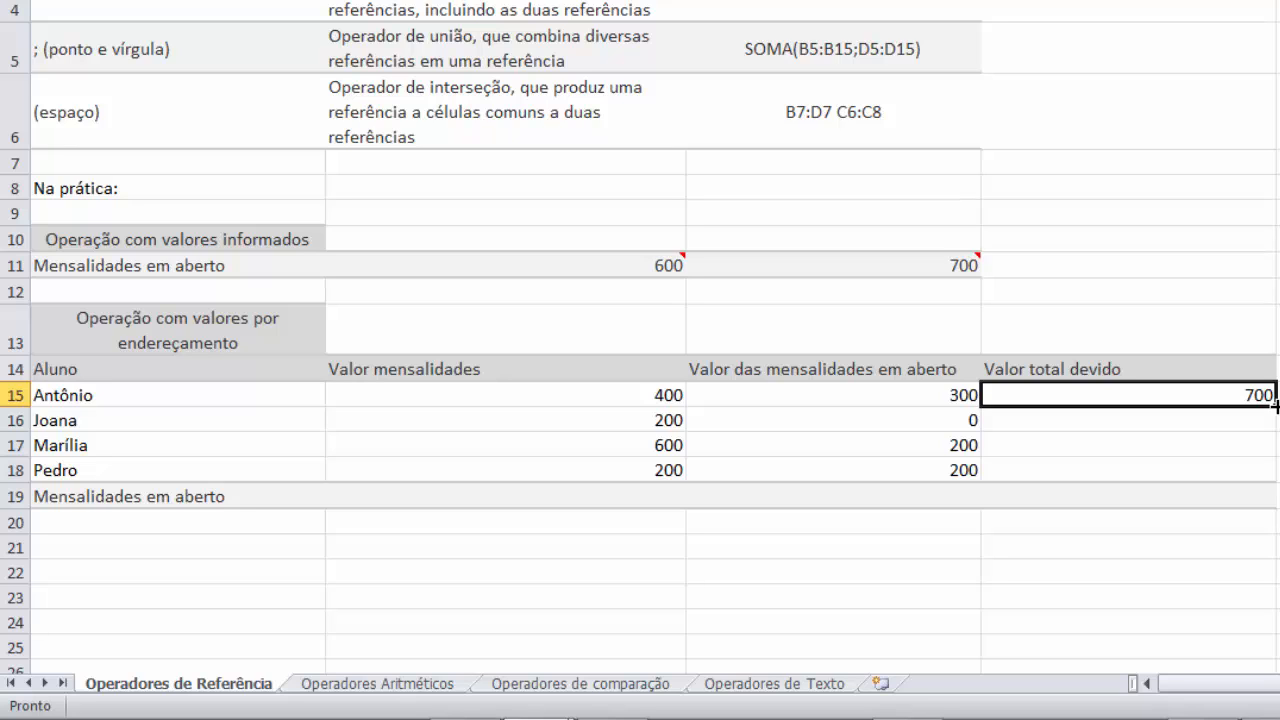
drag(1275, 405, 1274, 477)
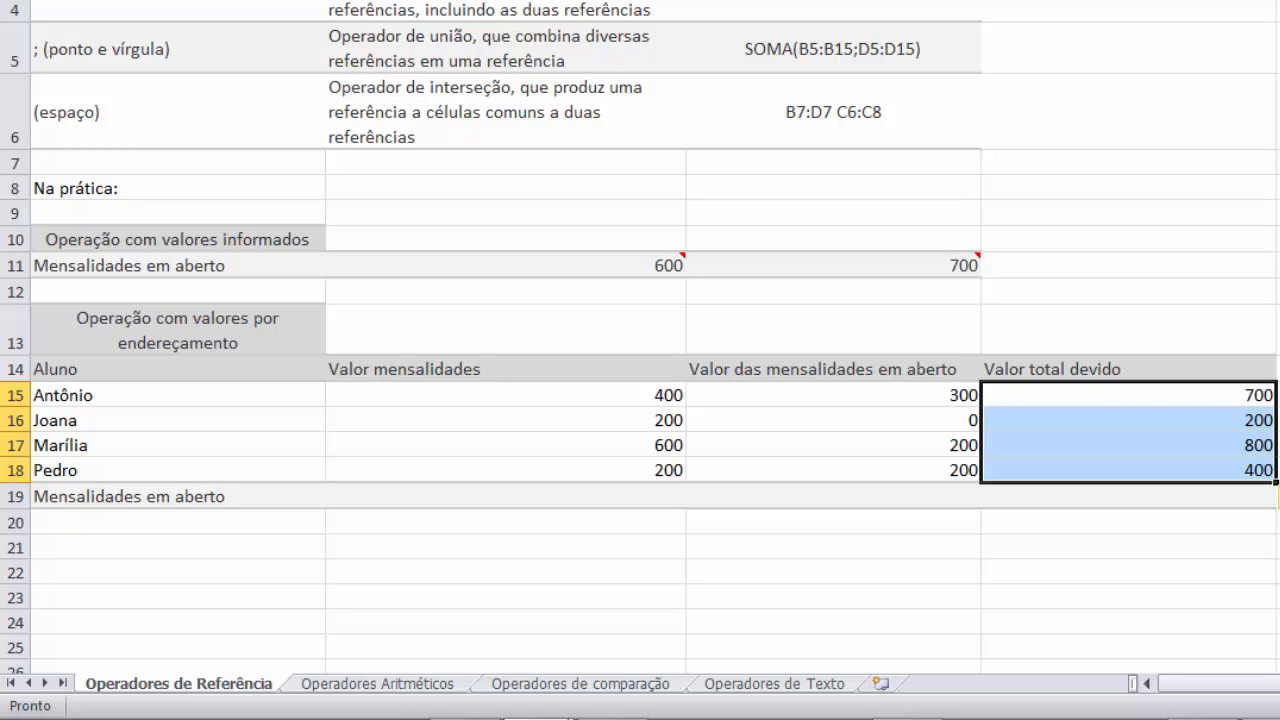
Total the monthly fees in B19 with AutoSum over B15:B18 and fill the formula across to C19
click(577, 510)
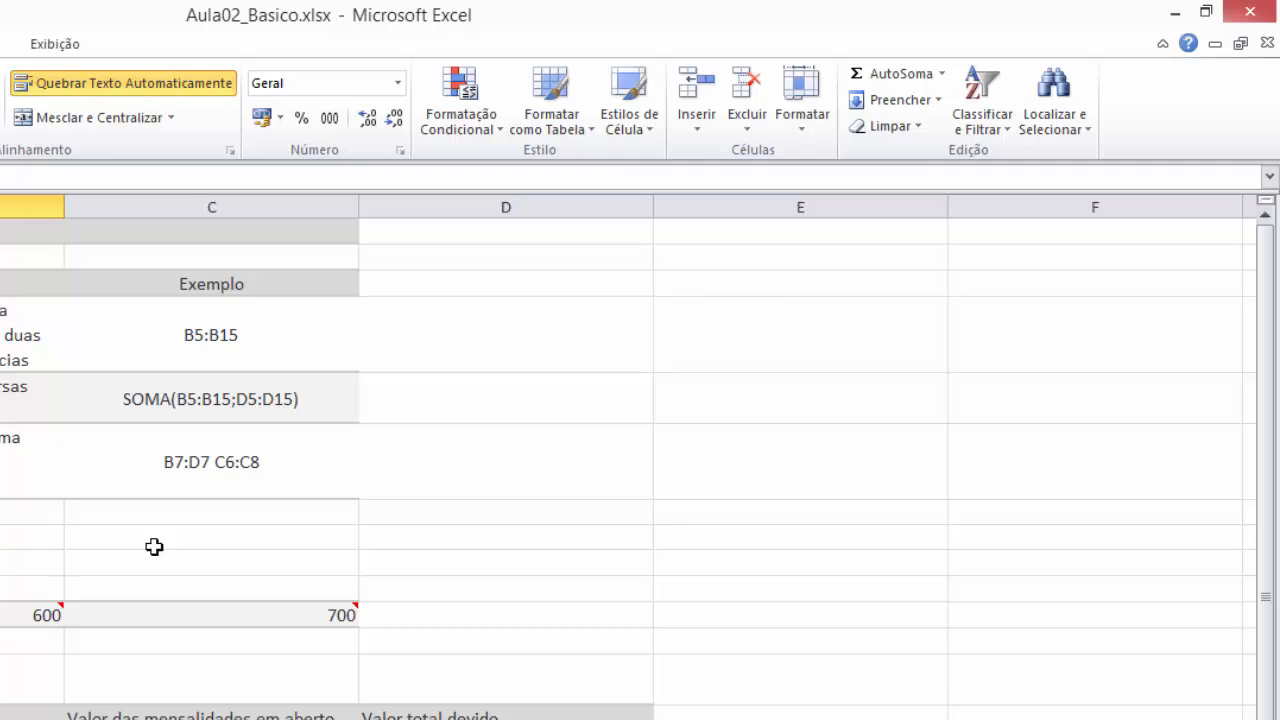
click(900, 73)
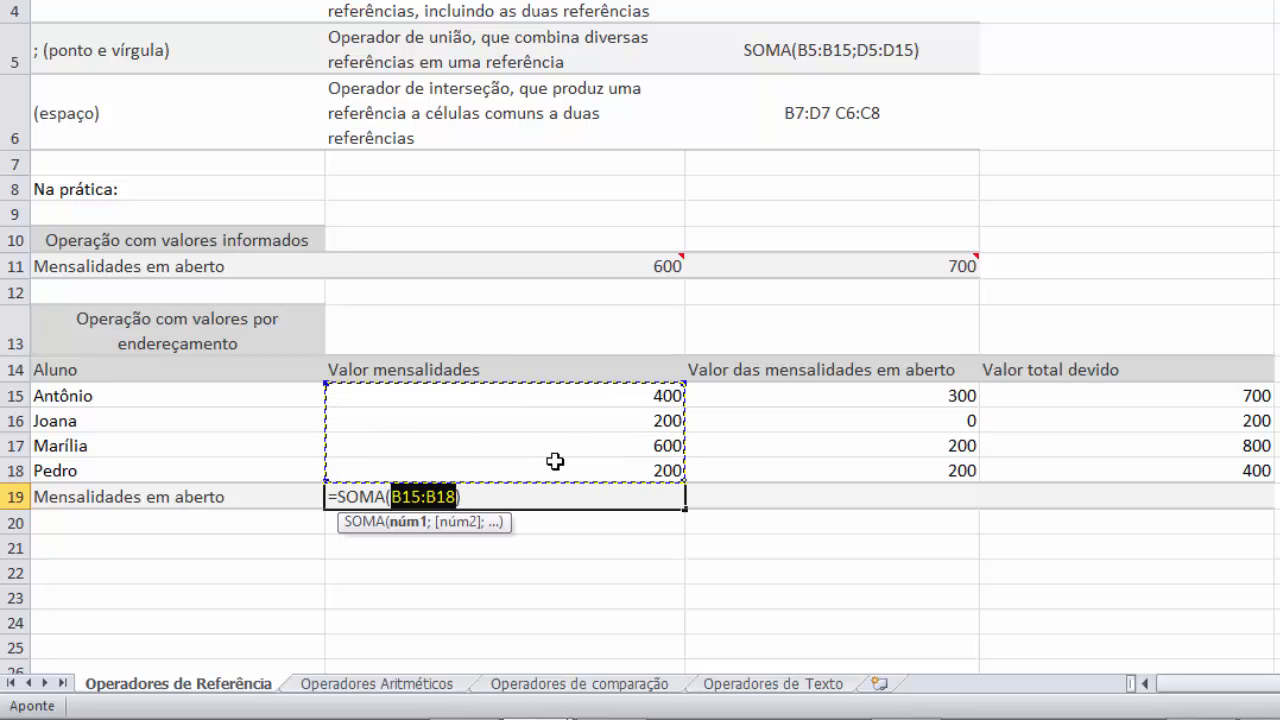
key(Return)
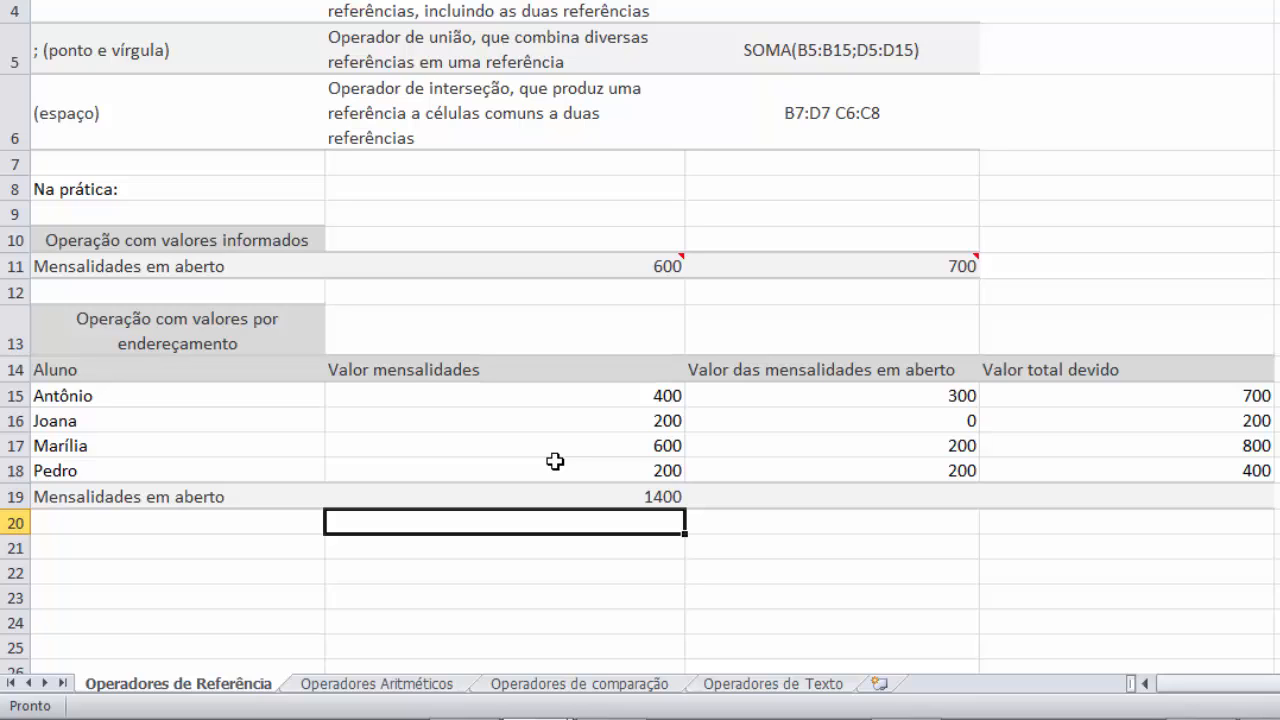
click(648, 497)
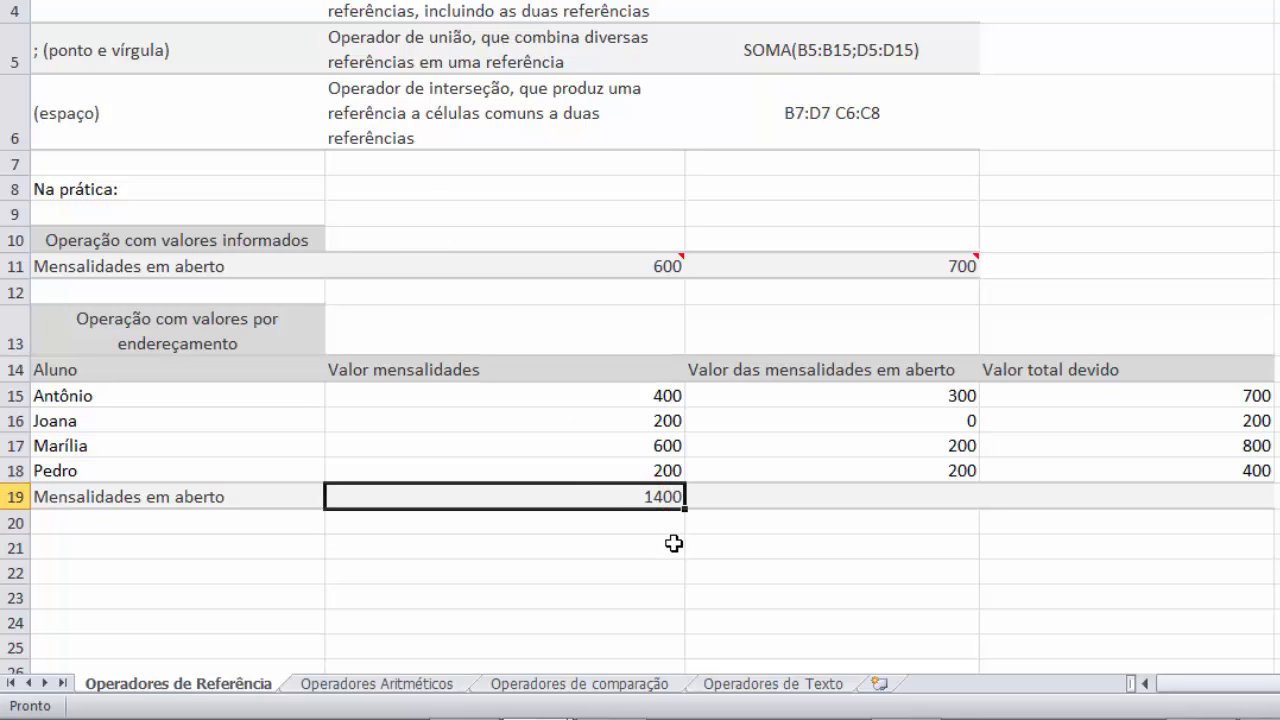
drag(686, 509, 930, 497)
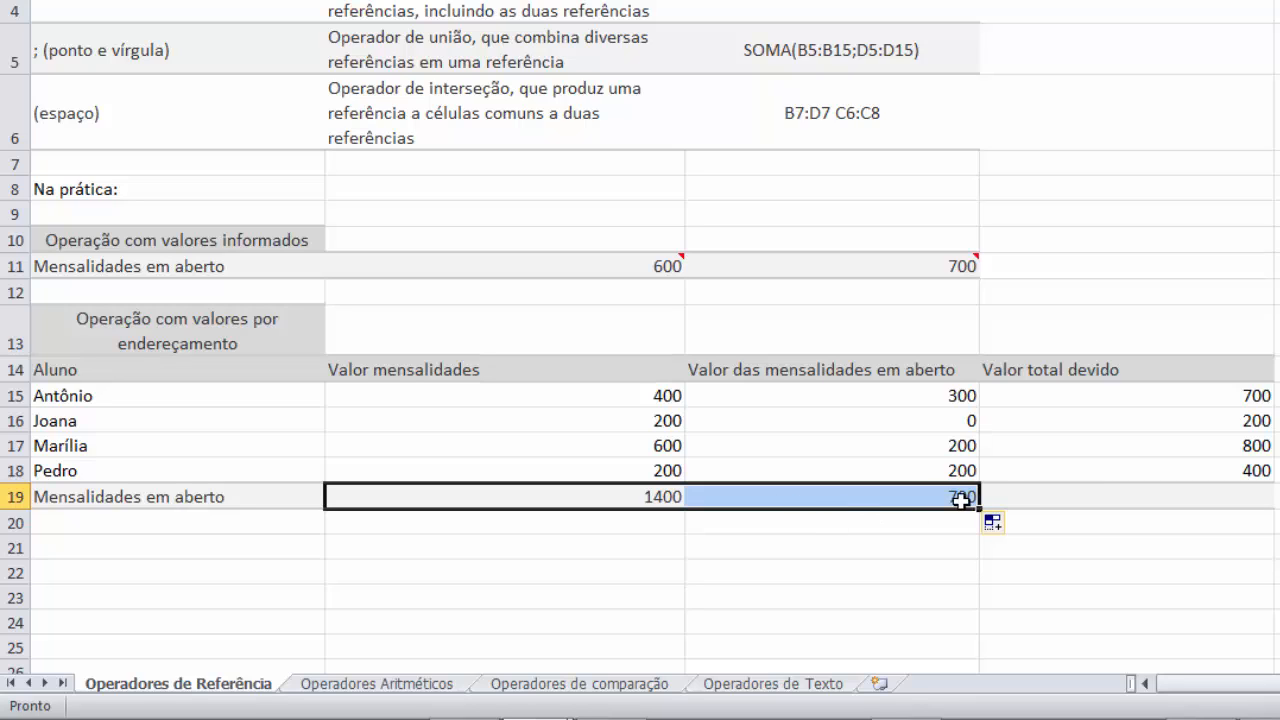
Enter =SOMA(B15:B18;C15:C18) in D19 to total both fee columns with the union operator
click(1012, 499)
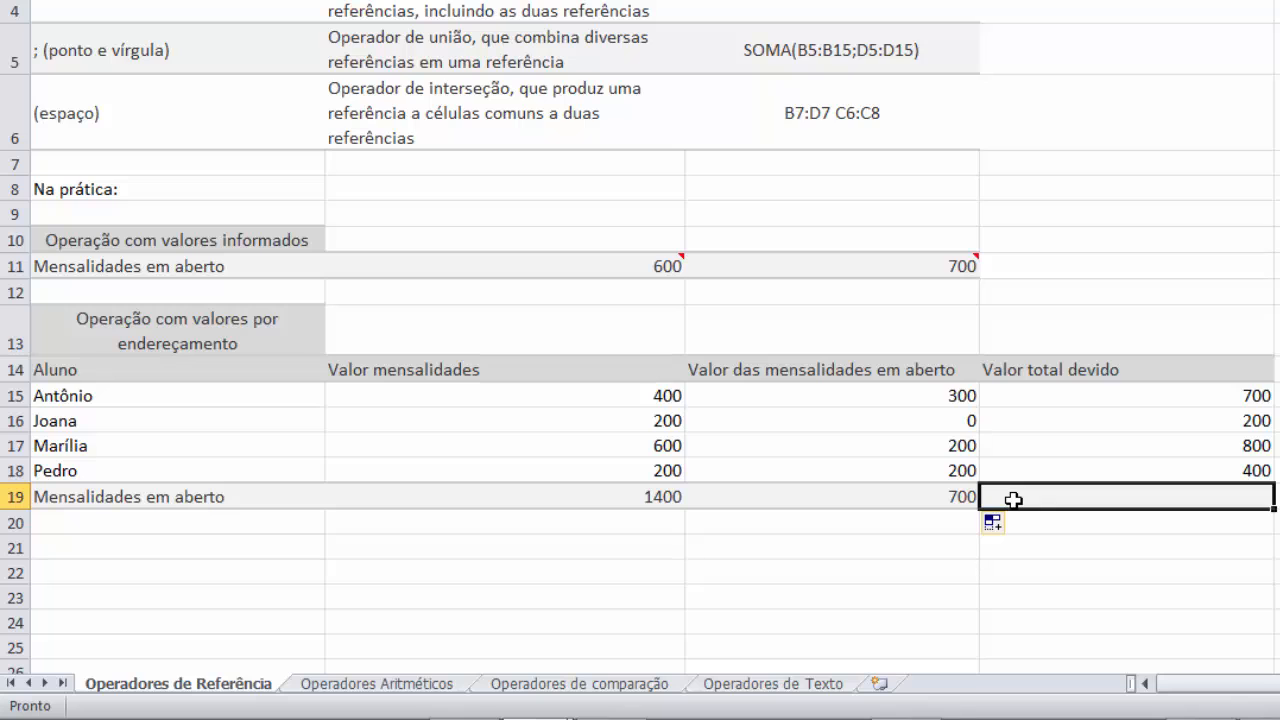
text(=)
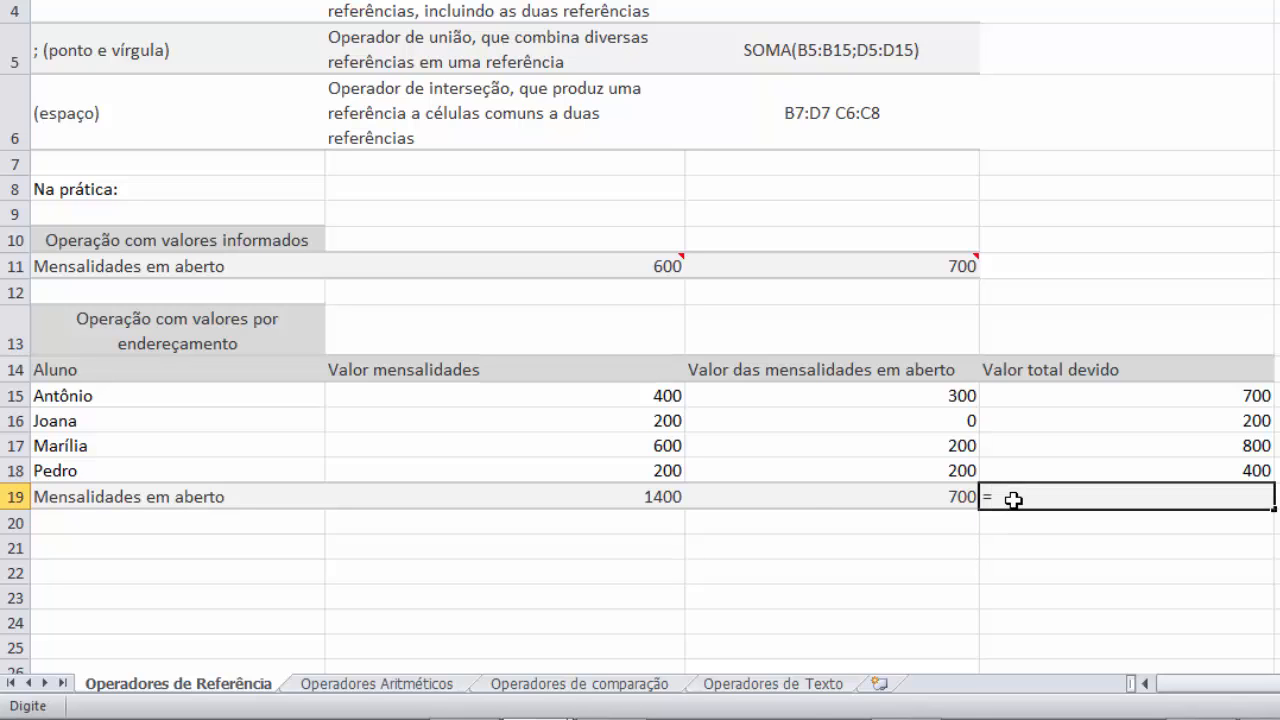
text(SOMA()
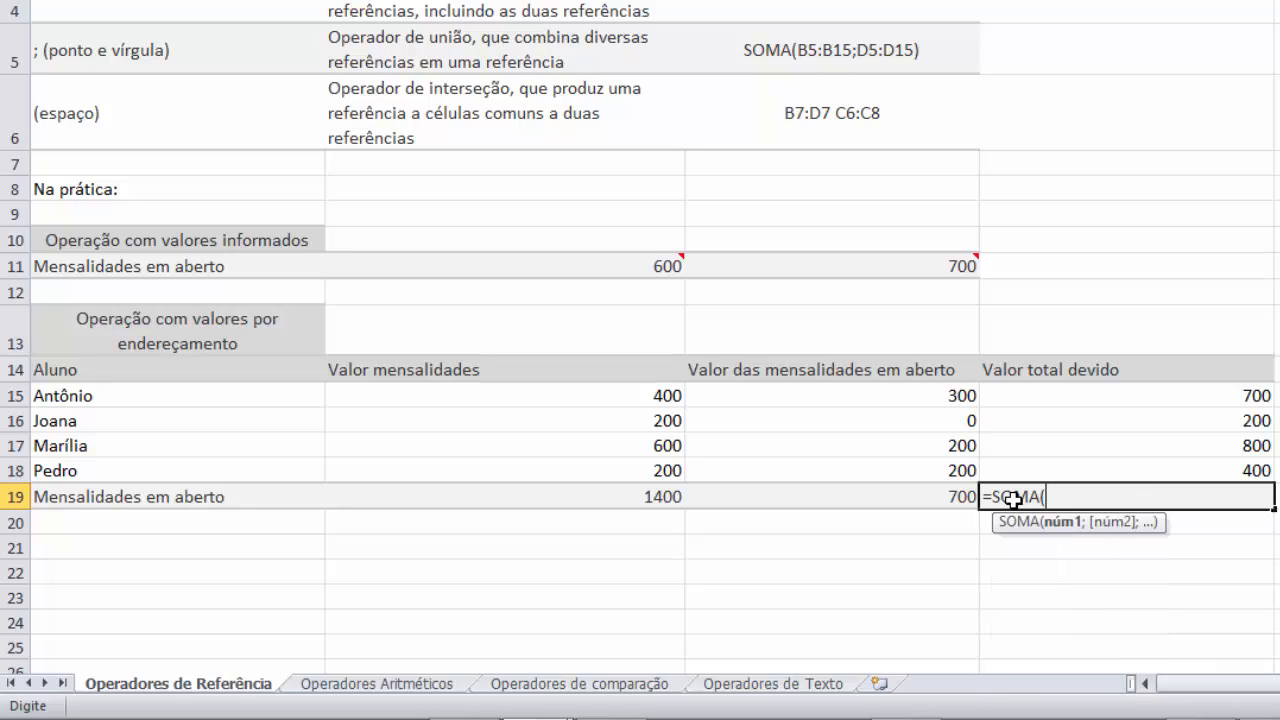
drag(642, 395, 638, 463)
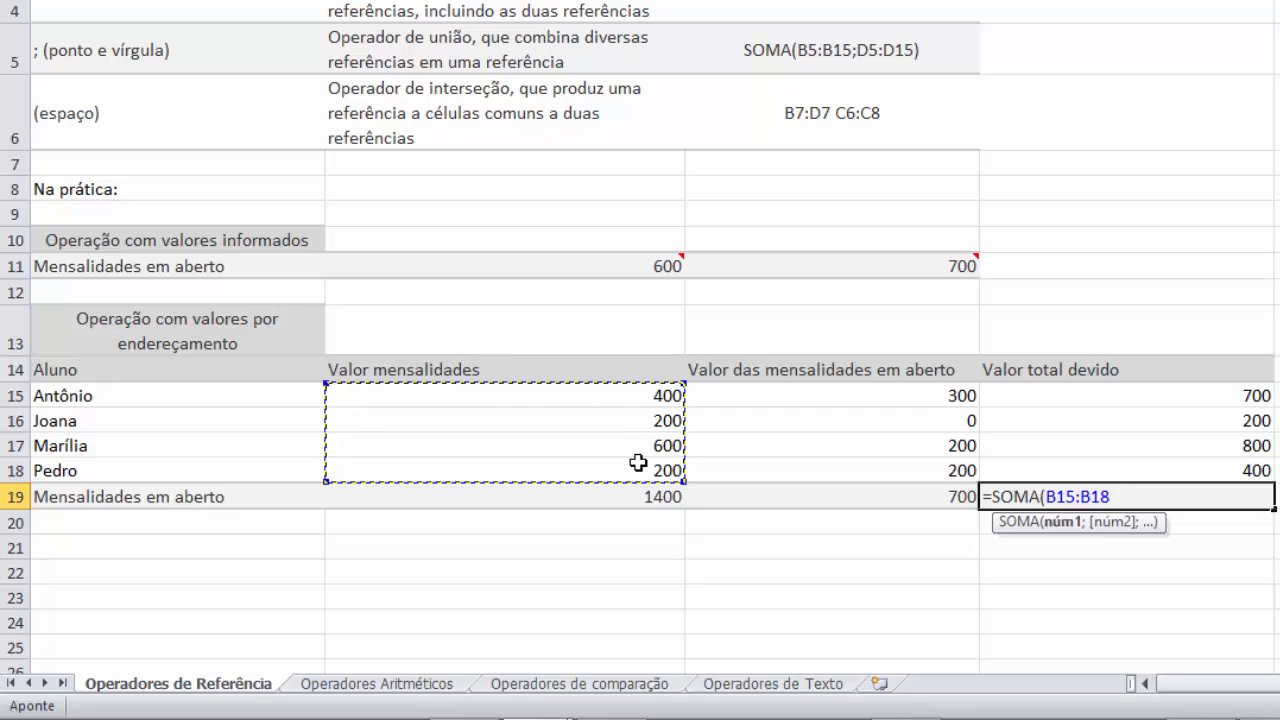
text(;)
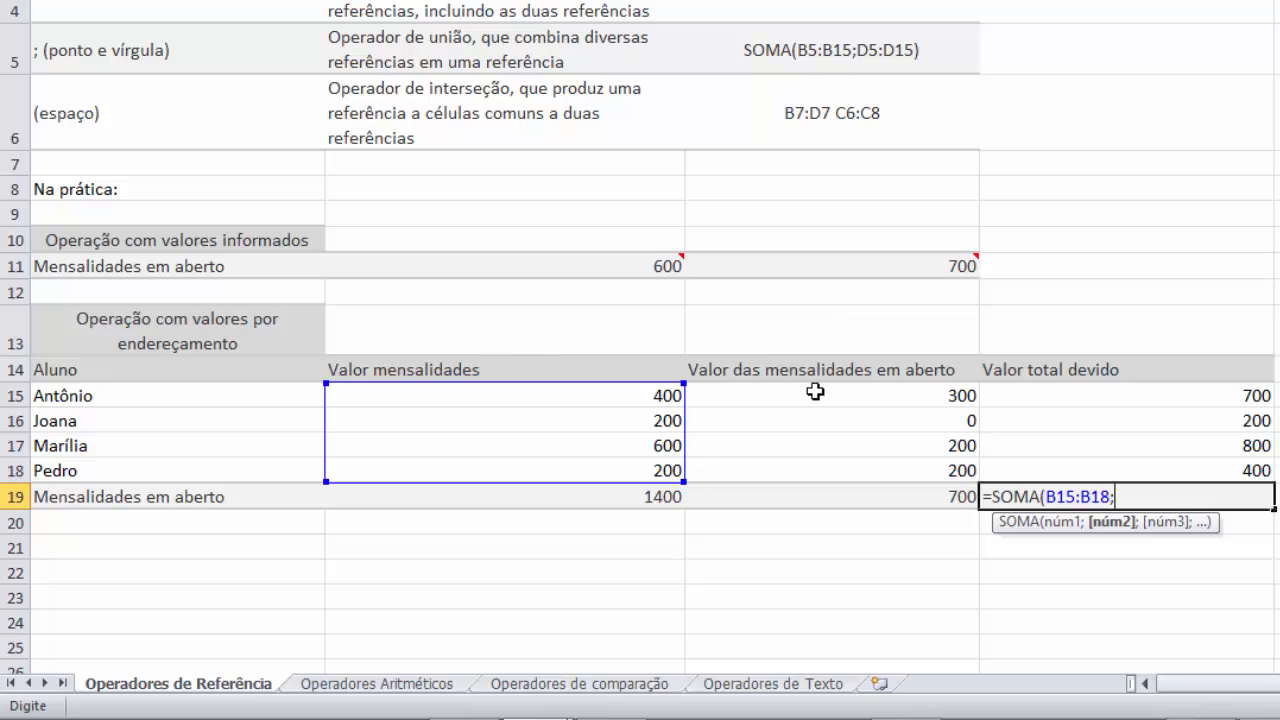
drag(817, 395, 824, 461)
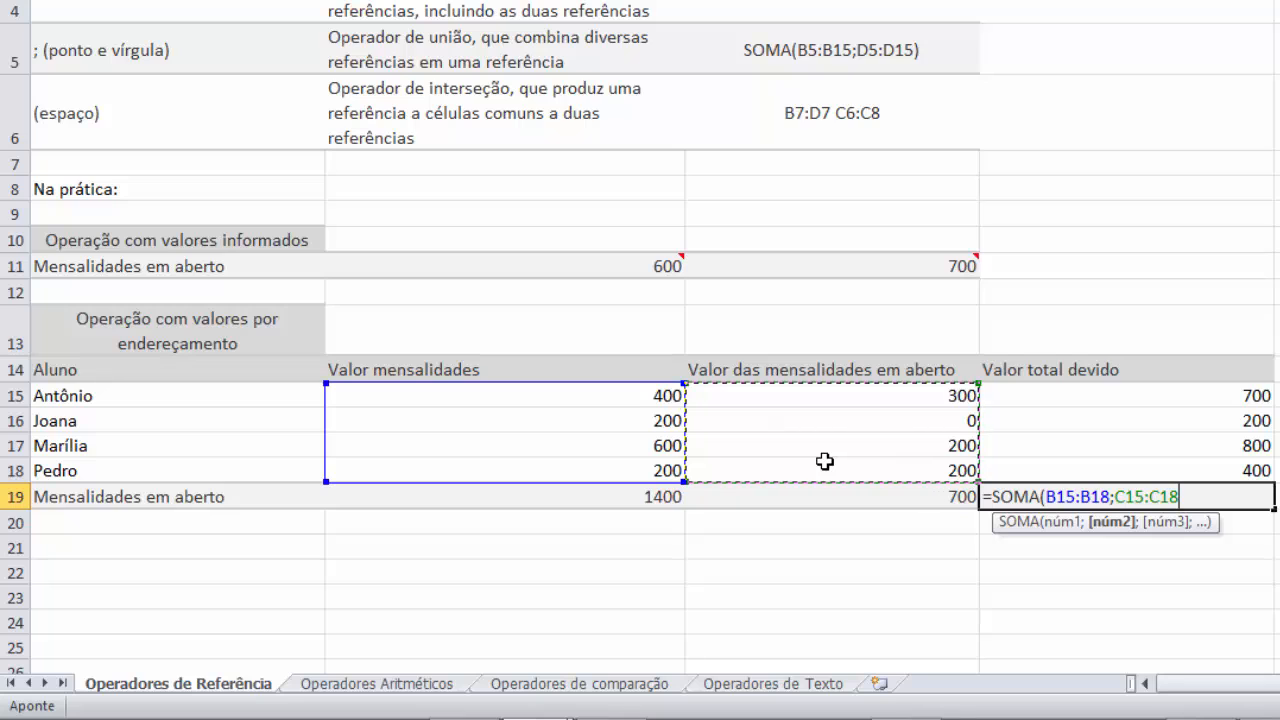
text())
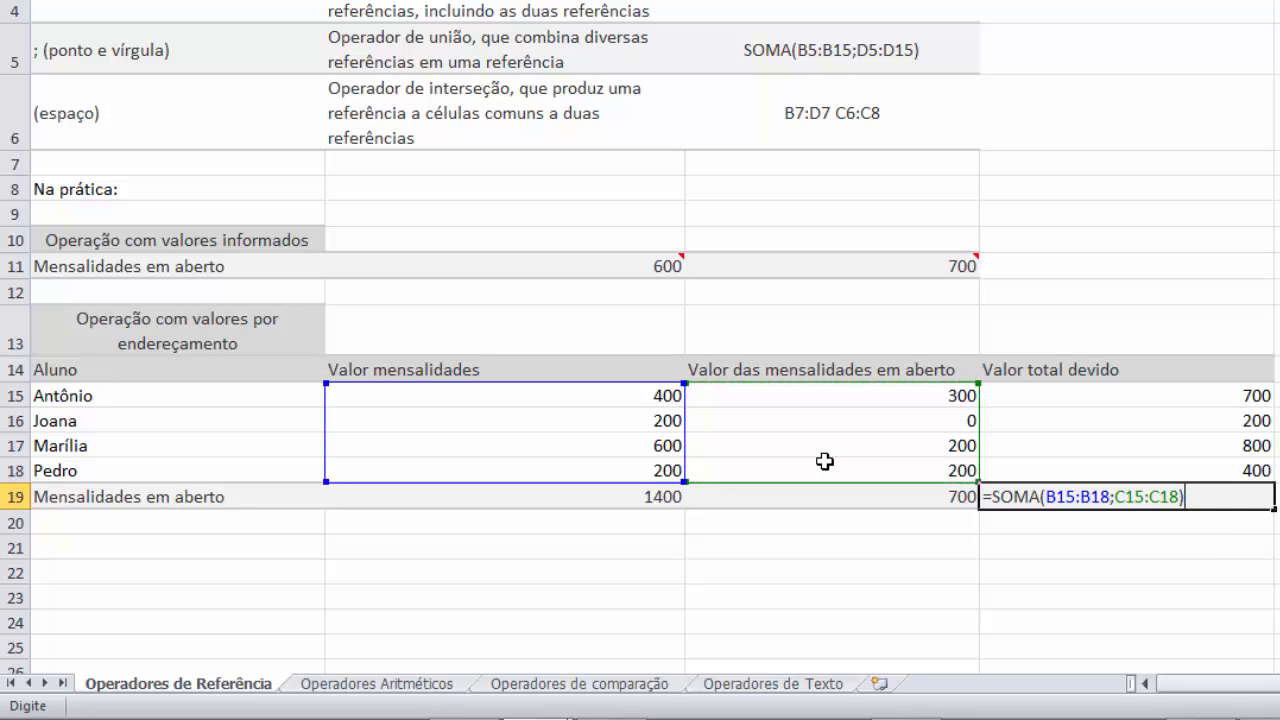
key(Return)
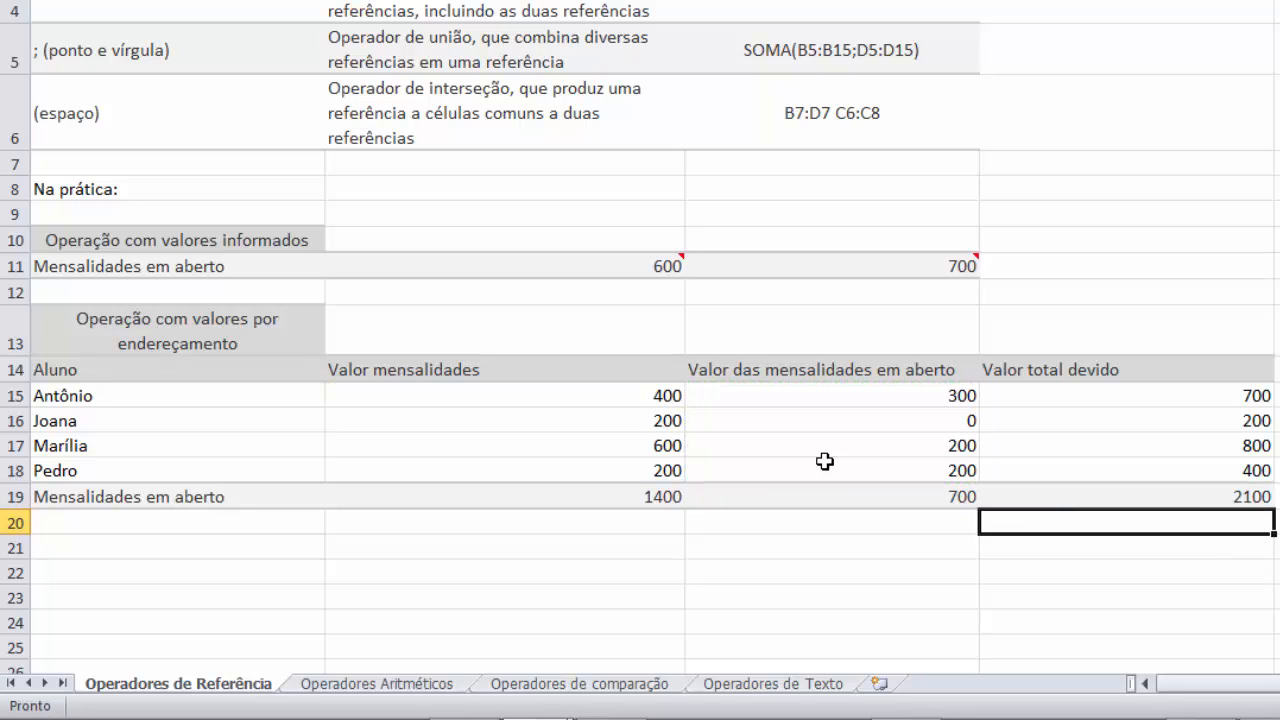
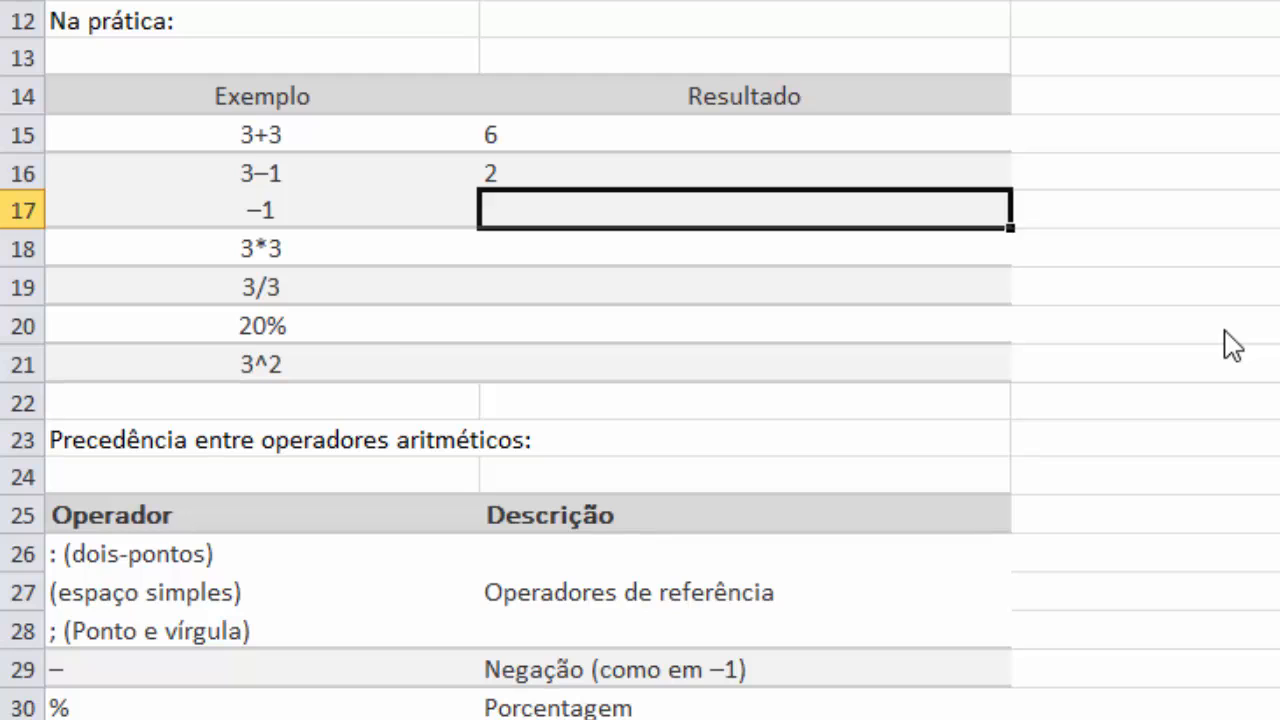
Enter =-5+2 as the row 17 result for the negation example and =3*3 as the row 18 result for multiplication
text(=)
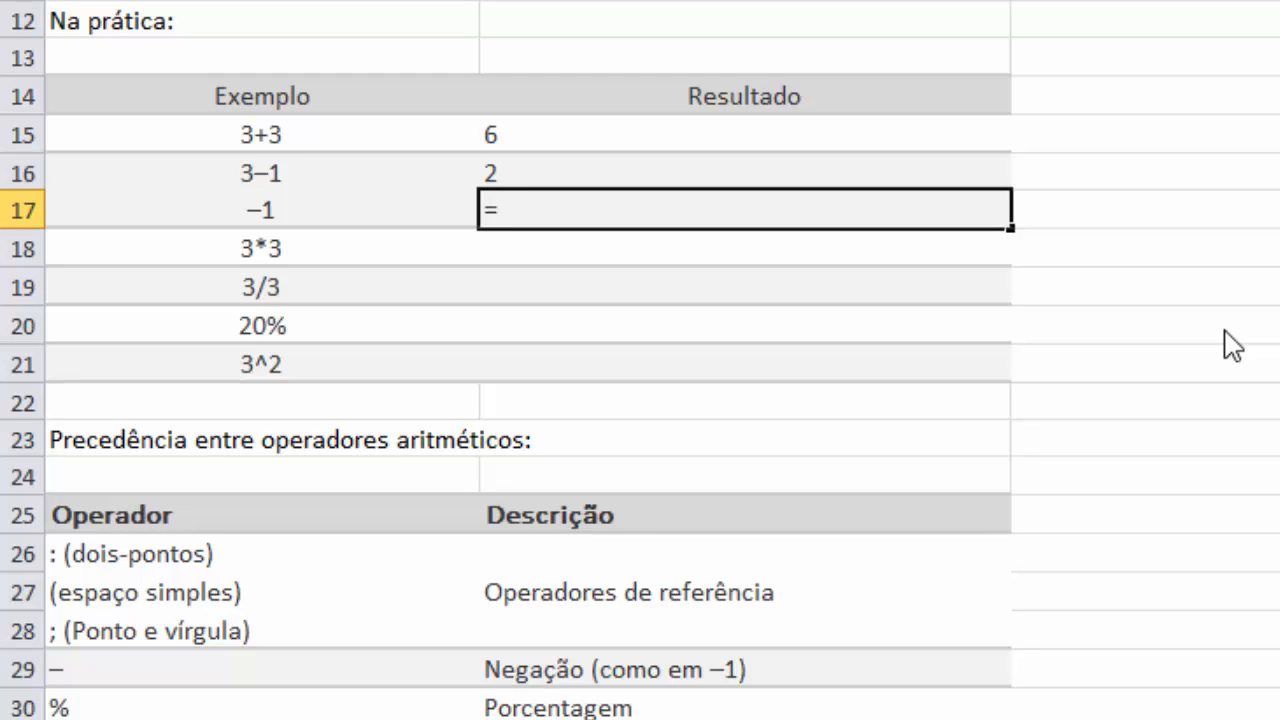
text(-5+2)
key(Return)
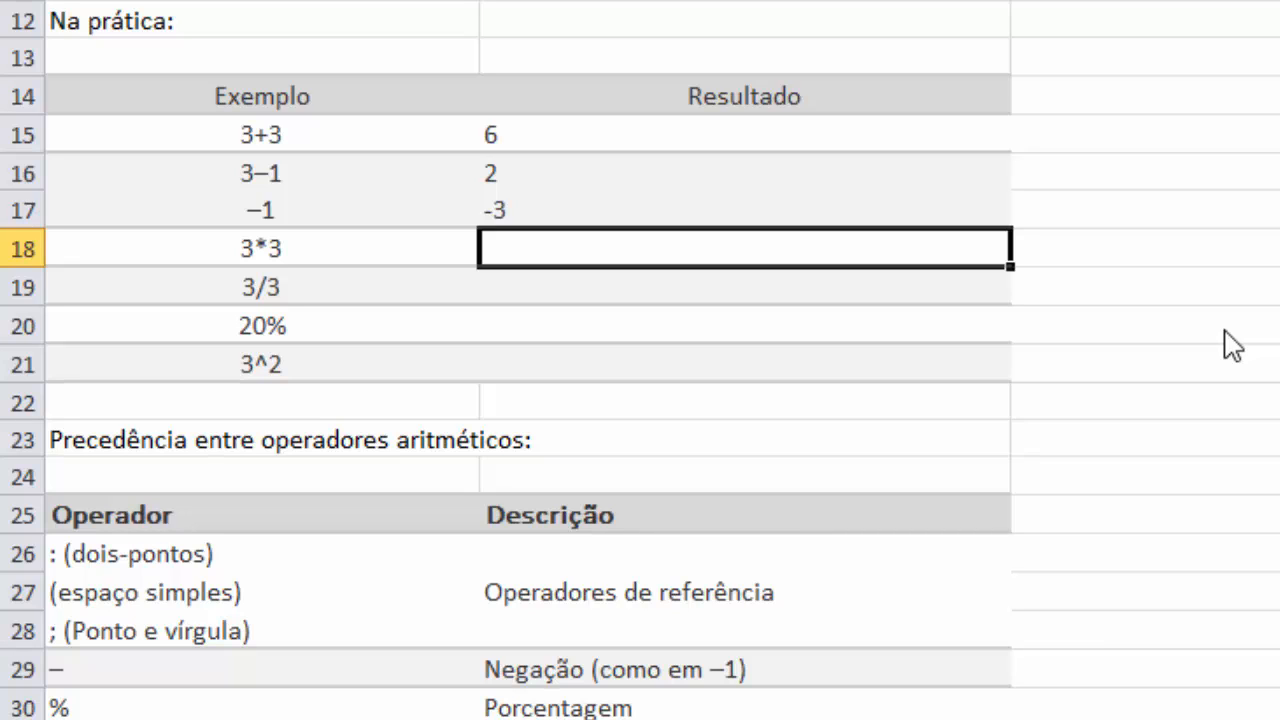
text(=3)
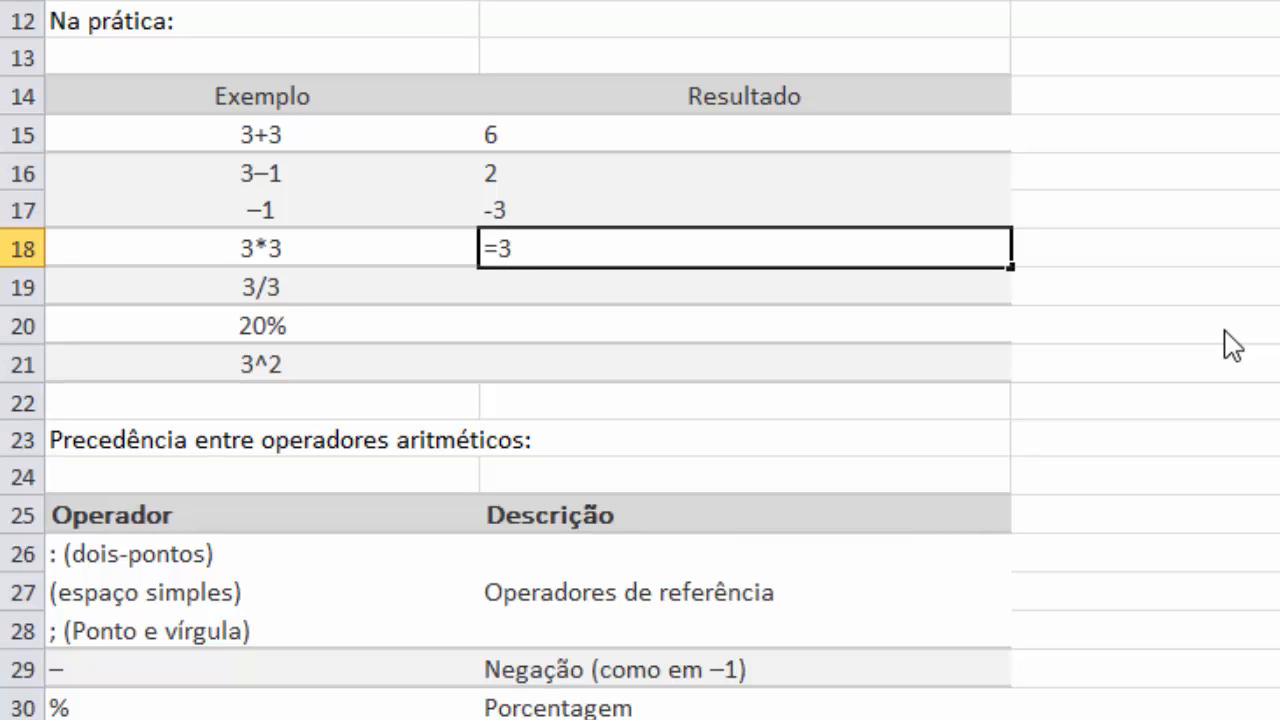
text(*3)
key(Return)
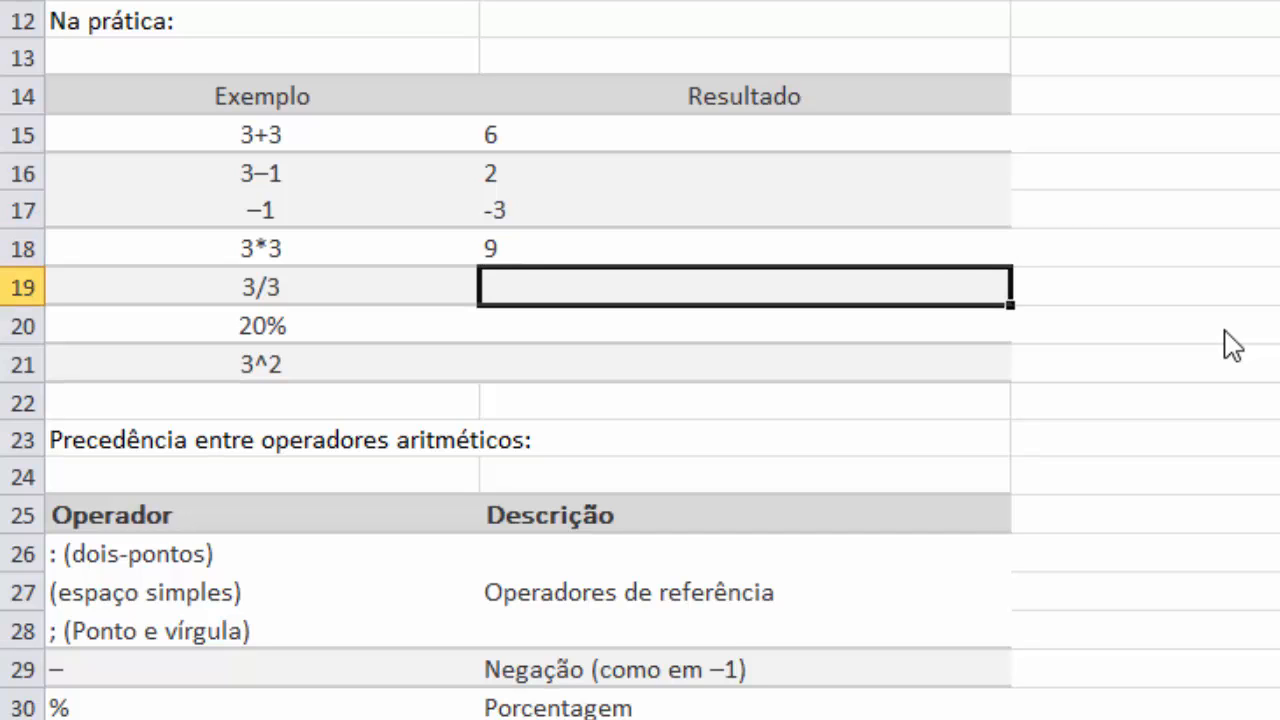
Enter =3/3 as the row 19 result for division and =5*20% as the row 20 result for the percentage example
text(=3/3)
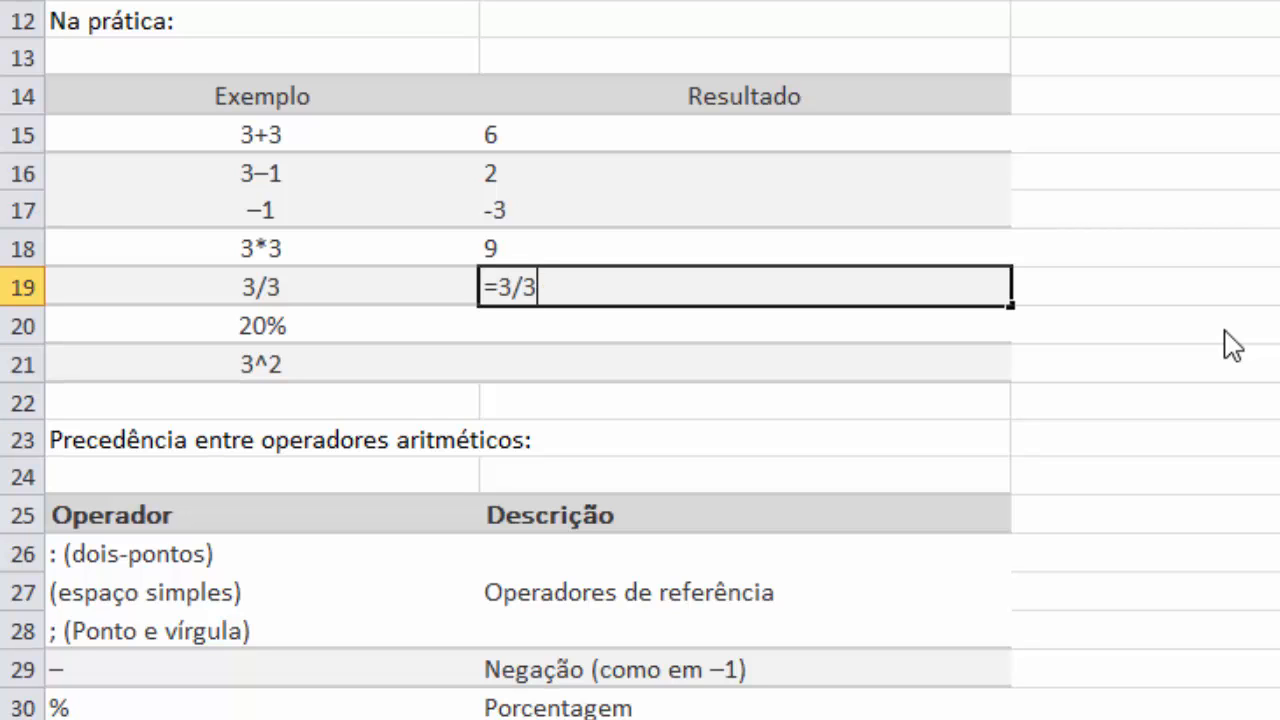
key(Return)
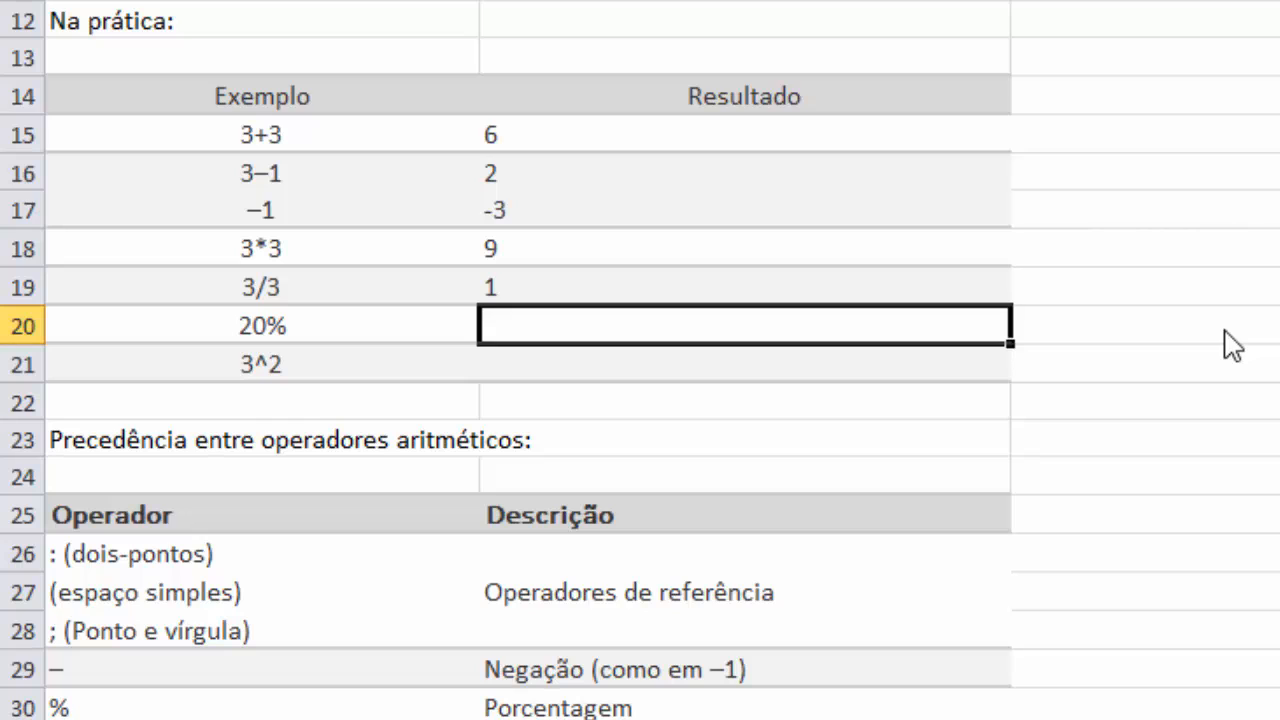
text(=)
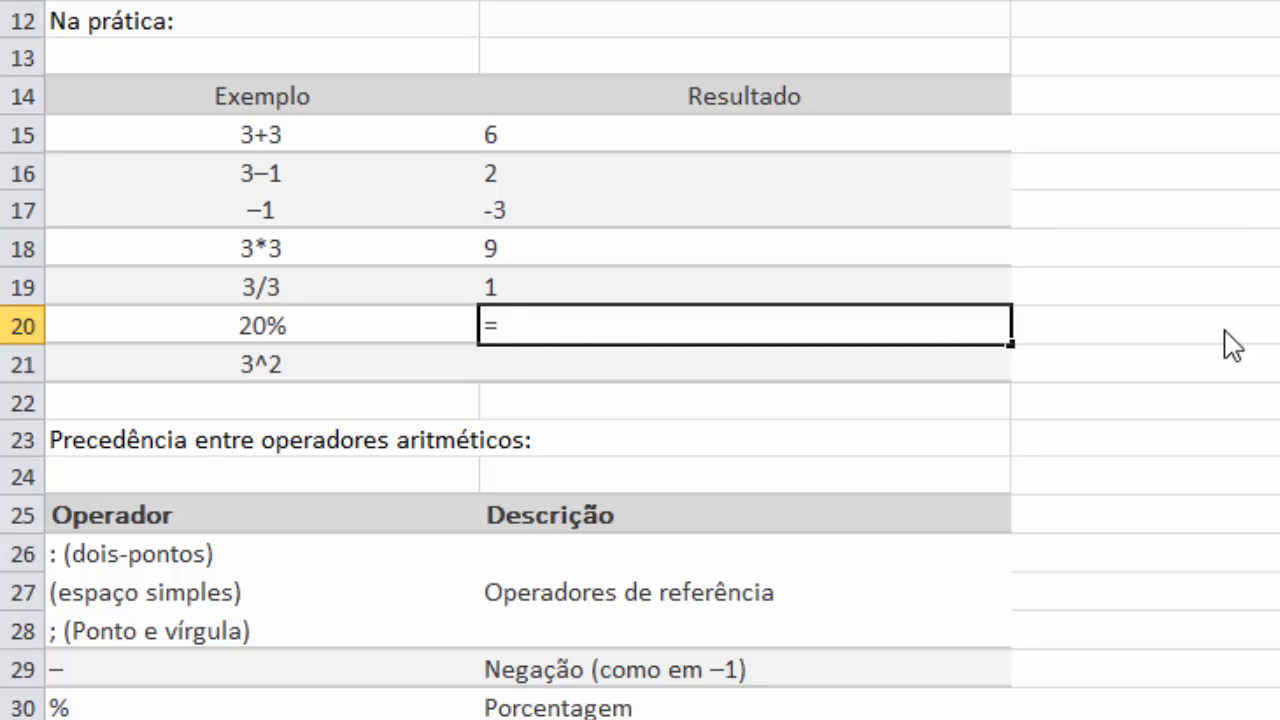
text(5*20%)
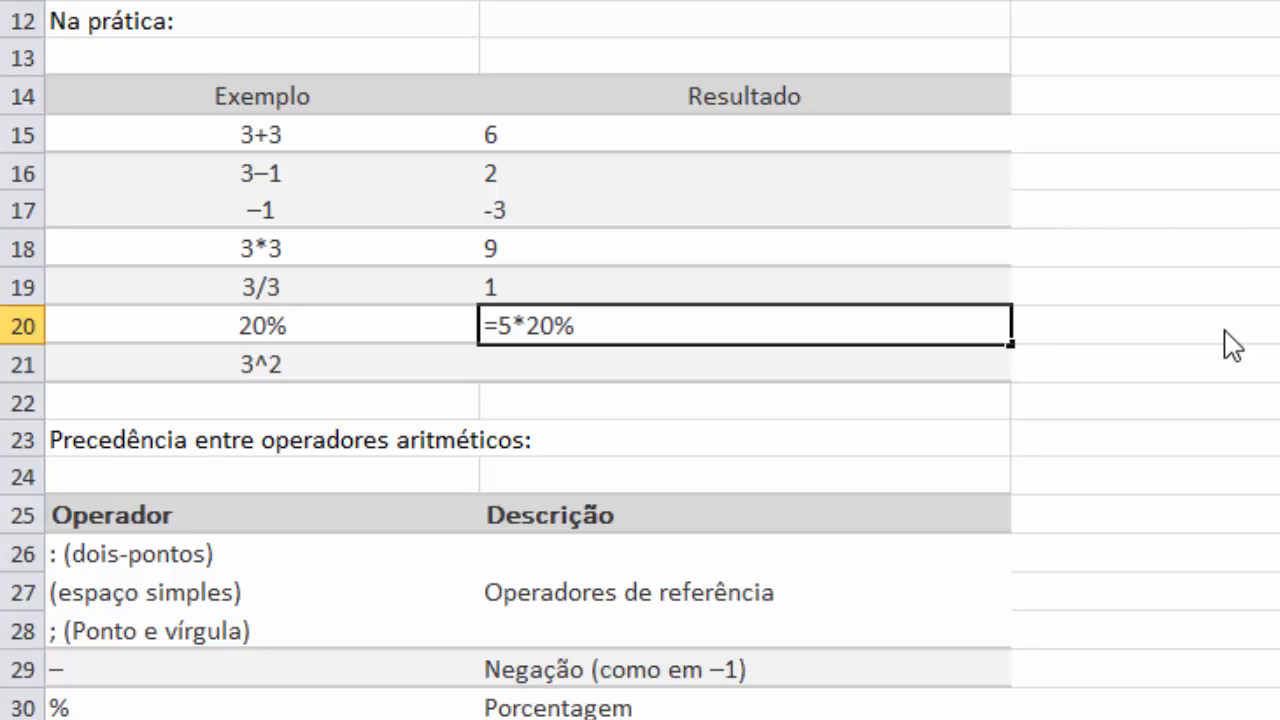
key(Return)
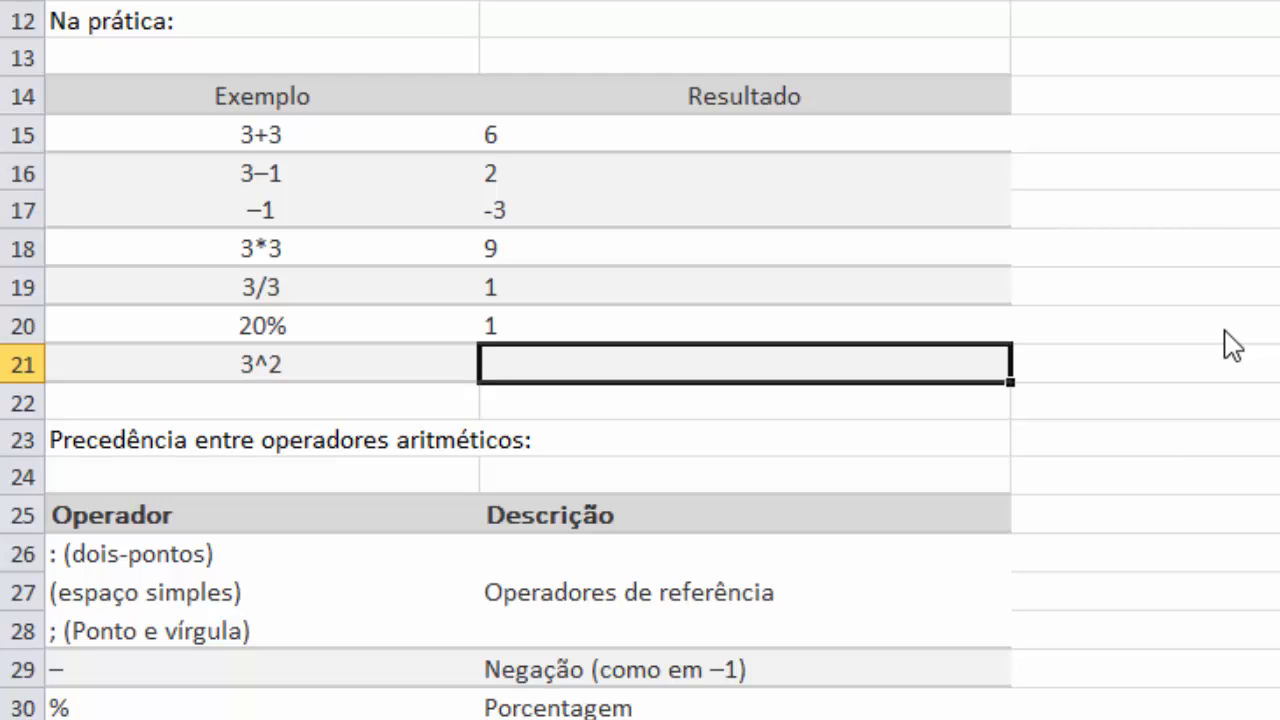
Enter =3^2 as the row 21 result for the exponentiation example
text(=3)
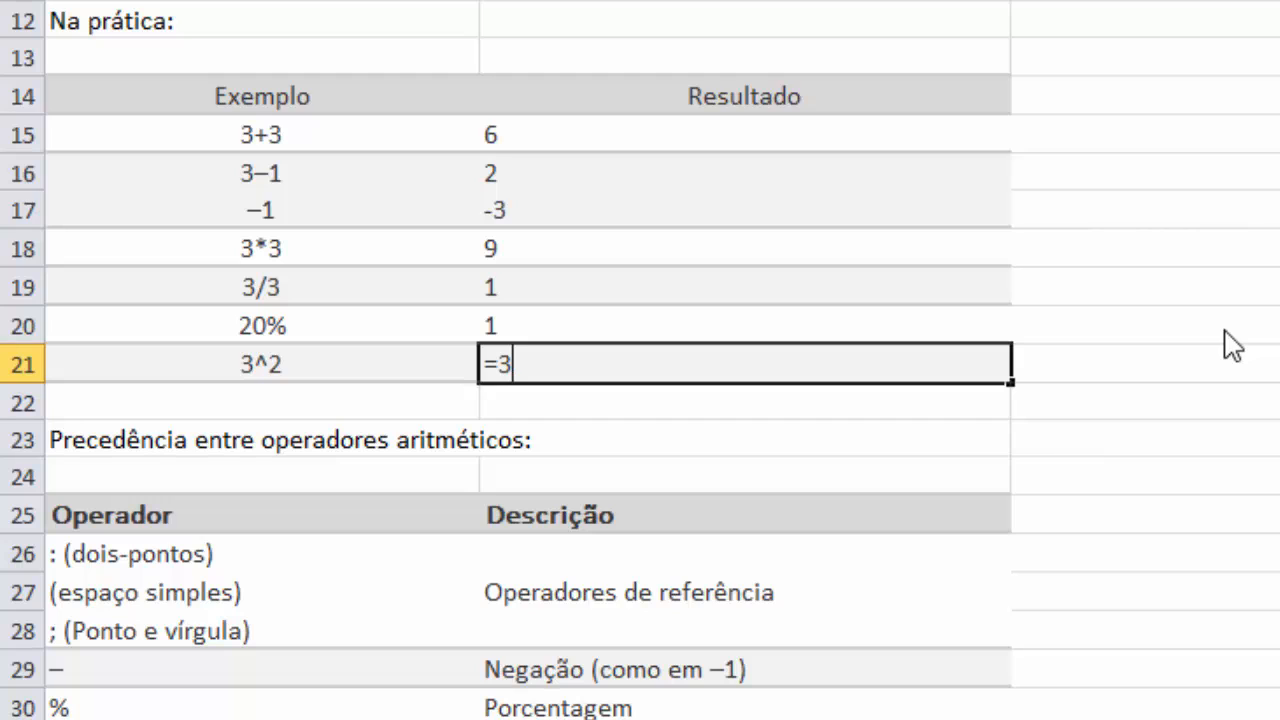
text(^2)
key(Return)
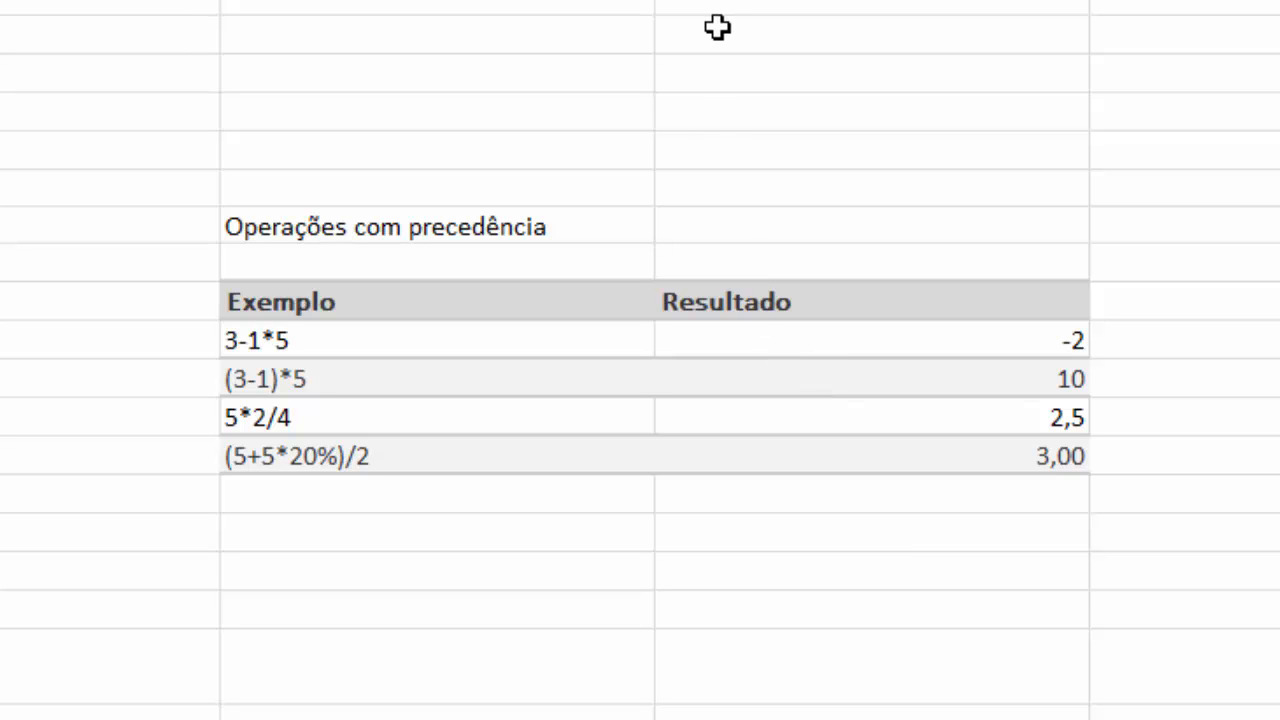
Examine each example and its result in the "Operações com precedência" table, from 3-1*5 to (5+5*20%)/2
click(426, 342)
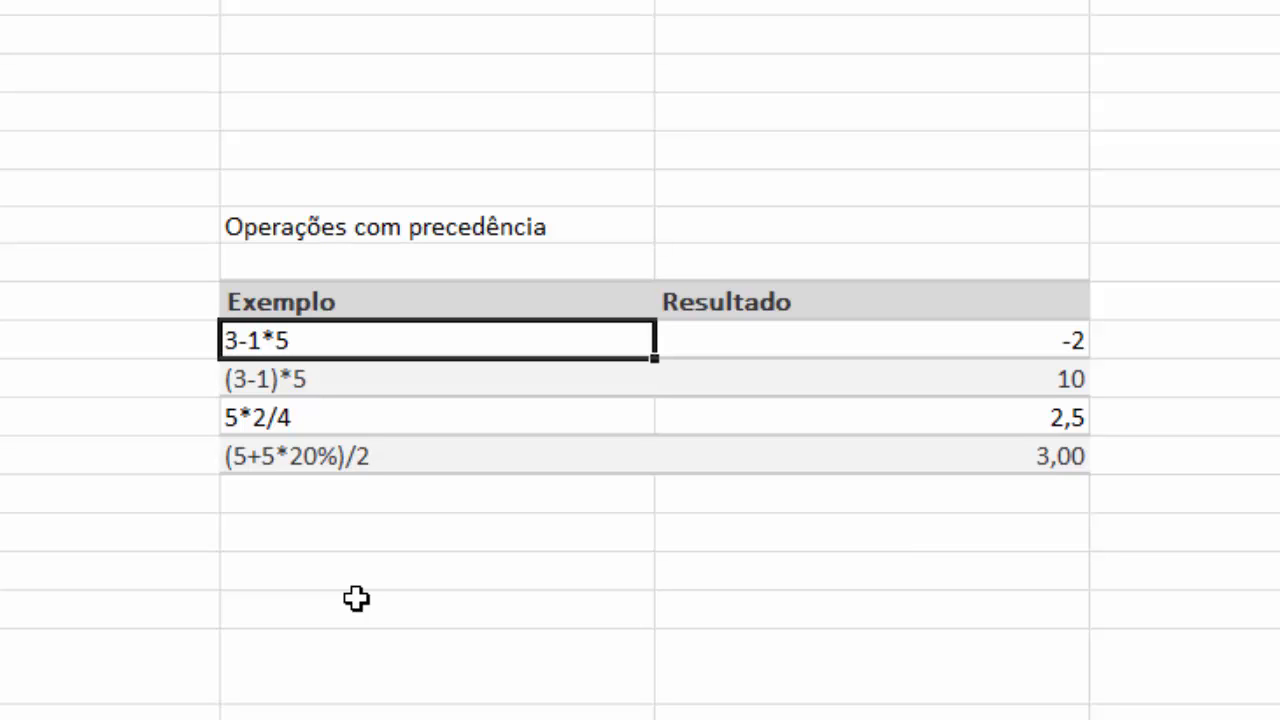
key(Right)
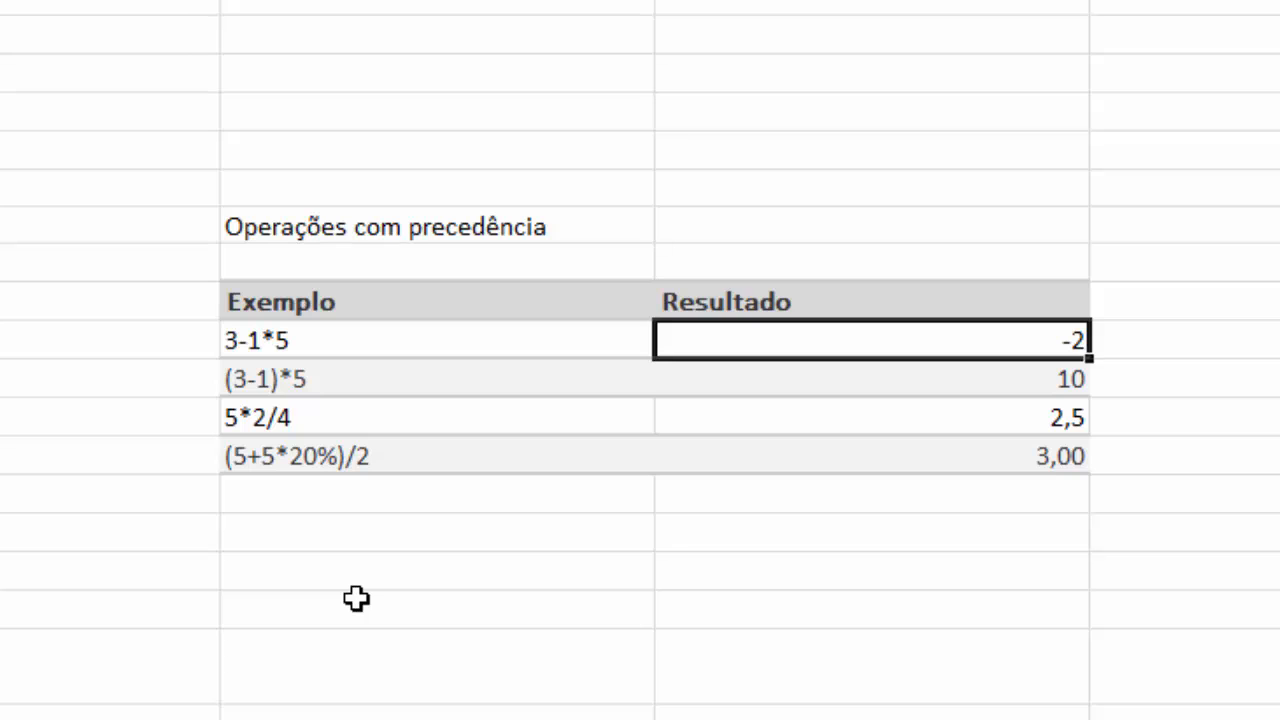
key(Tab)
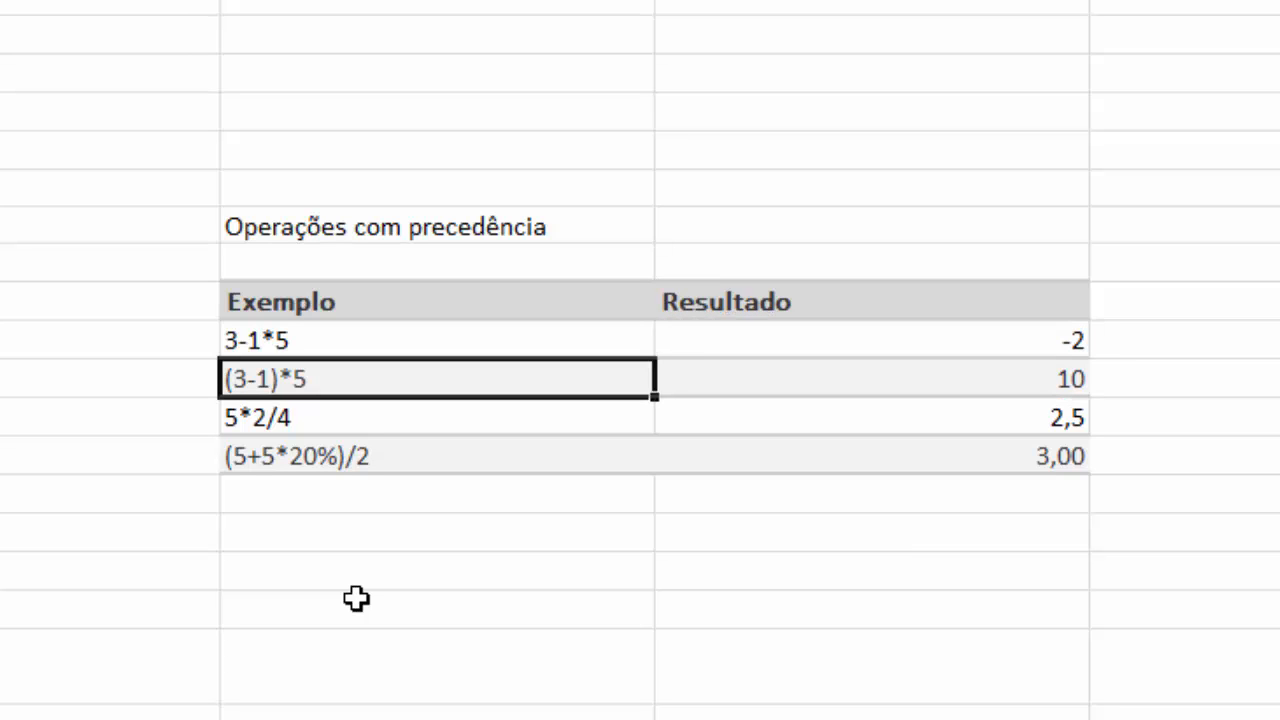
key(Tab)
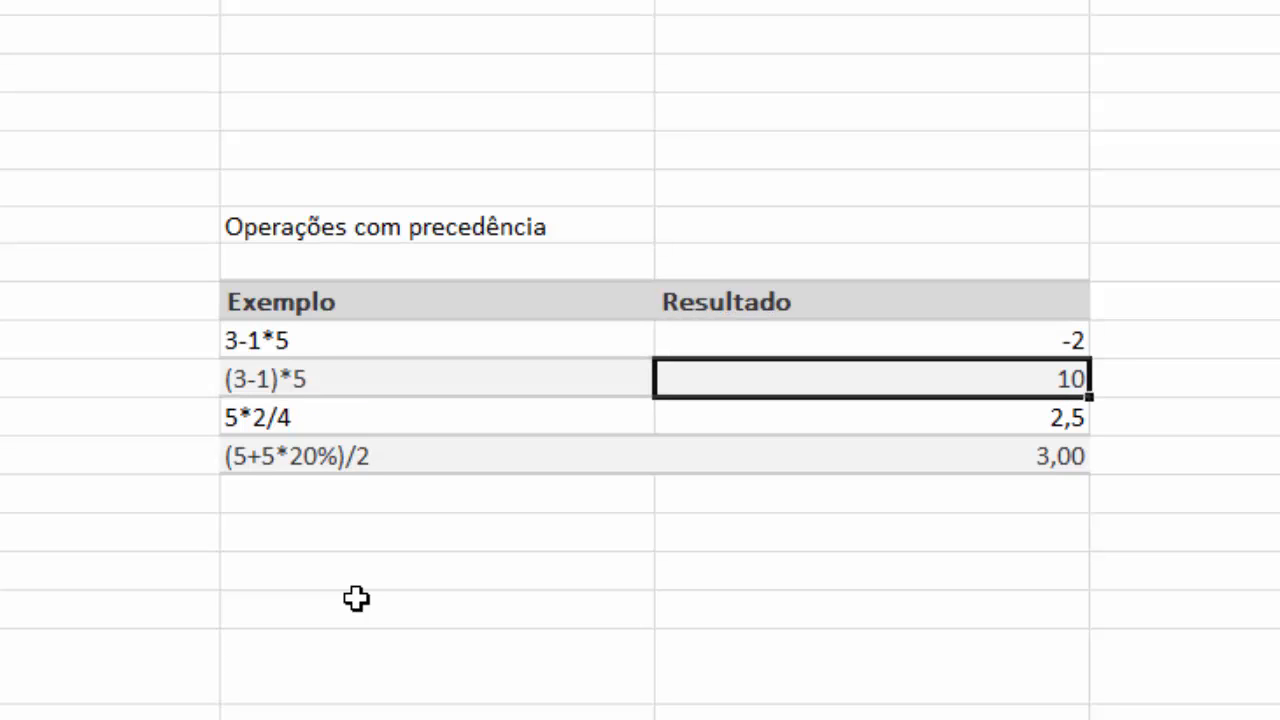
key(Tab)
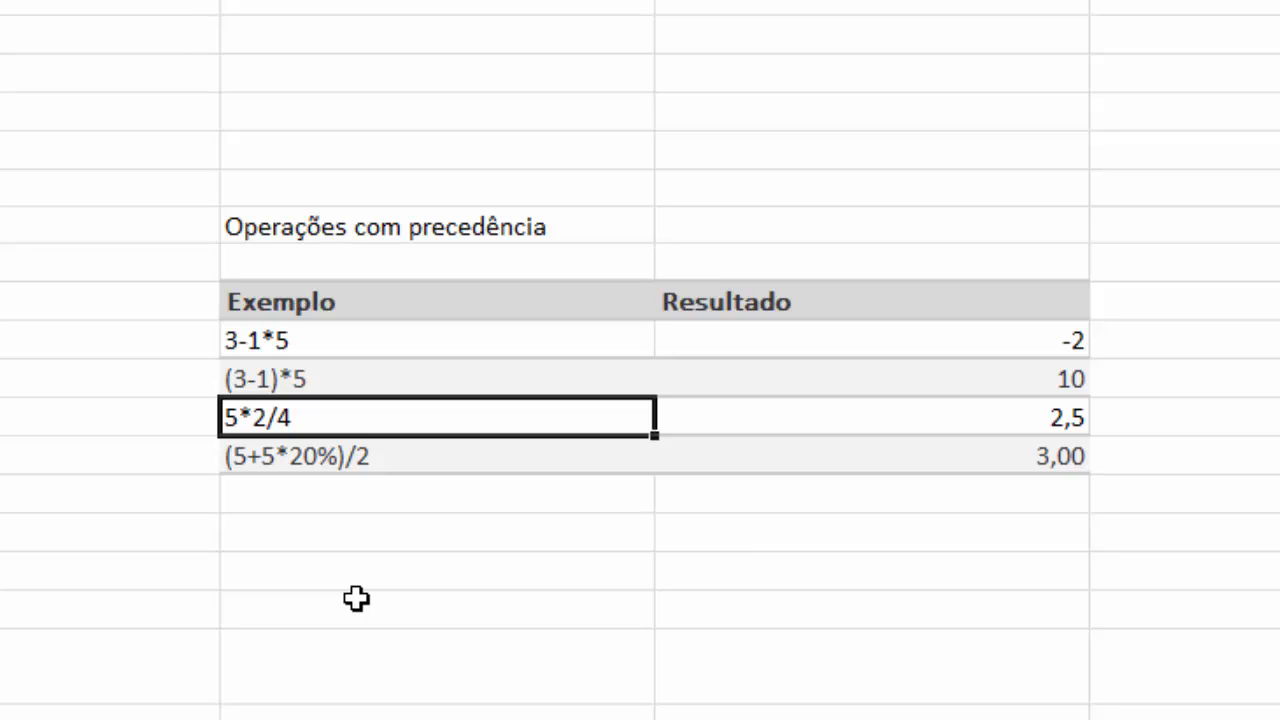
key(Right)
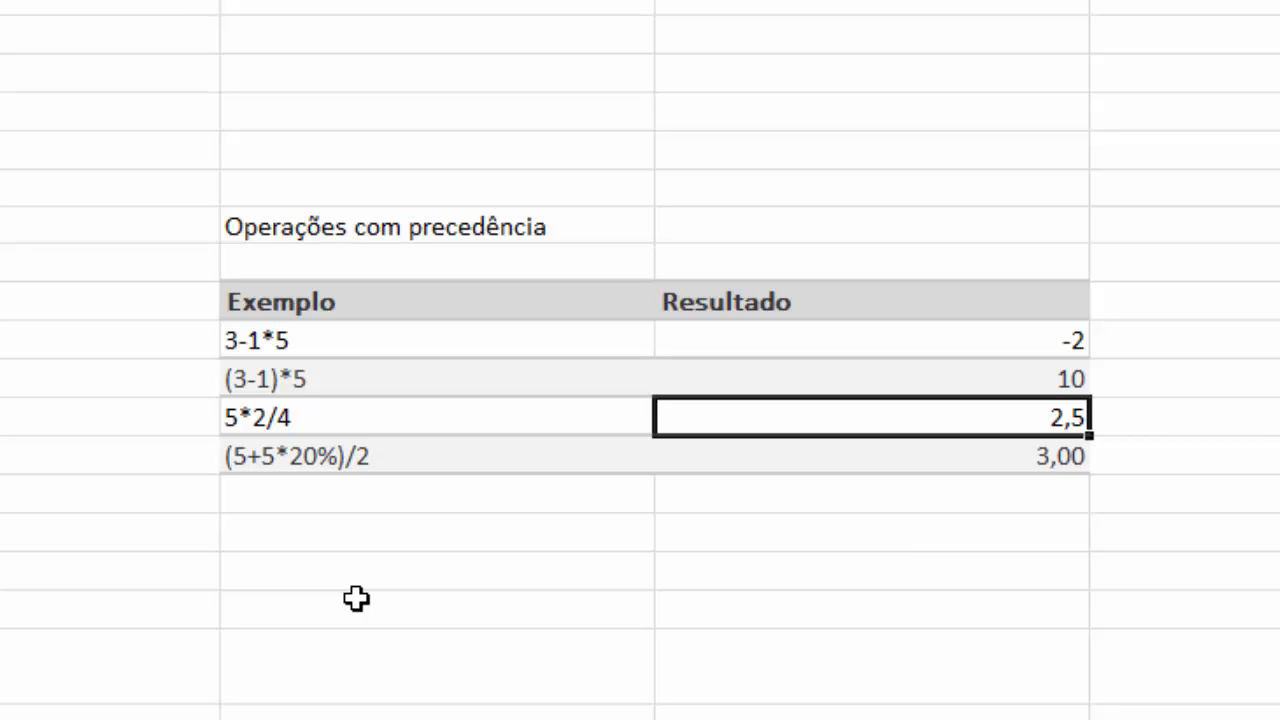
key(Down)
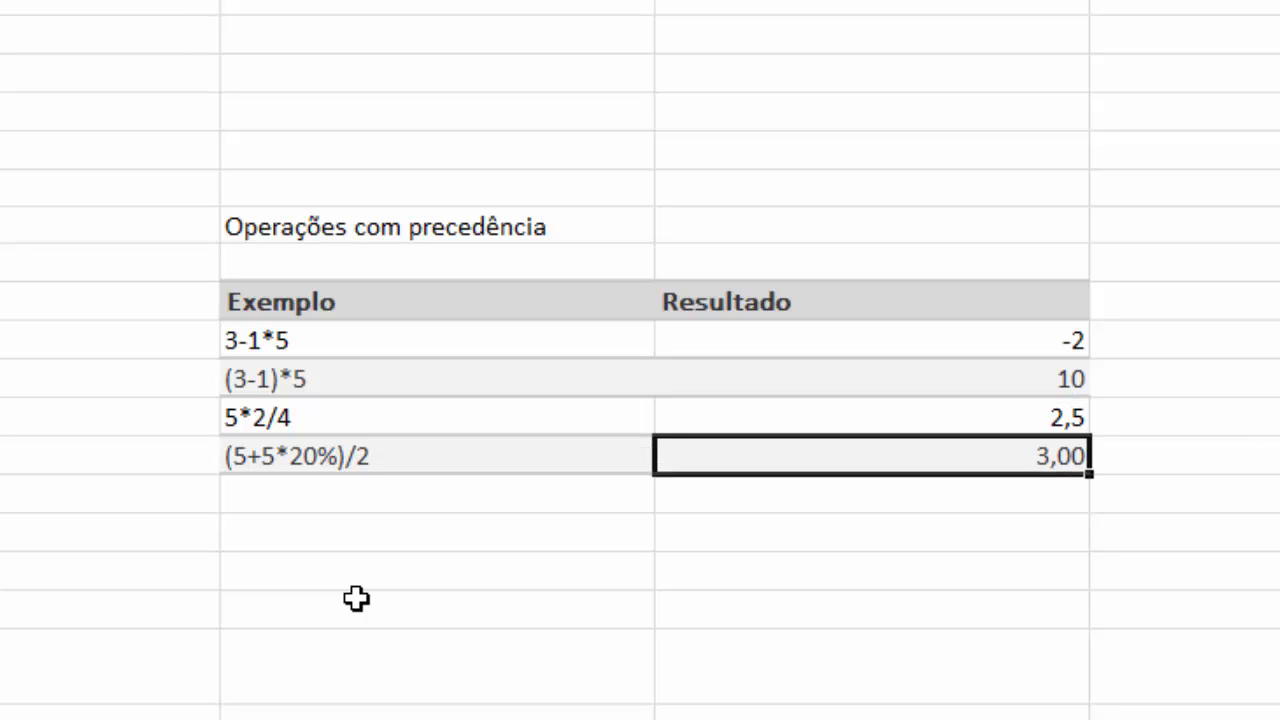
key(Left)
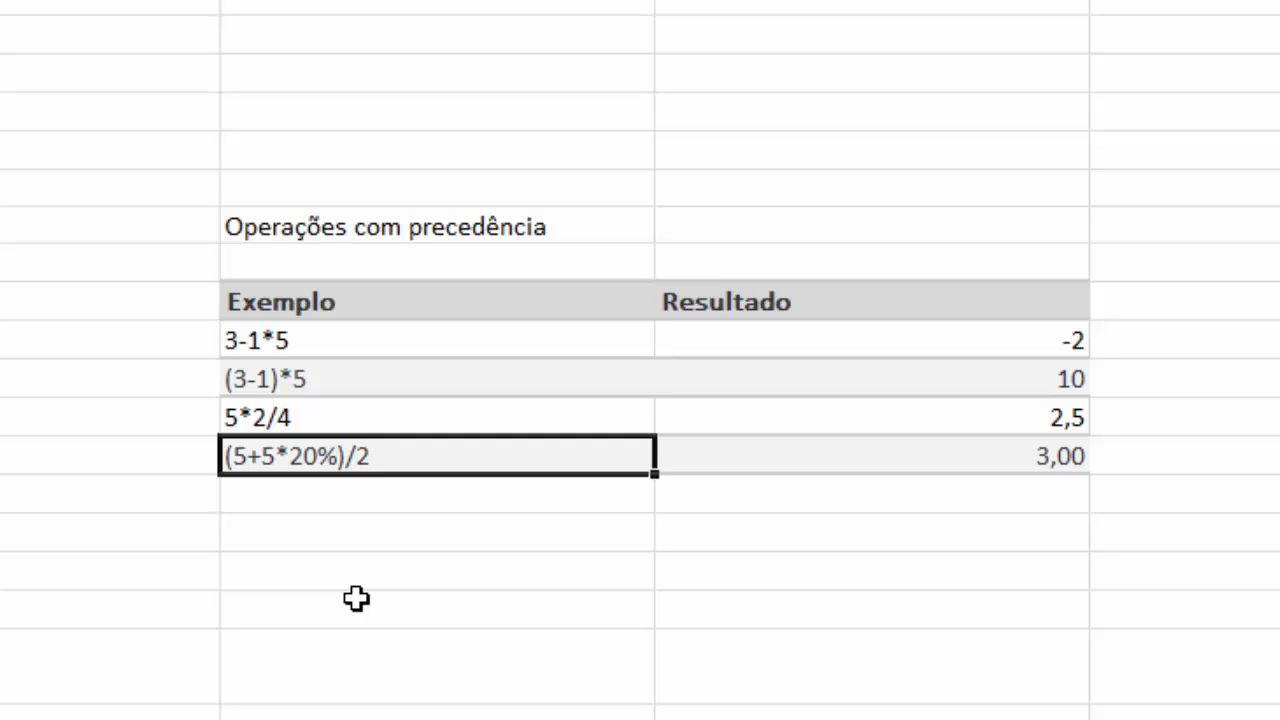
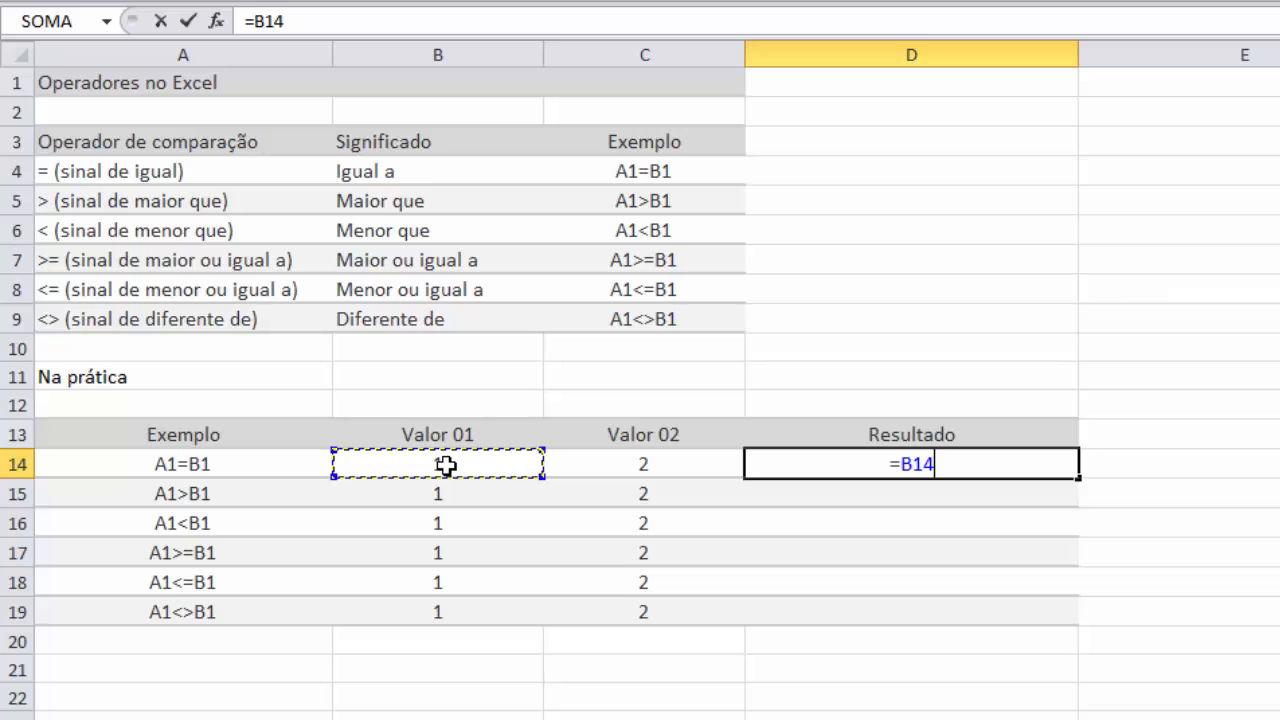
Complete the row 14 equality result in the Resultado column as =B14=C14
text(=)
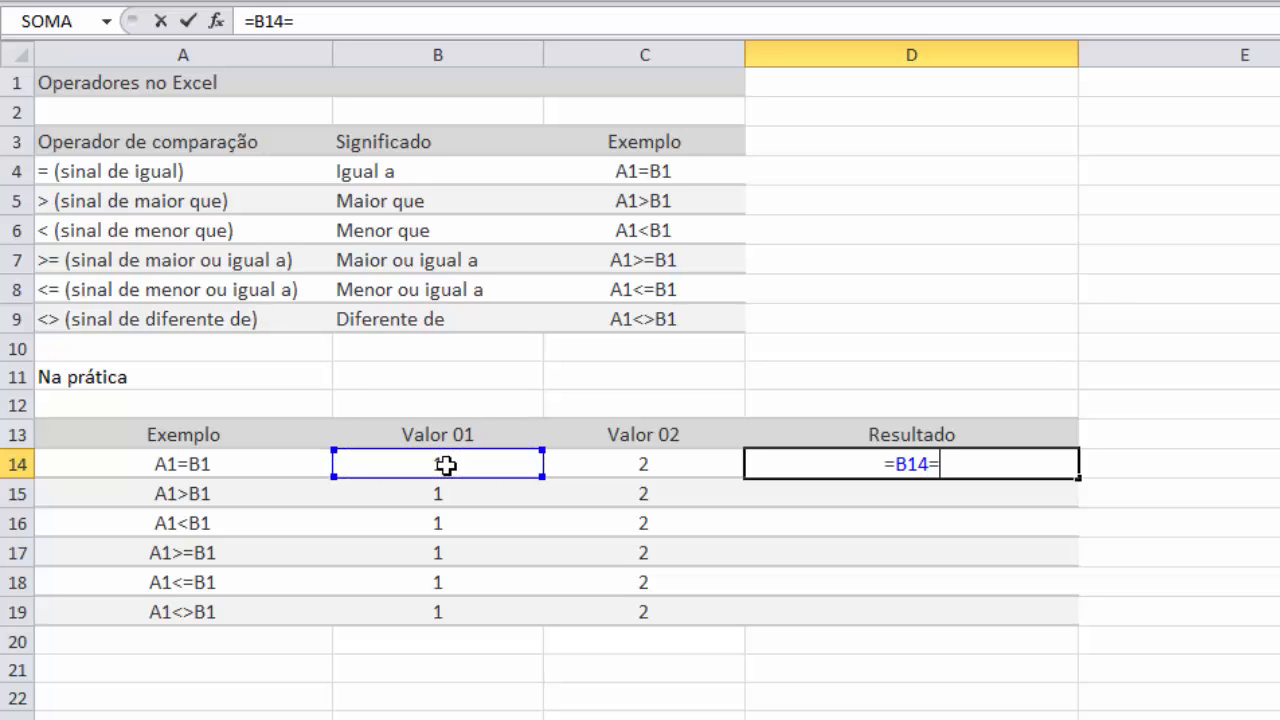
click(603, 465)
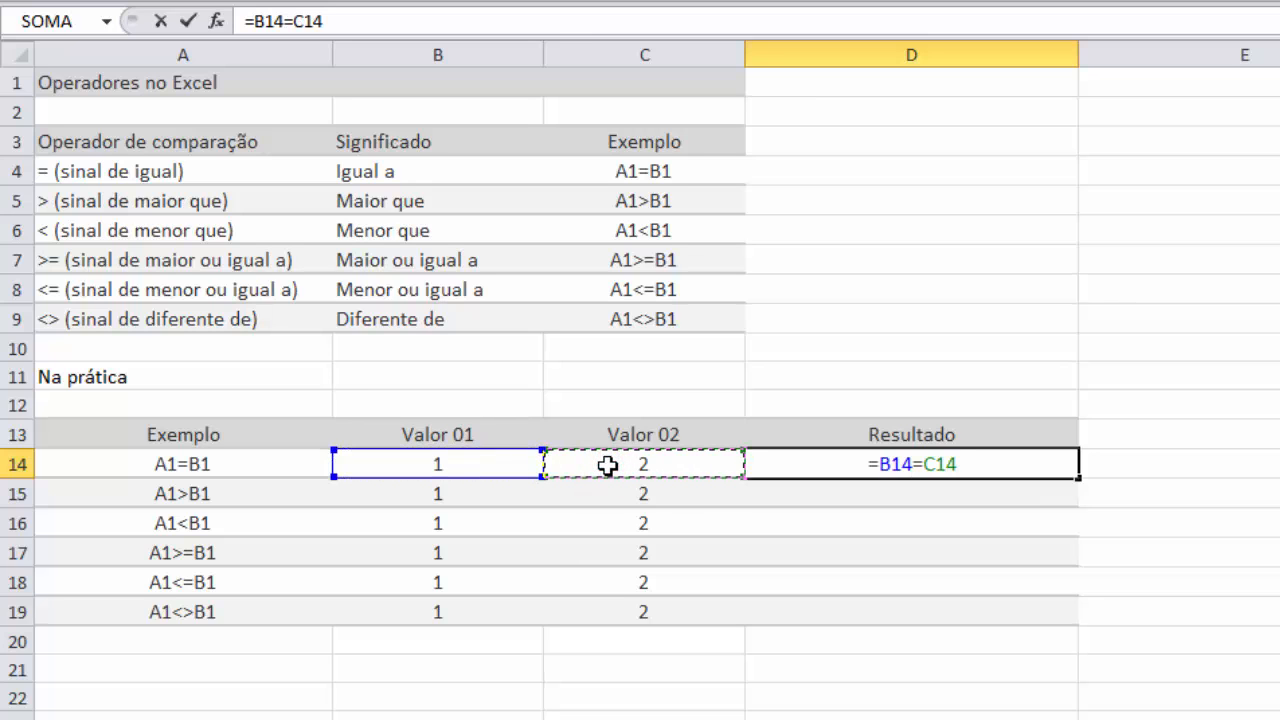
key(Return)
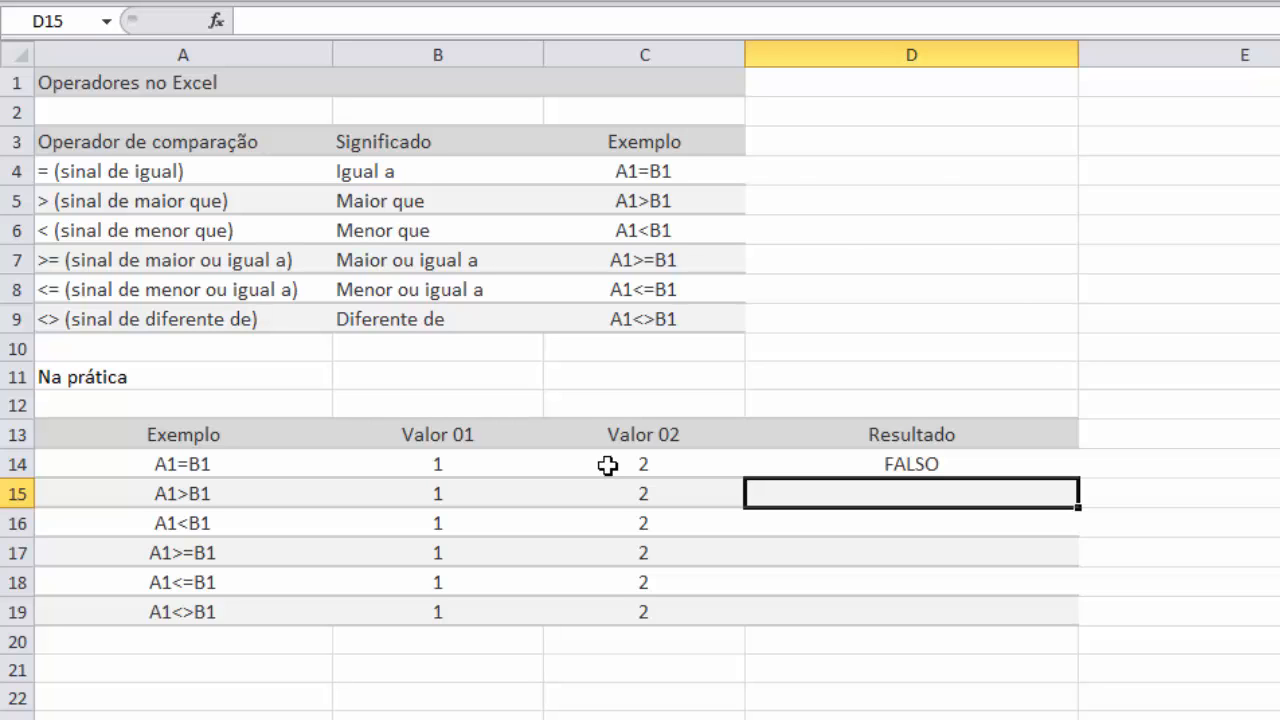
Test the equality formula by changing row 14's Valor 01 to 2, and restore it to 1
click(471, 464)
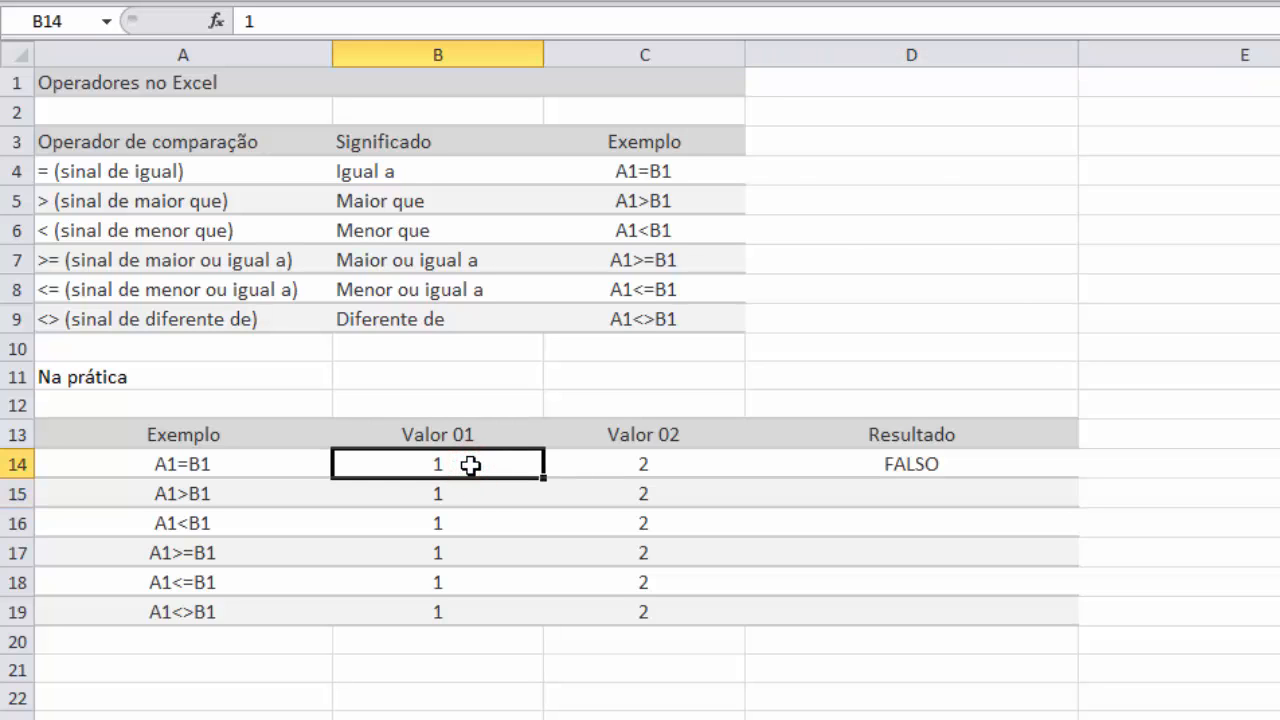
text(2)
key(Return)
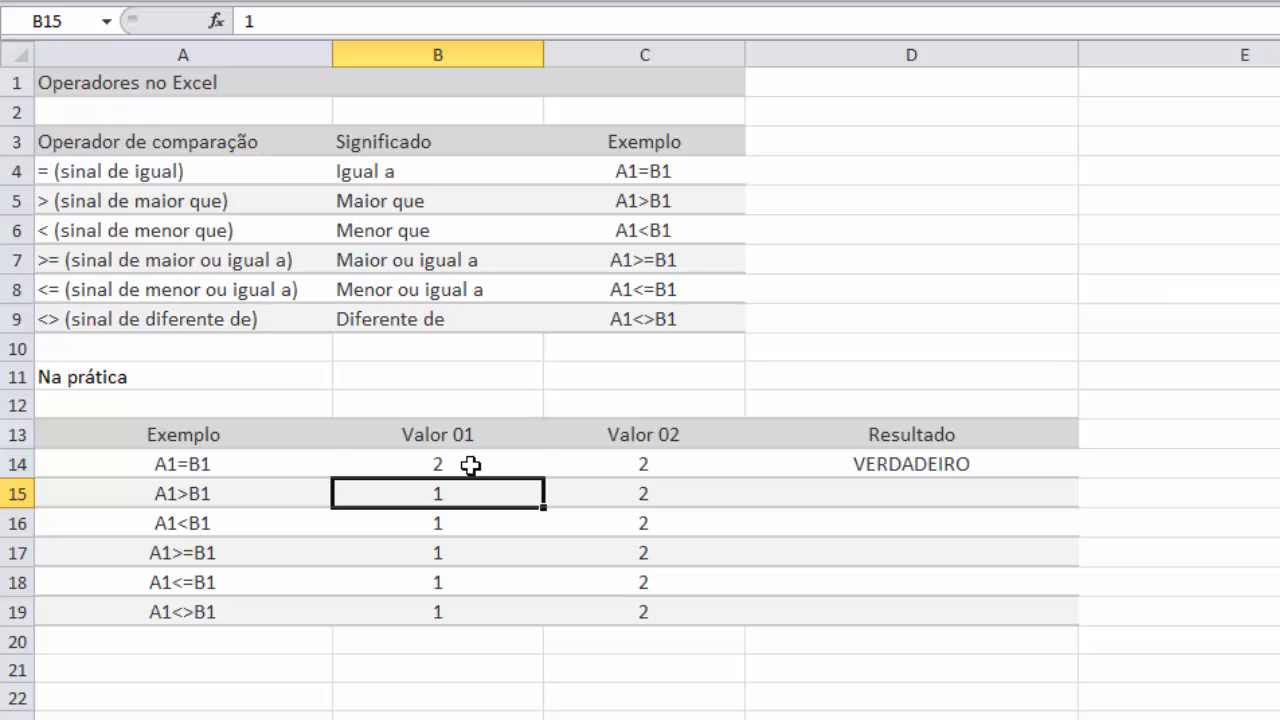
click(471, 464)
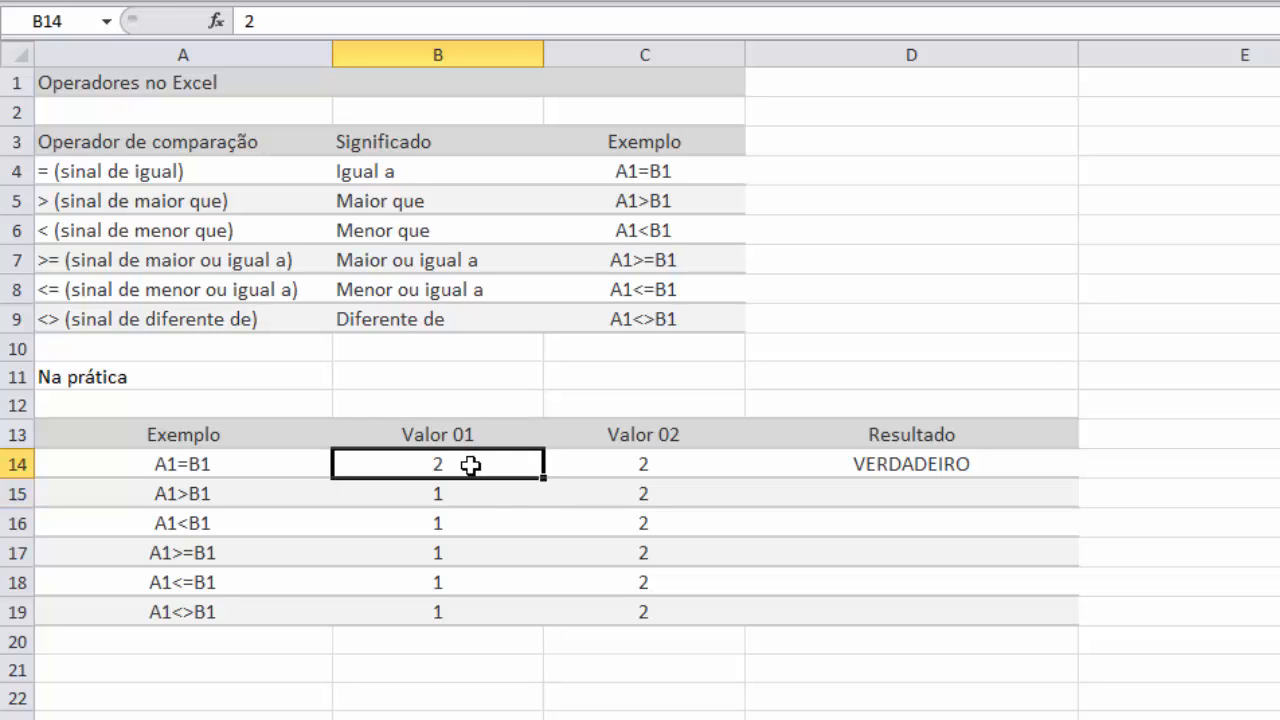
text(1)
key(Return)
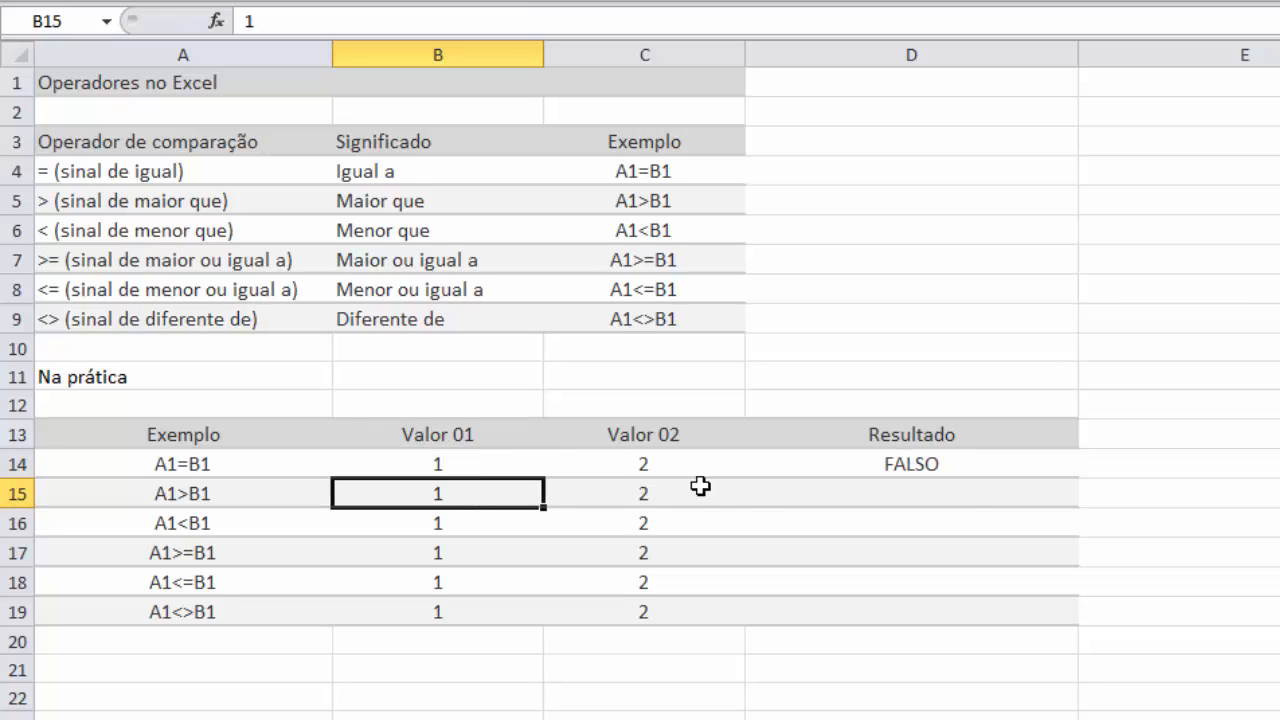
Enter =B15>C15 as the row 15 result for the greater-than example
click(806, 500)
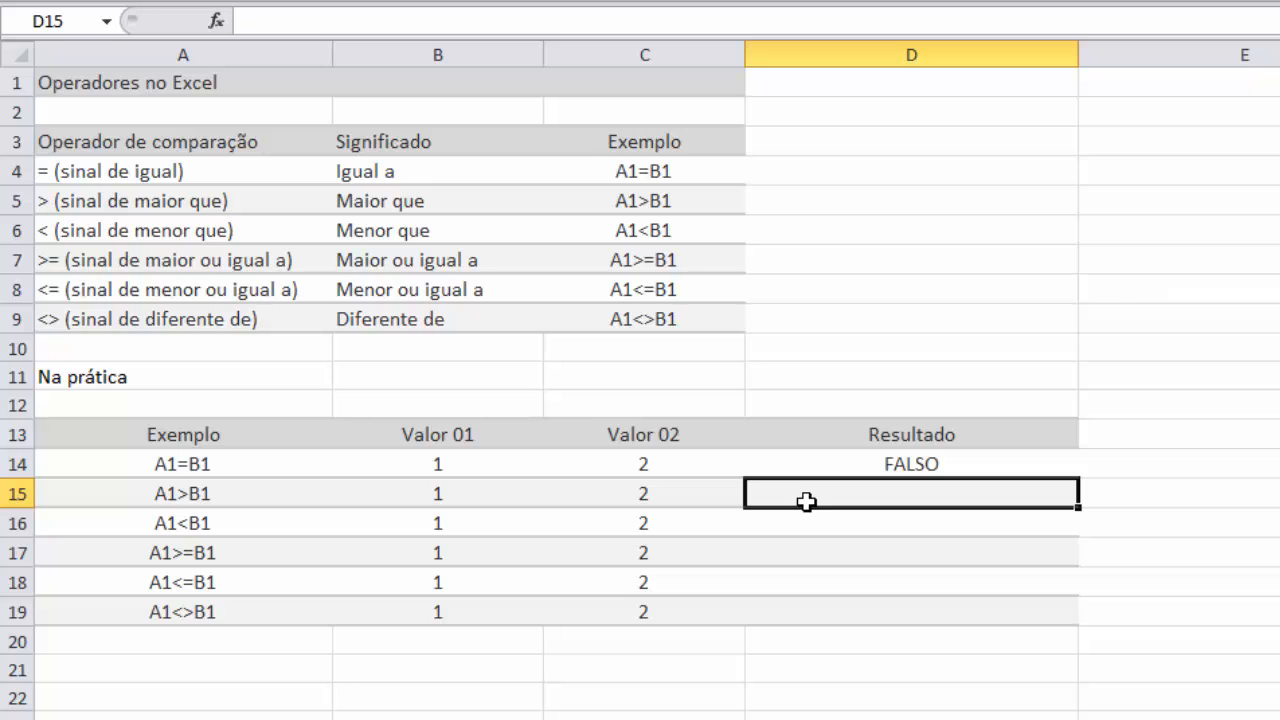
text(=)
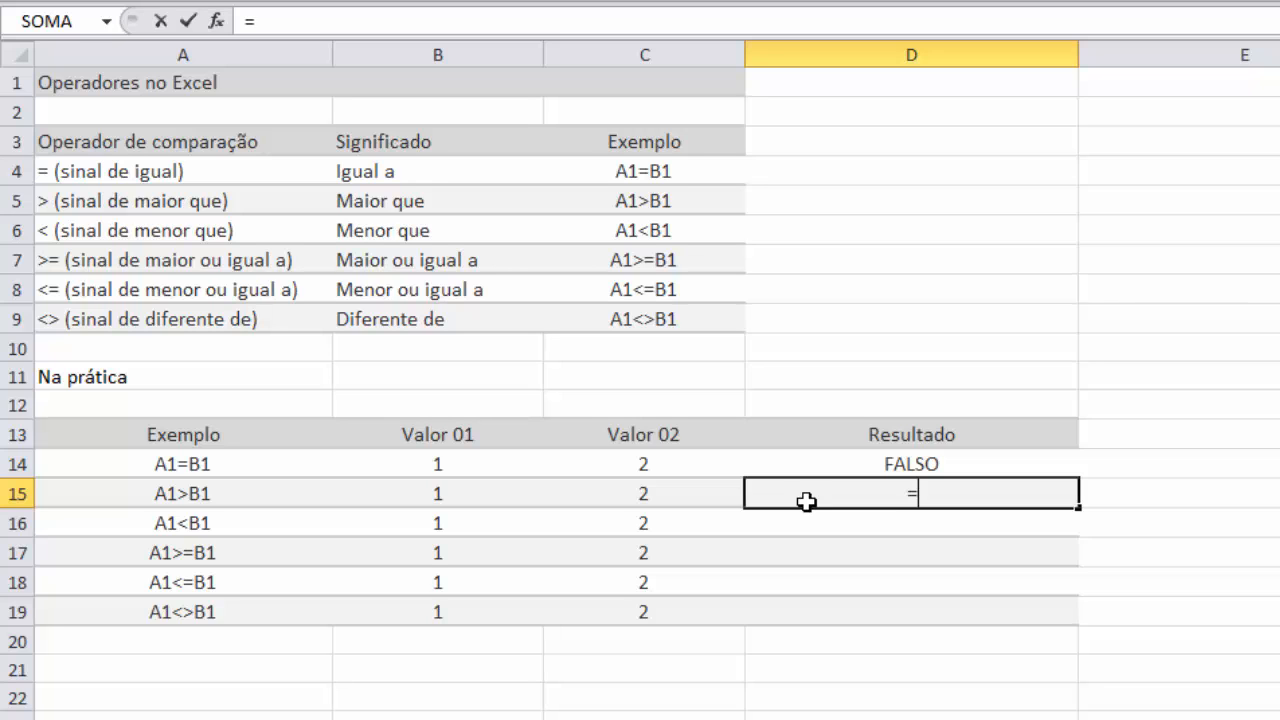
click(437, 498)
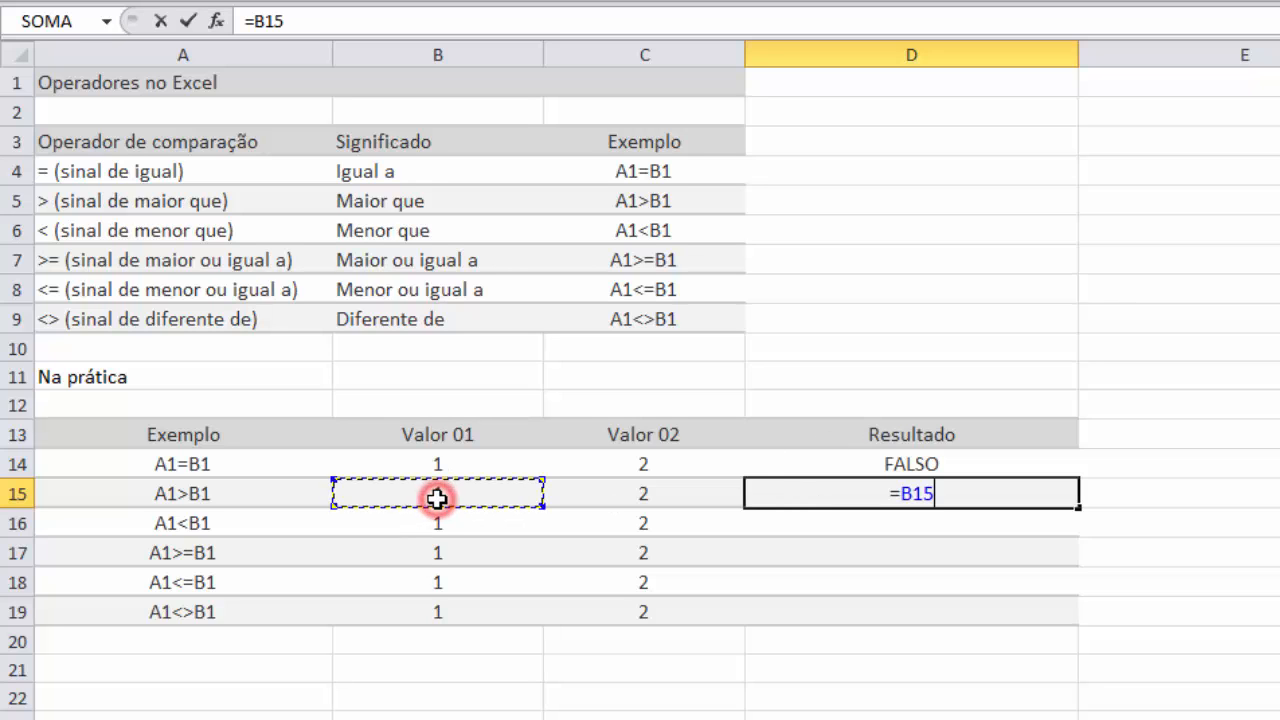
text(>)
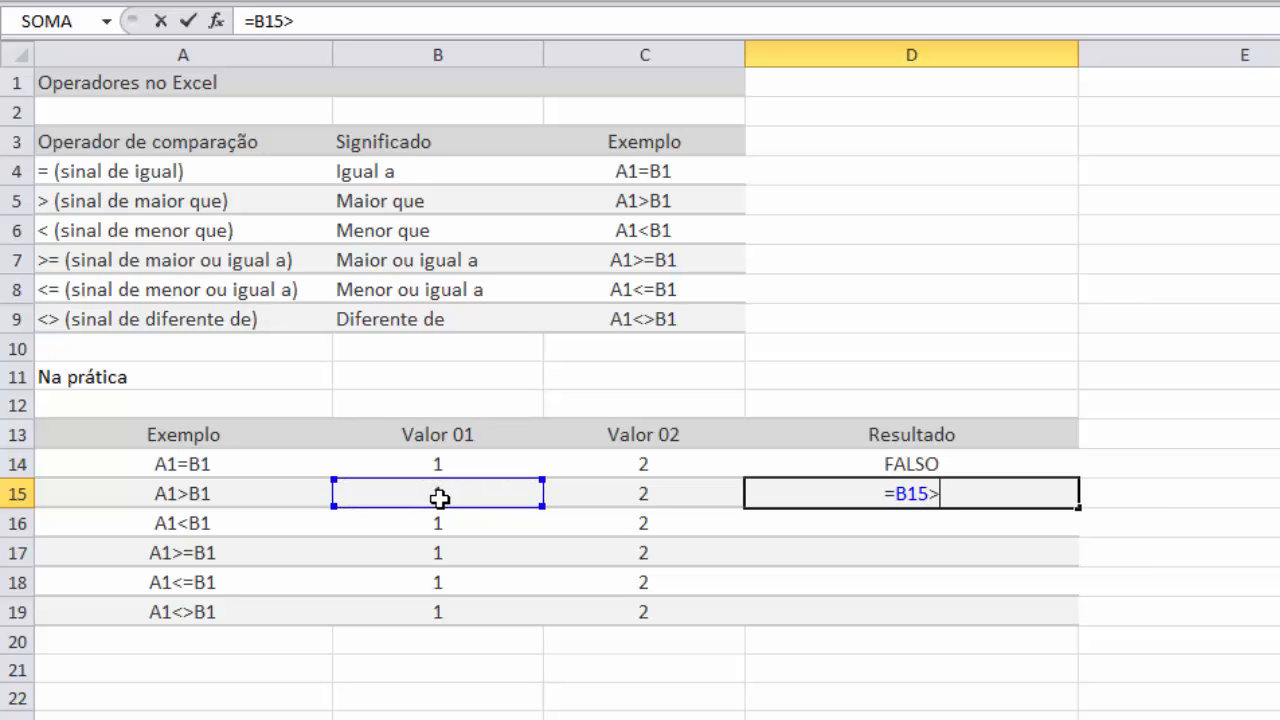
click(654, 494)
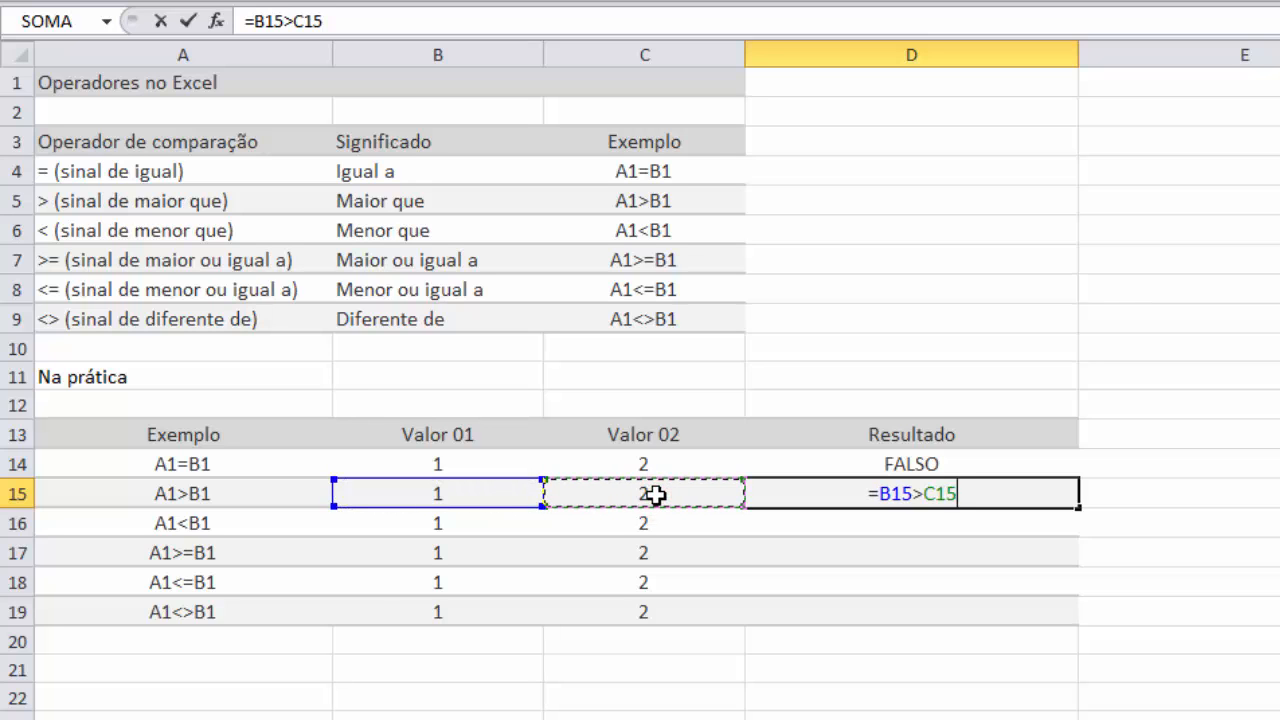
key(Return)
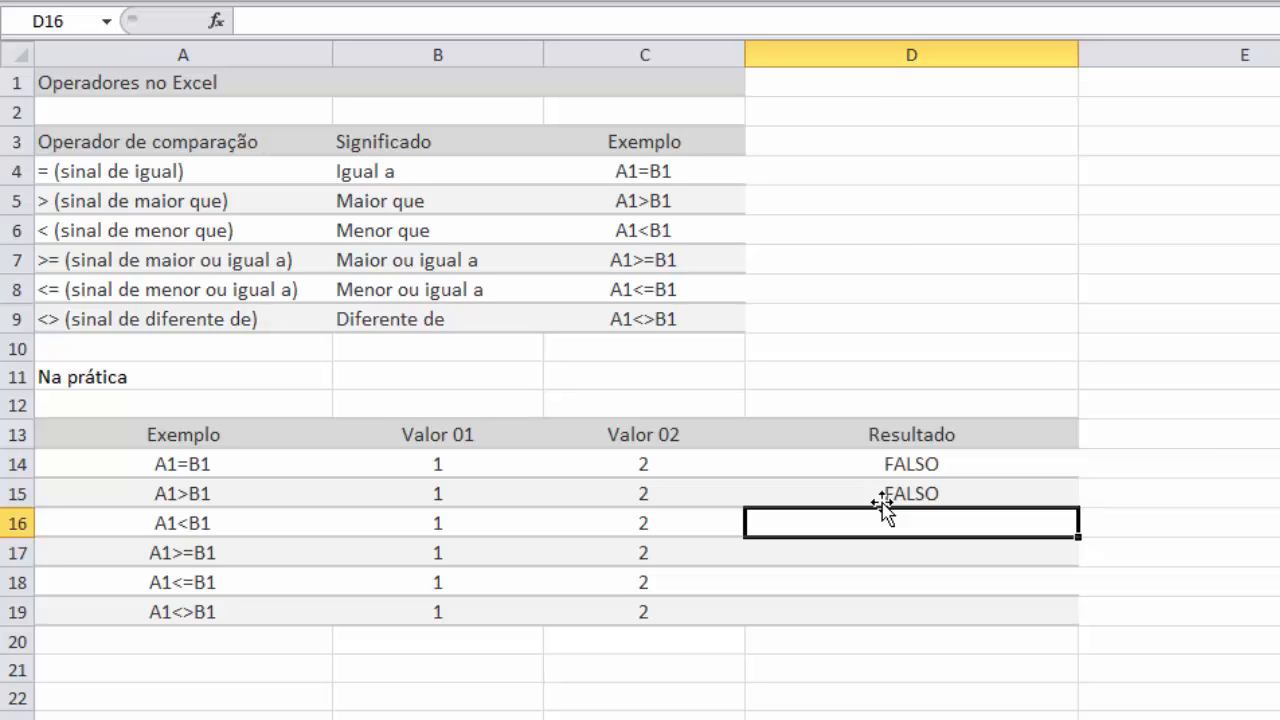
Enter =B16<C16 as the row 16 result for the less-than example
text(=)
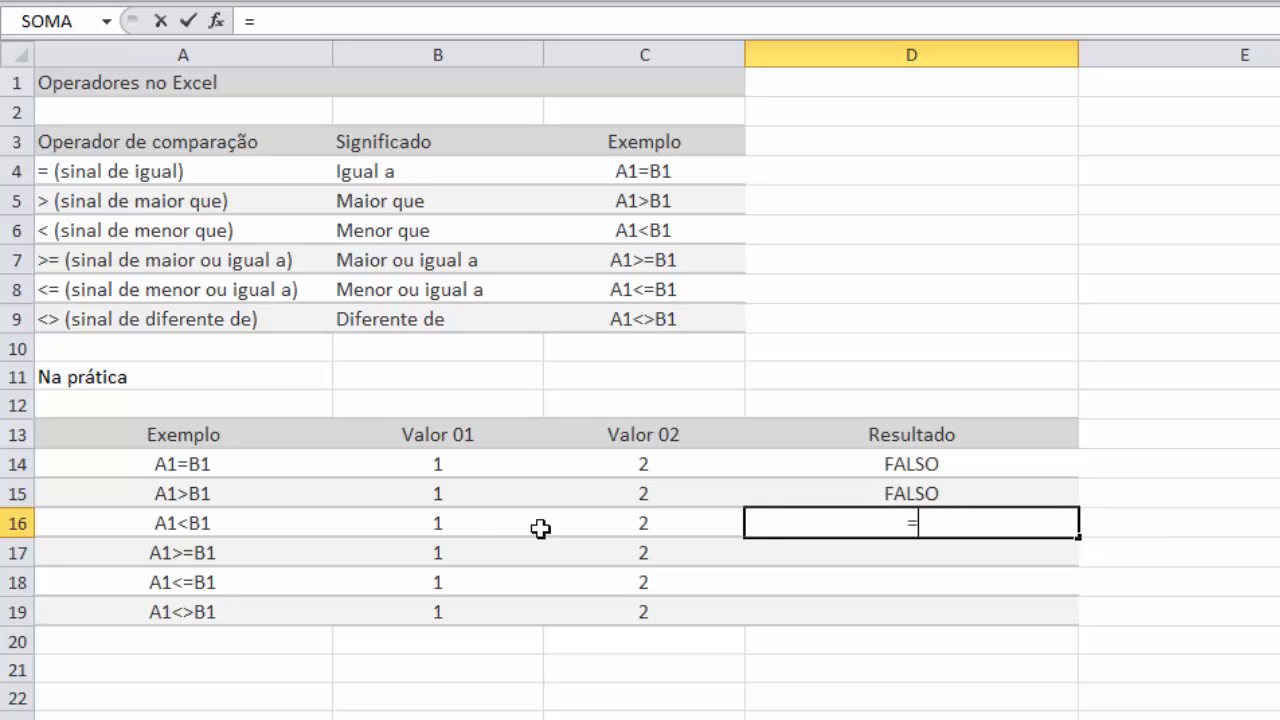
click(445, 524)
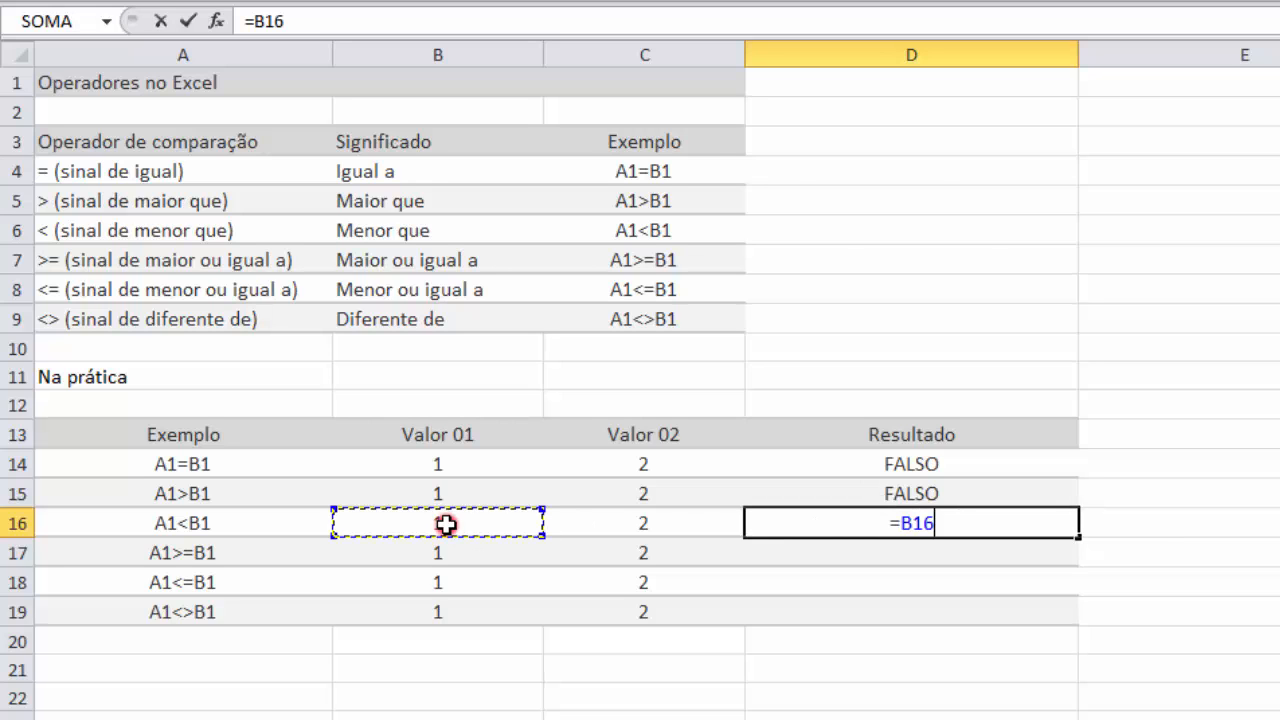
text(<)
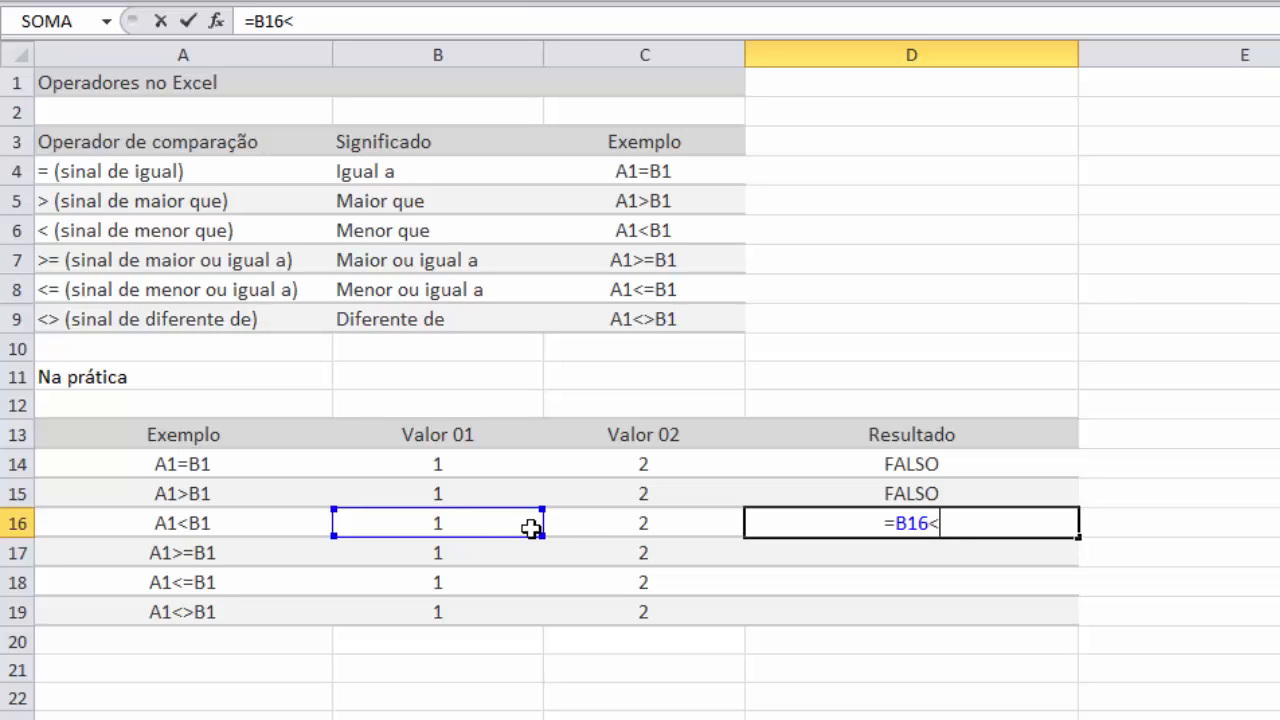
click(617, 527)
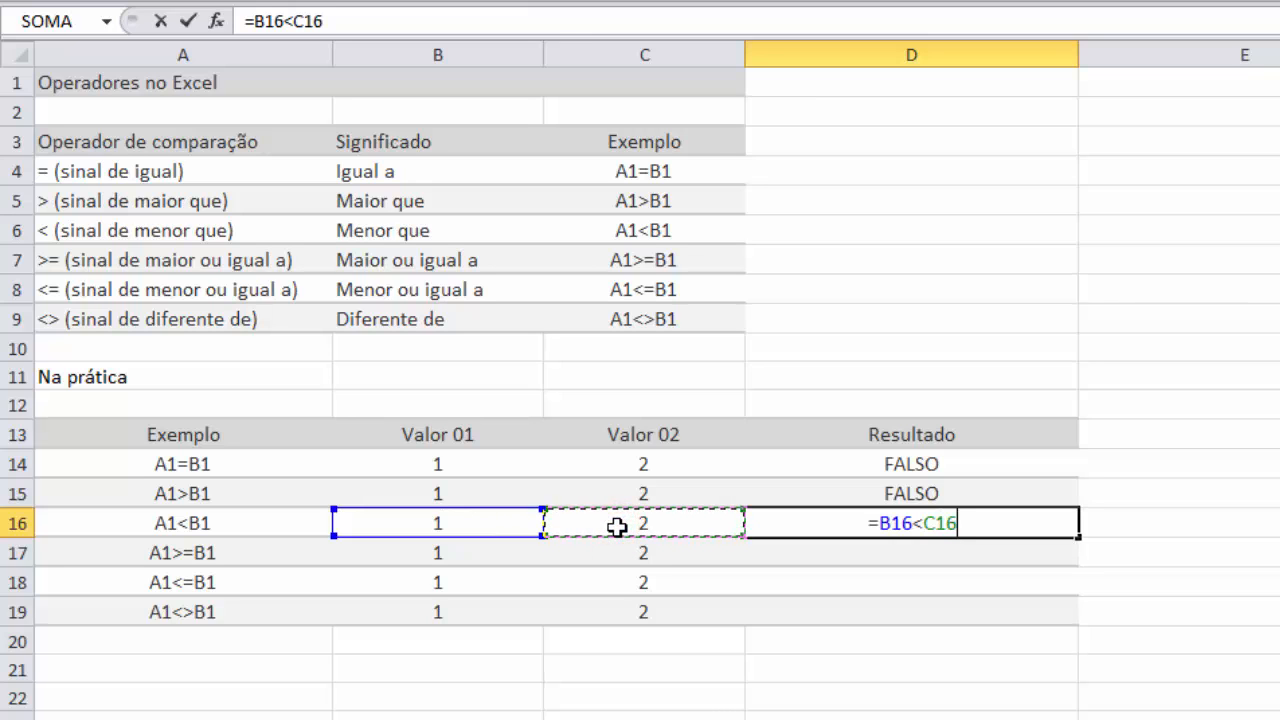
key(Return)
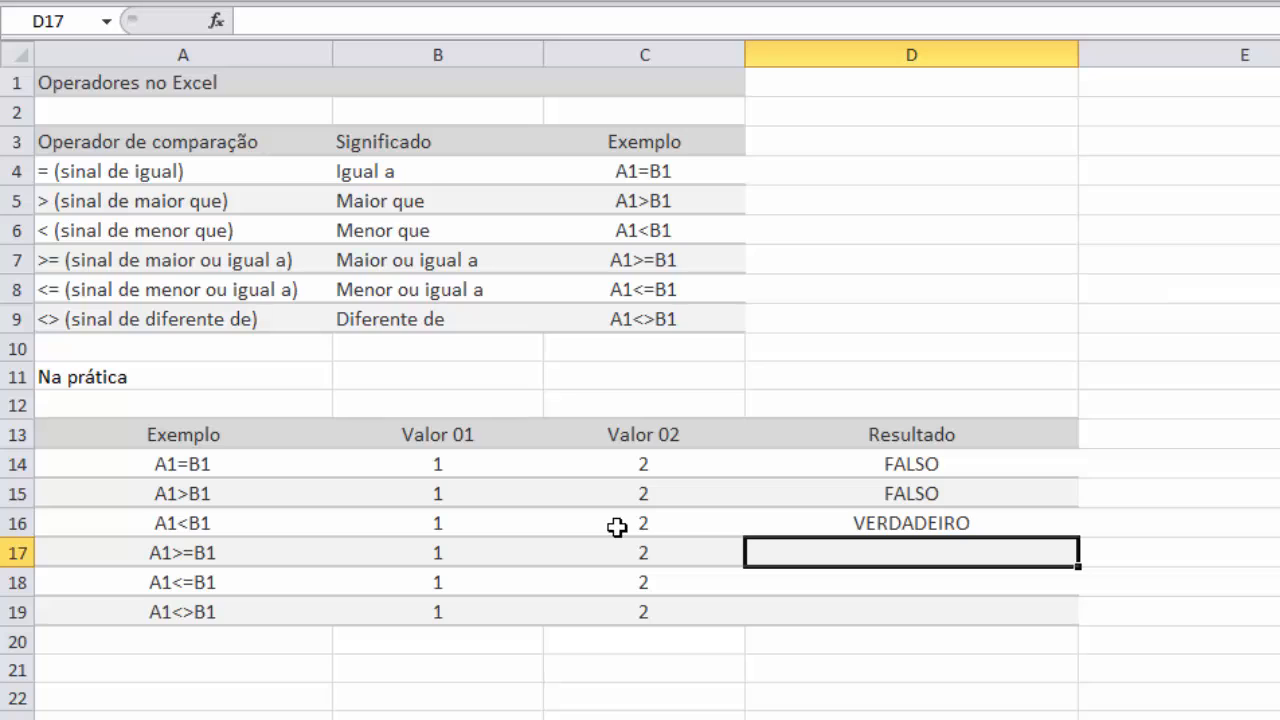
Enter =B17>=C17 as the row 17 result for the greater-than-or-equal example
text(=)
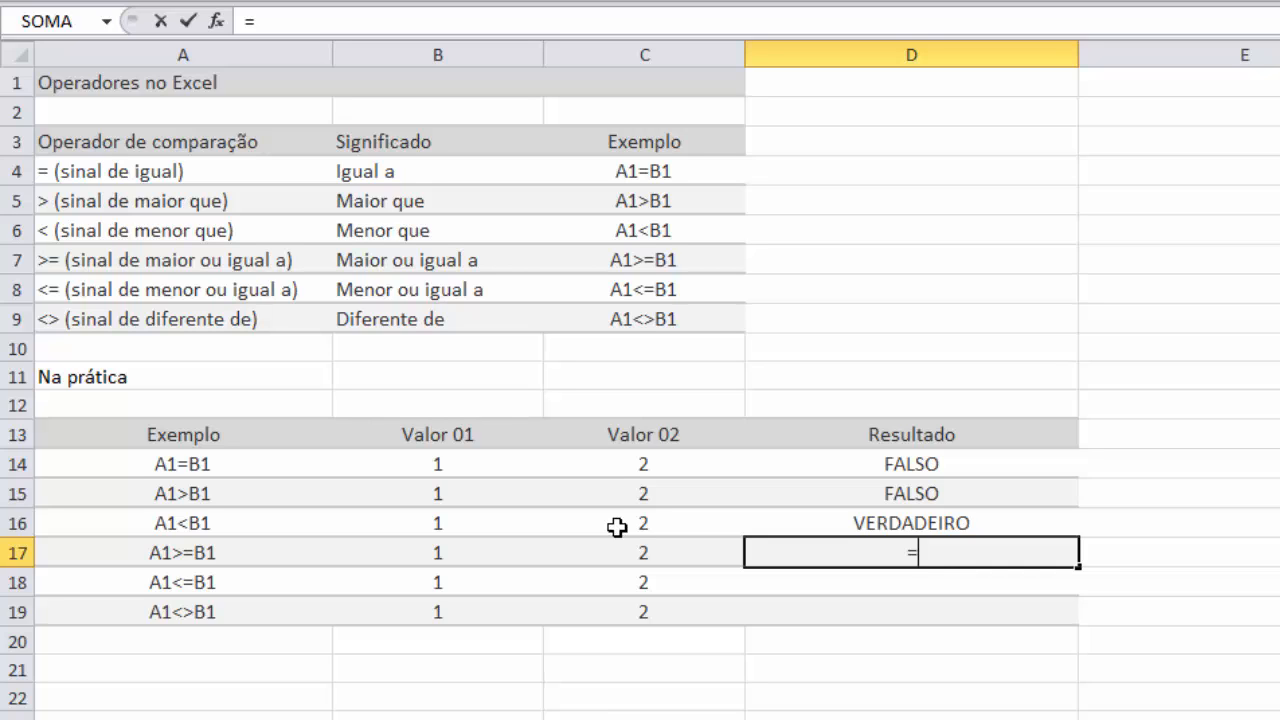
click(432, 555)
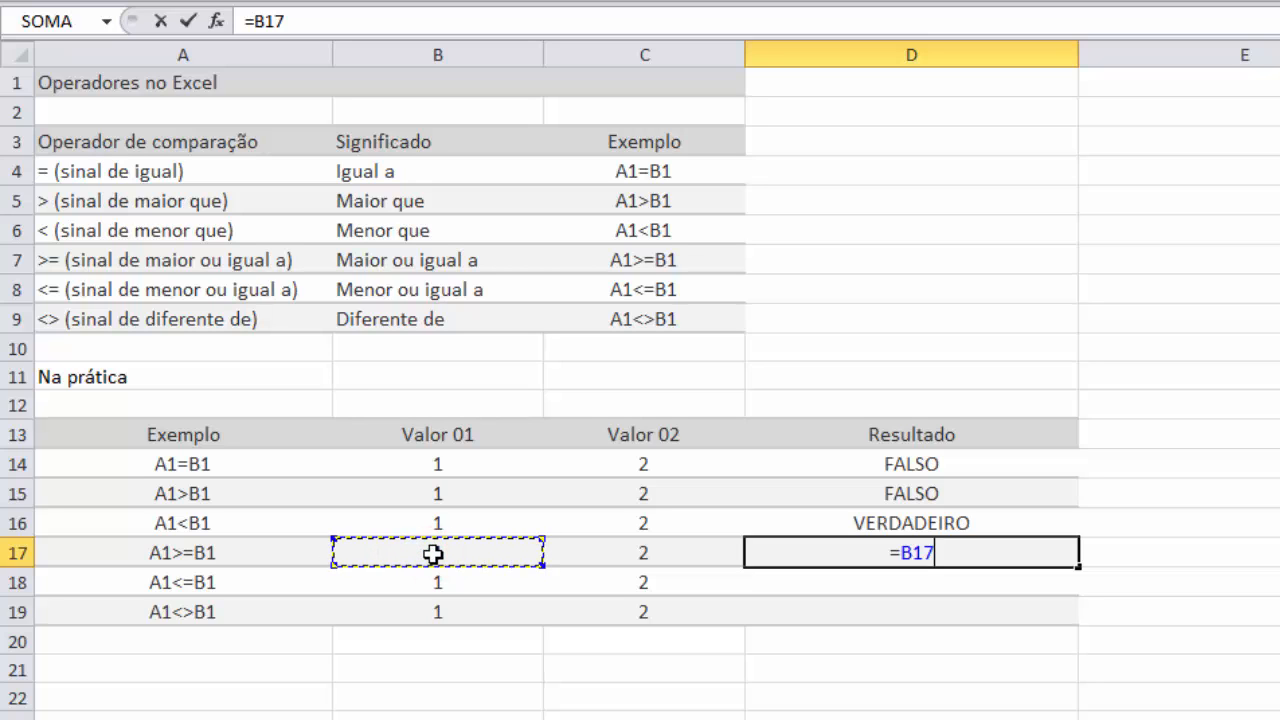
text(>+)
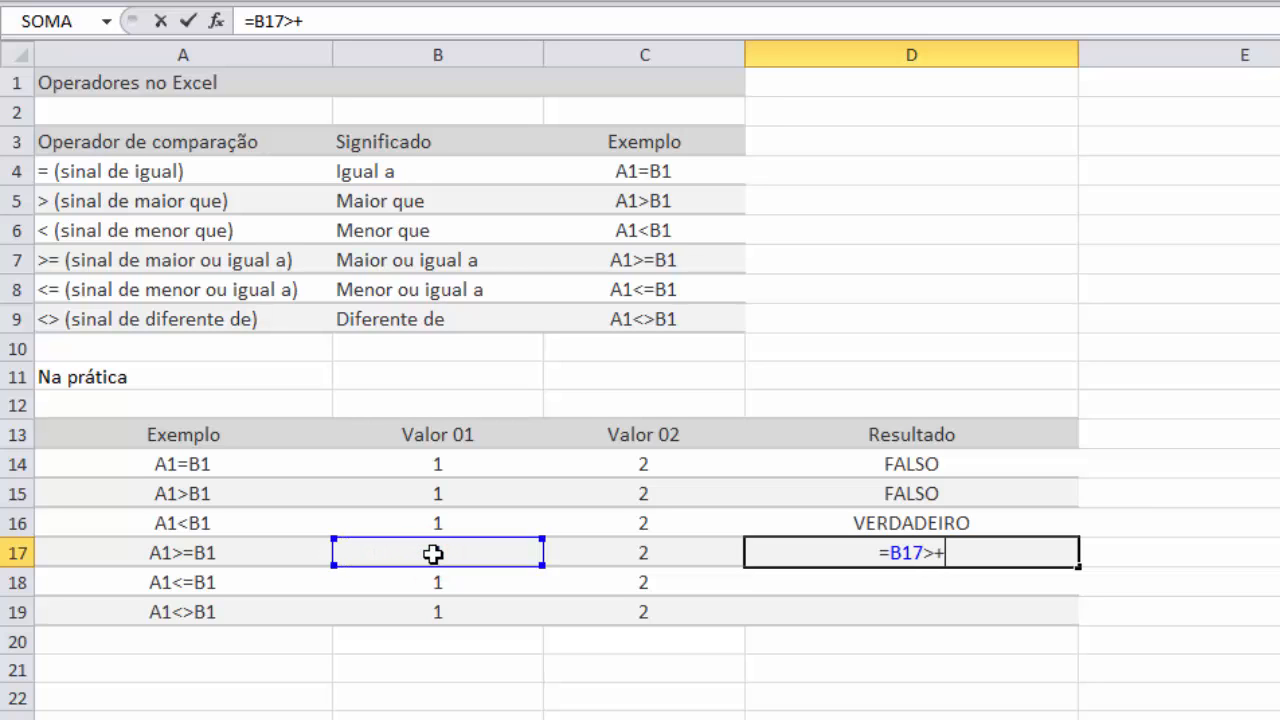
key(BackSpace)
text(=)
click(634, 553)
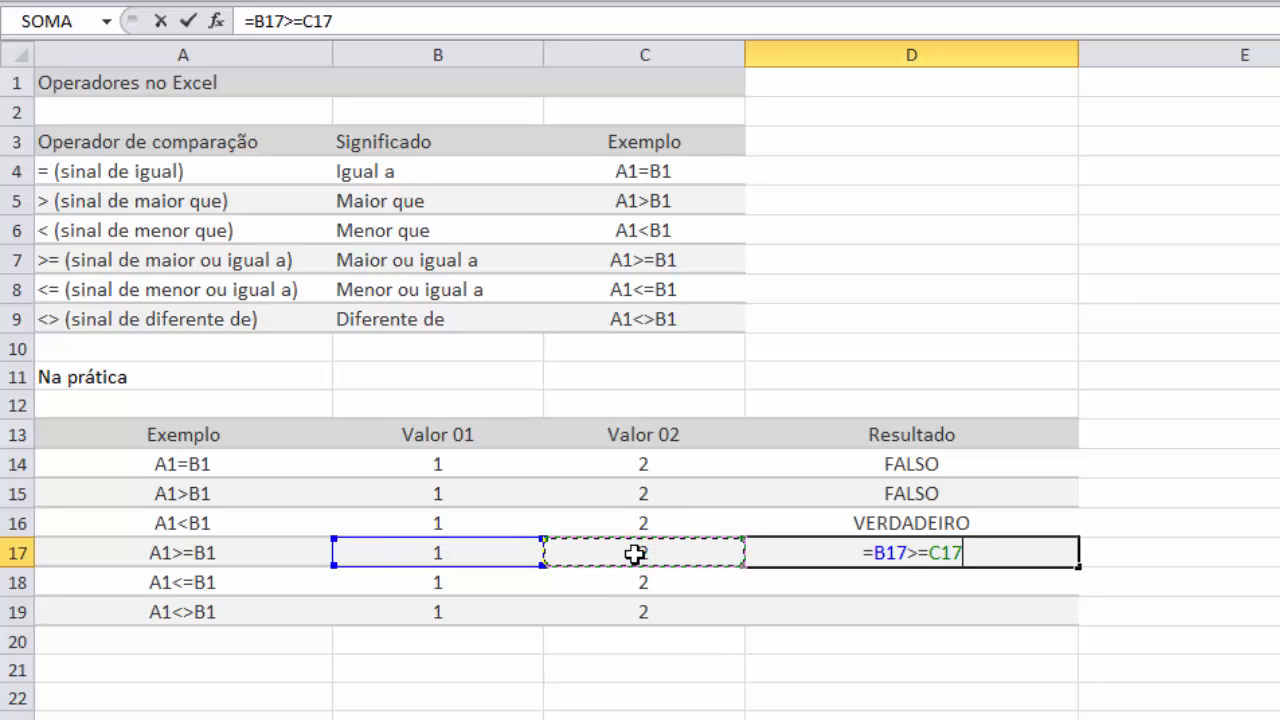
key(Return)
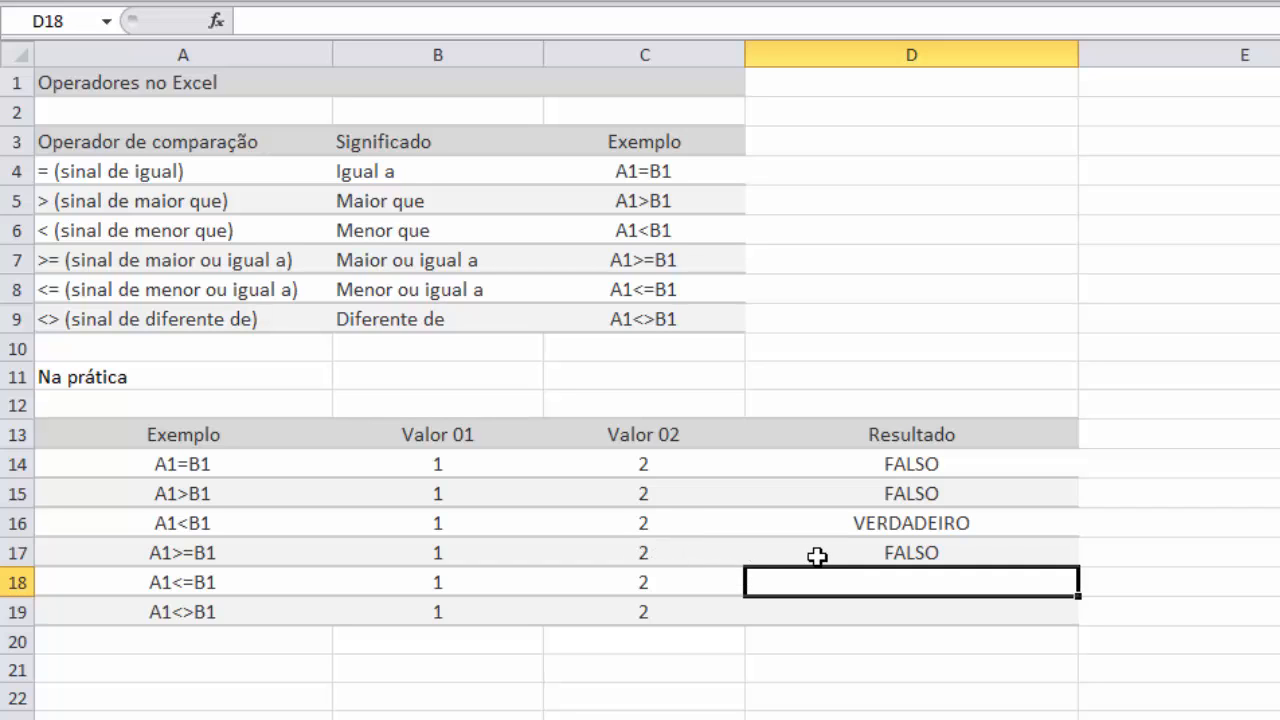
Enter =B18<=C18 as the row 18 result for the less-than-or-equal example
text(=)
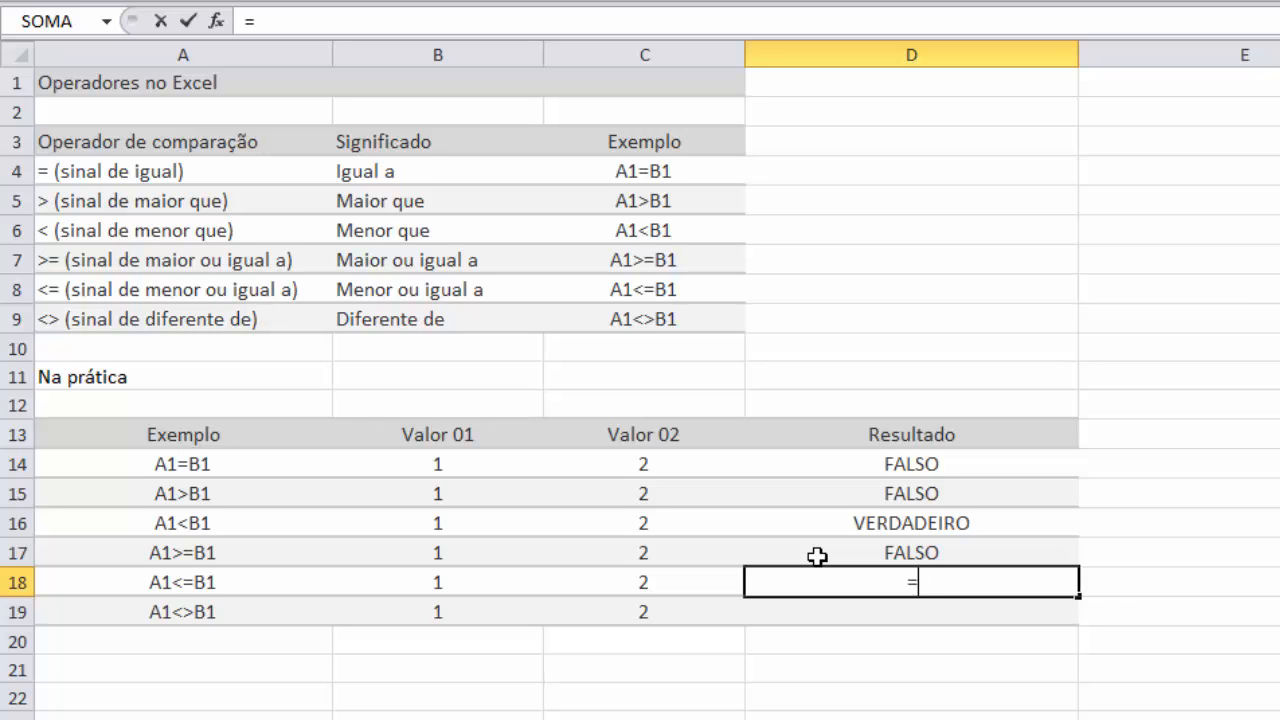
click(456, 583)
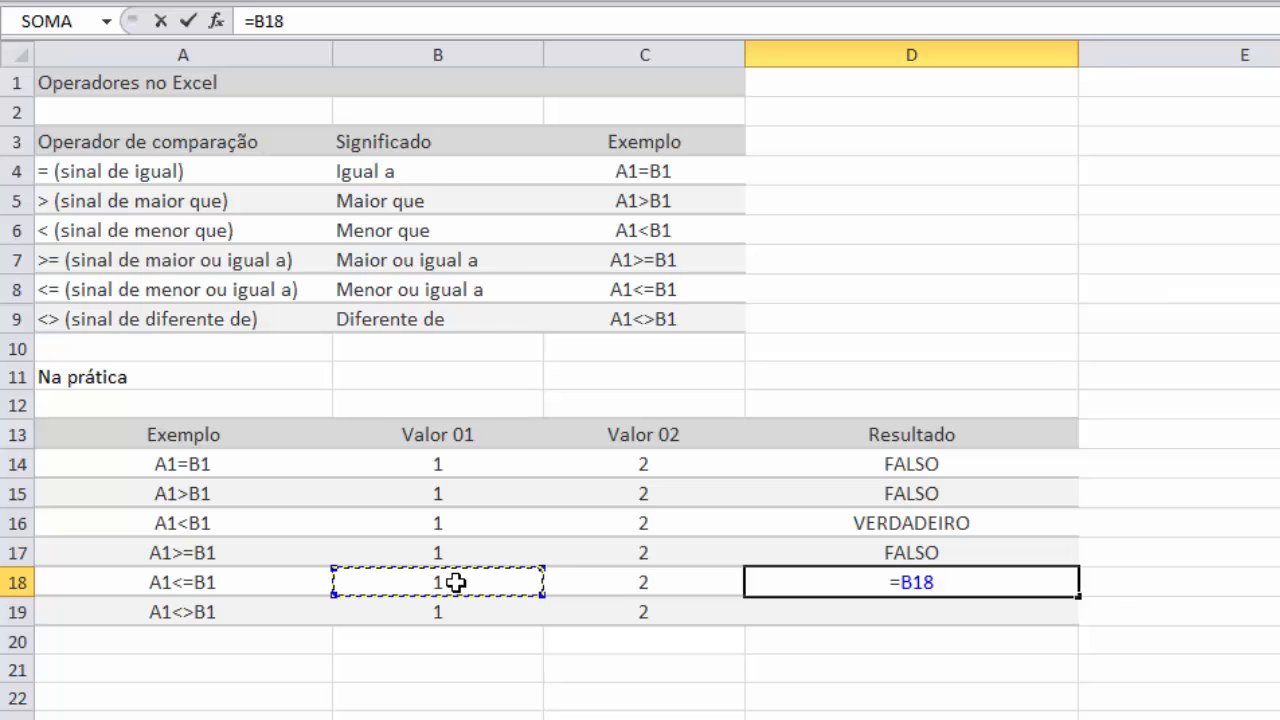
text(<)
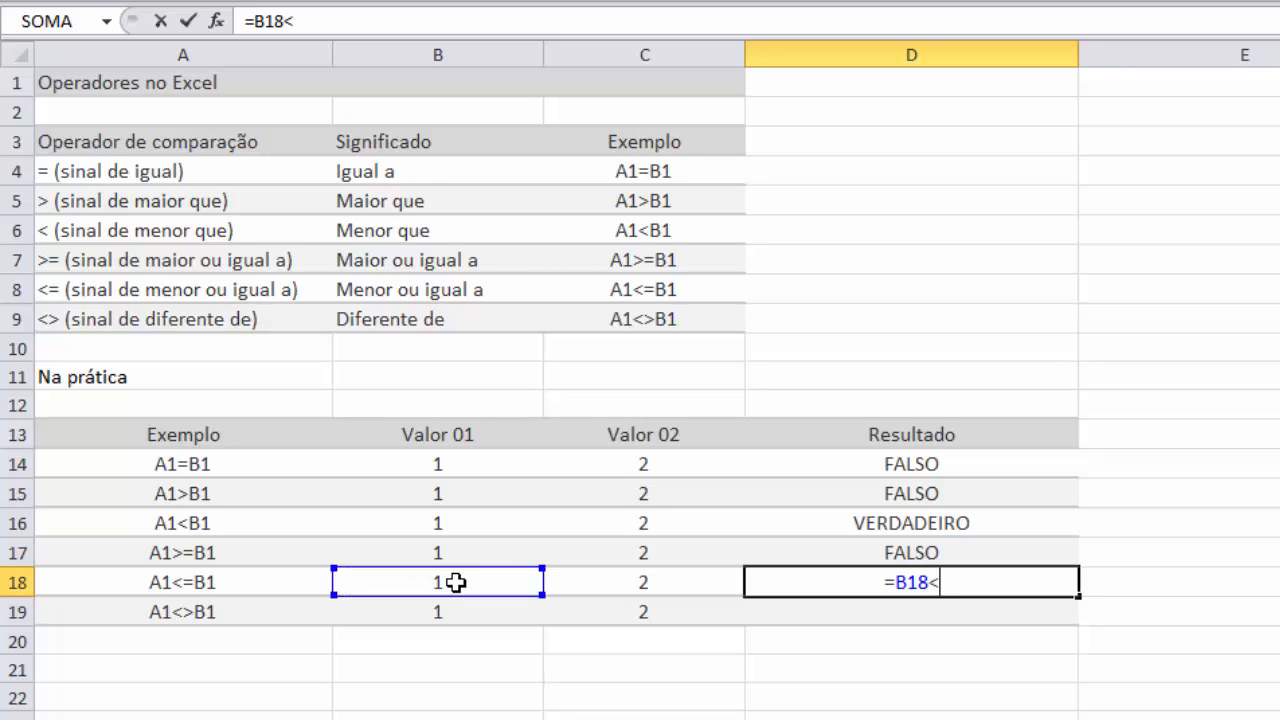
text(=)
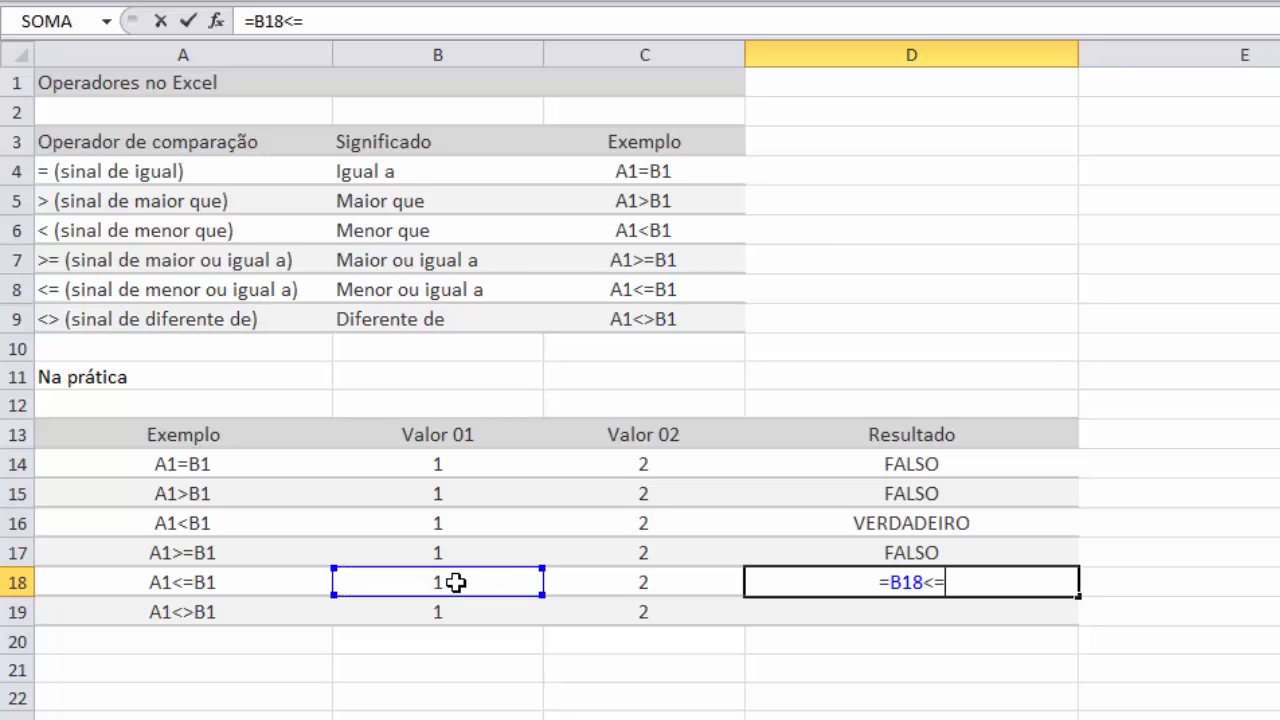
click(597, 582)
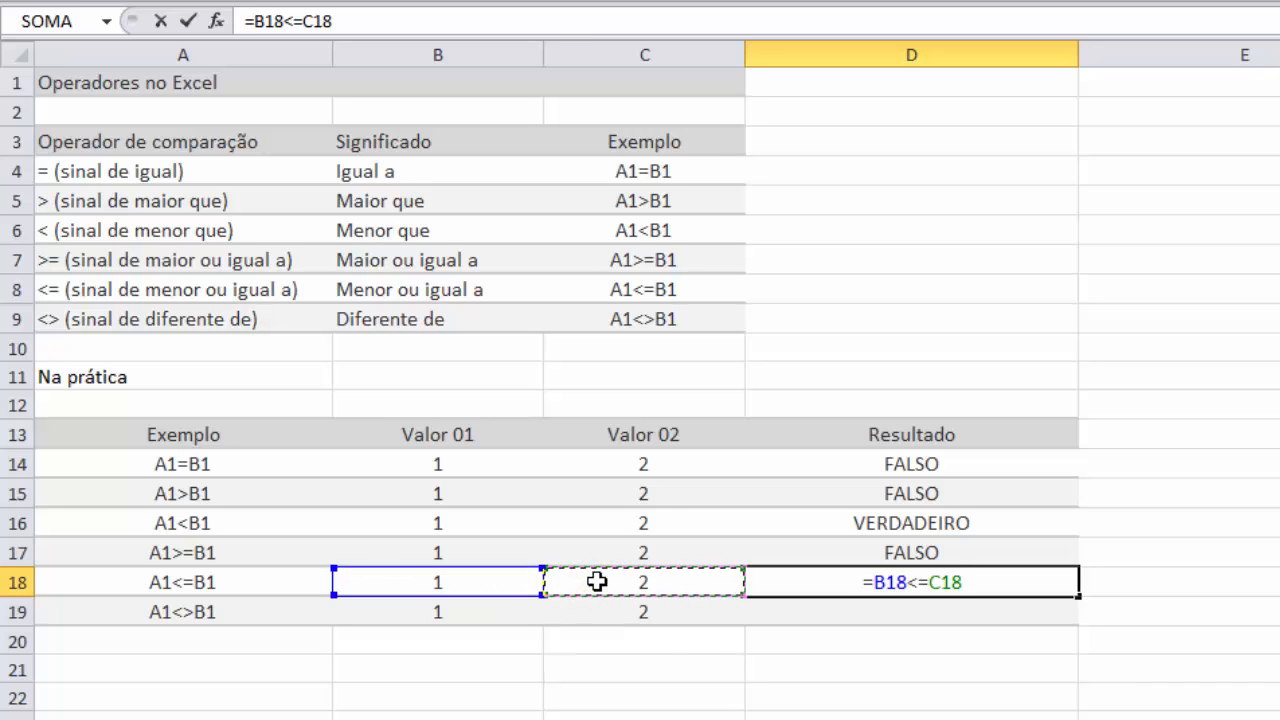
key(Return)
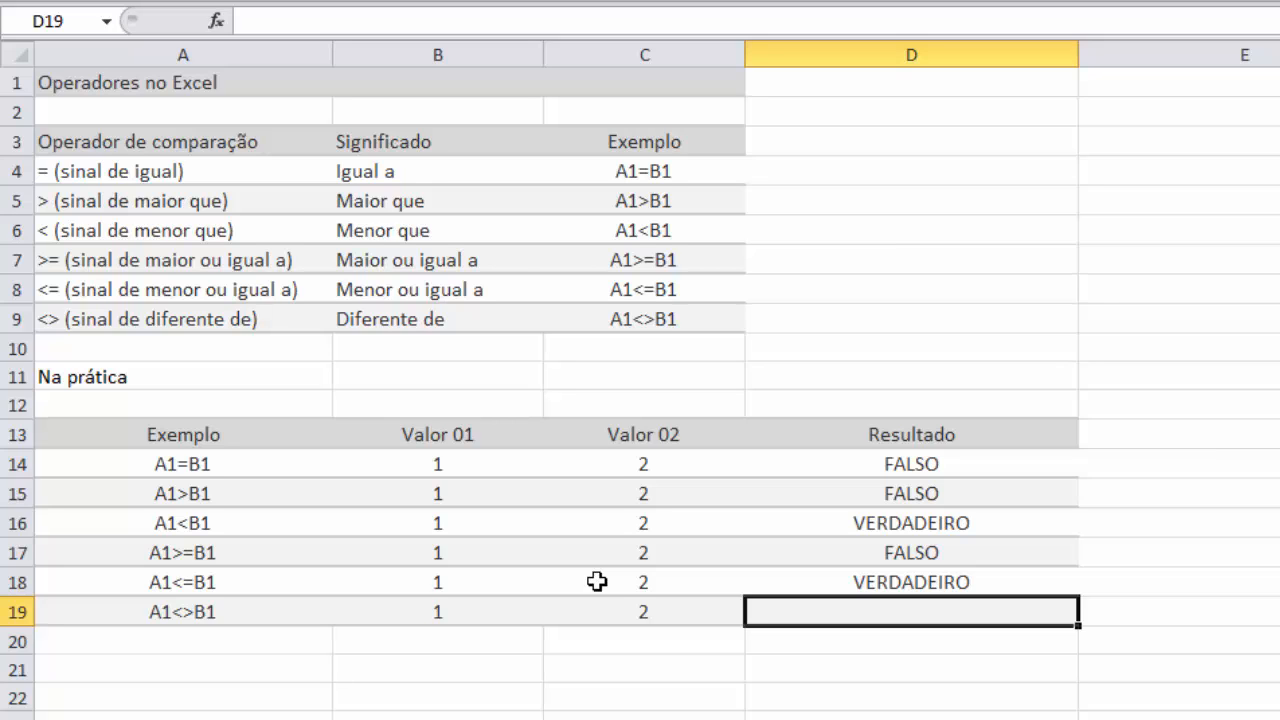
Enter =B19<>C19 as the row 19 result for the not-equal example
text(=)
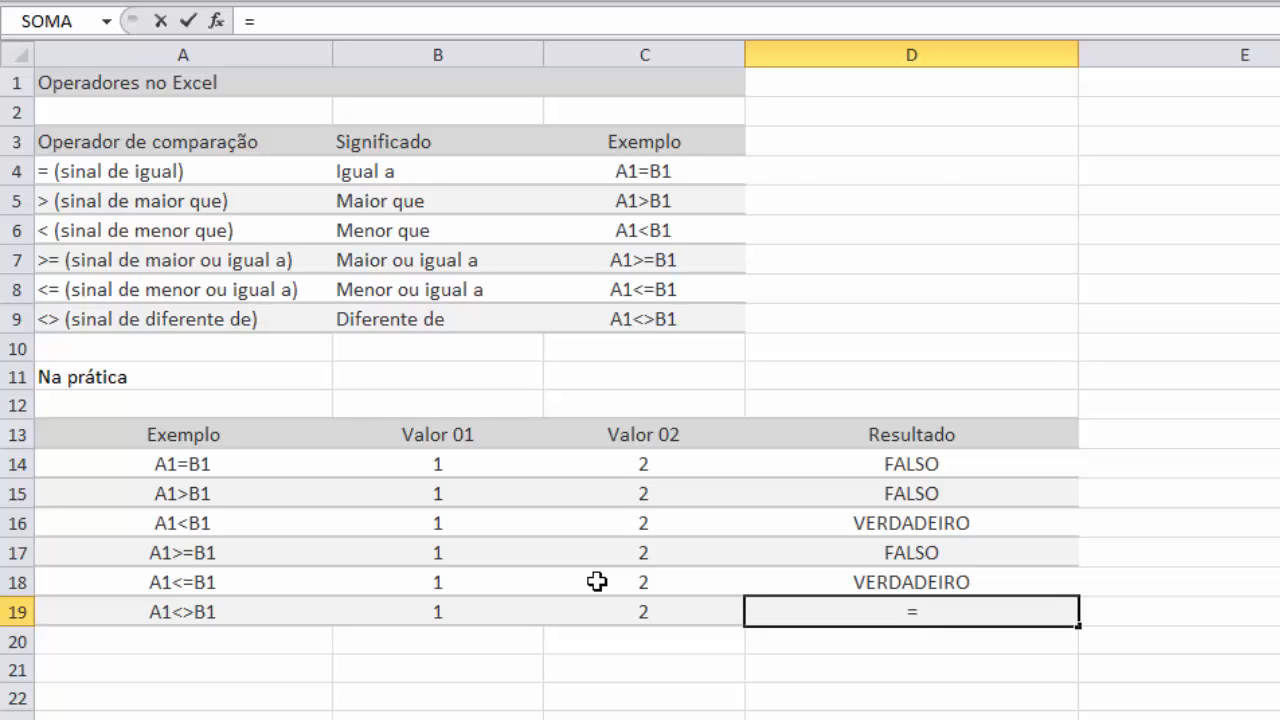
click(448, 610)
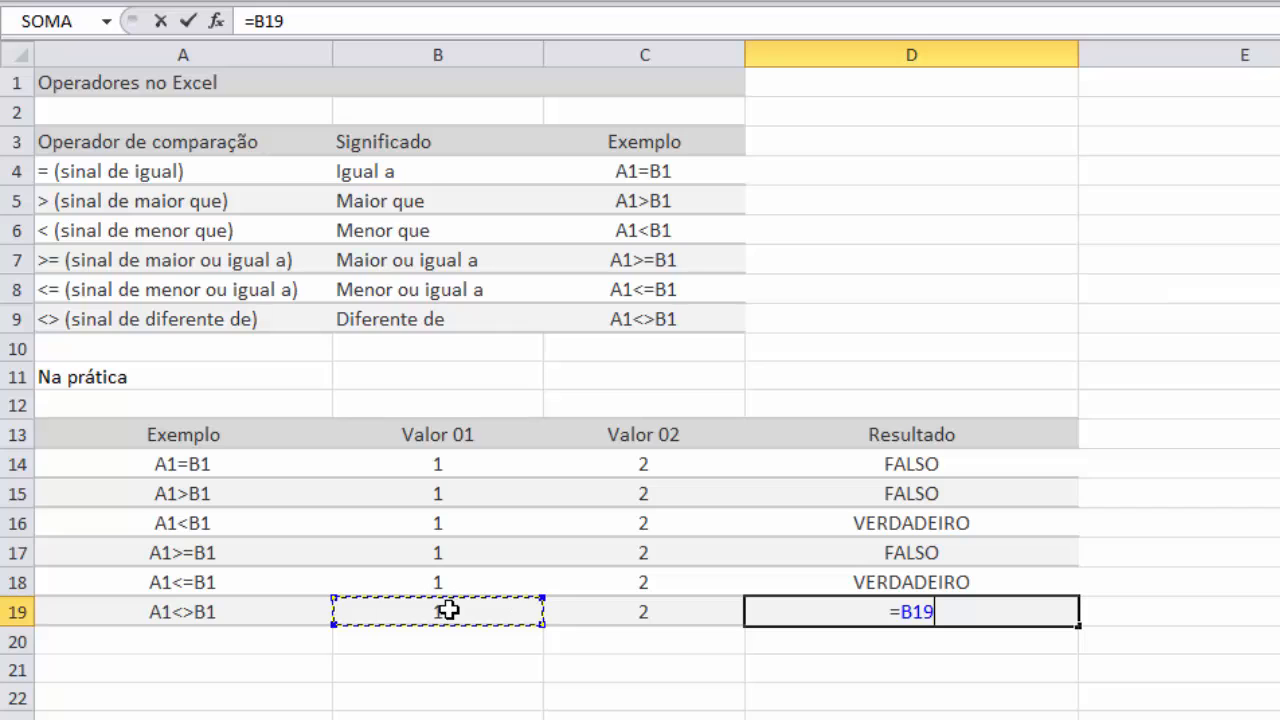
text(<)
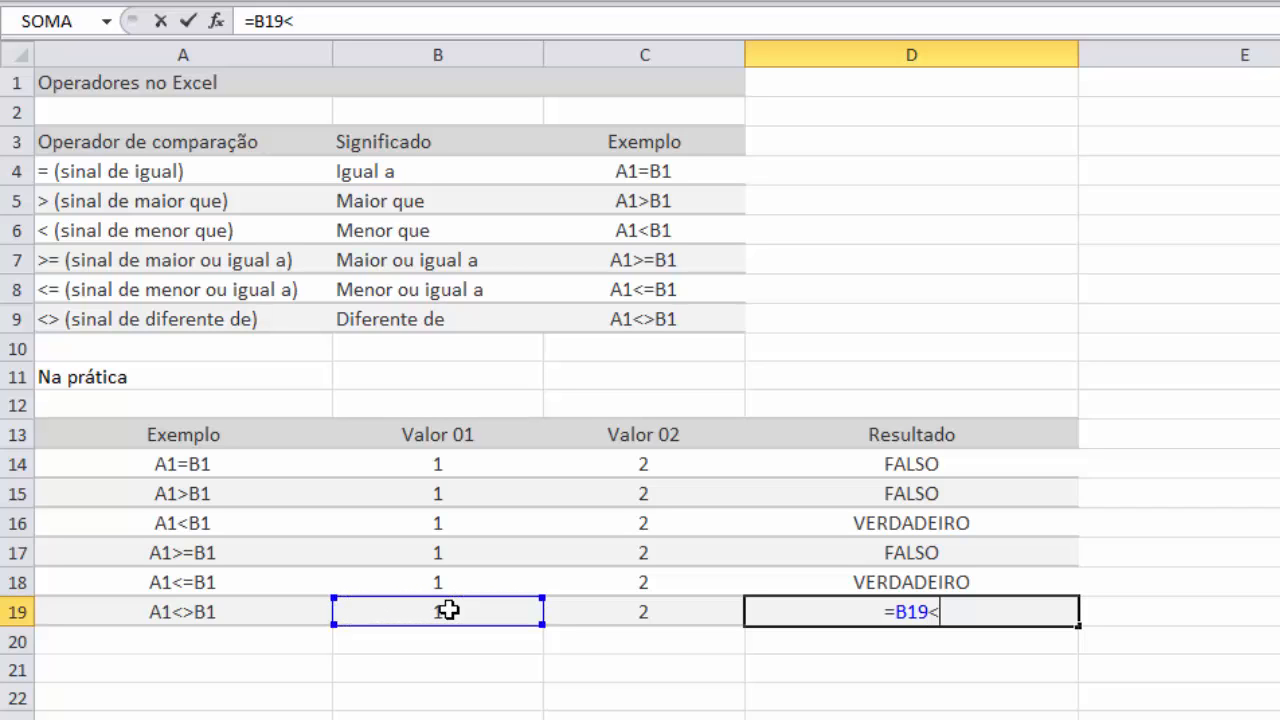
text(>)
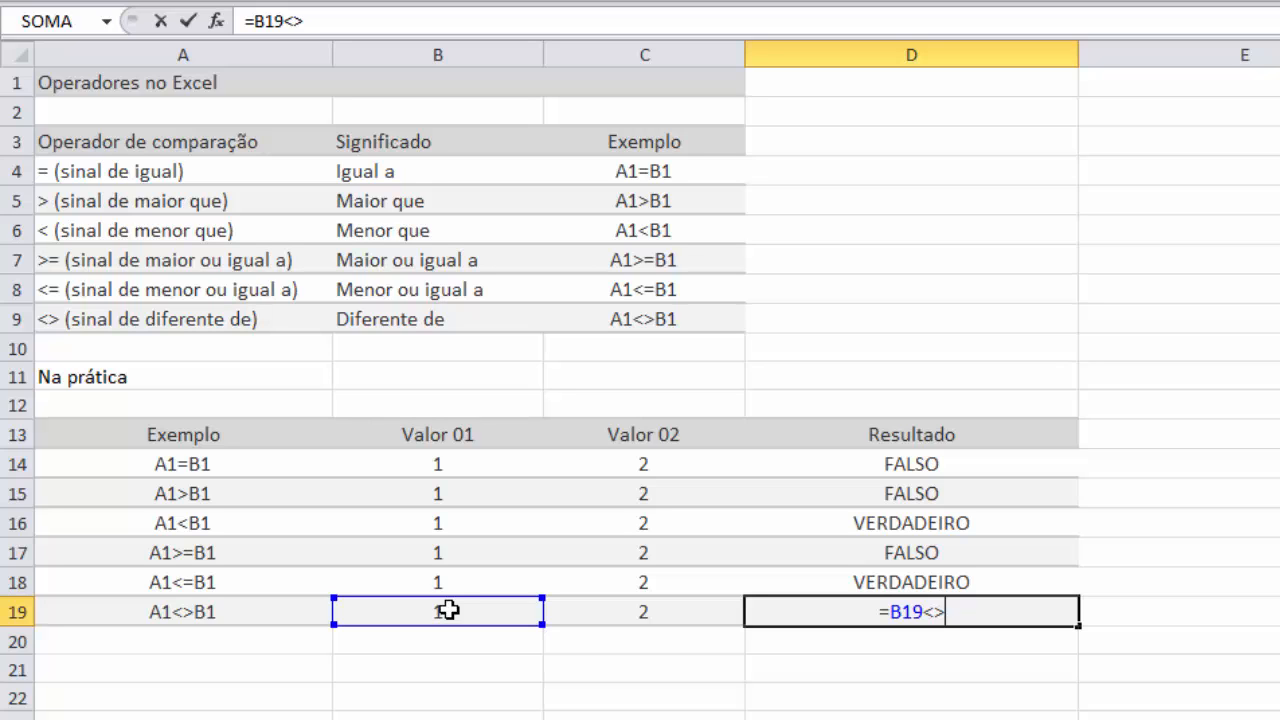
click(645, 609)
key(Return)
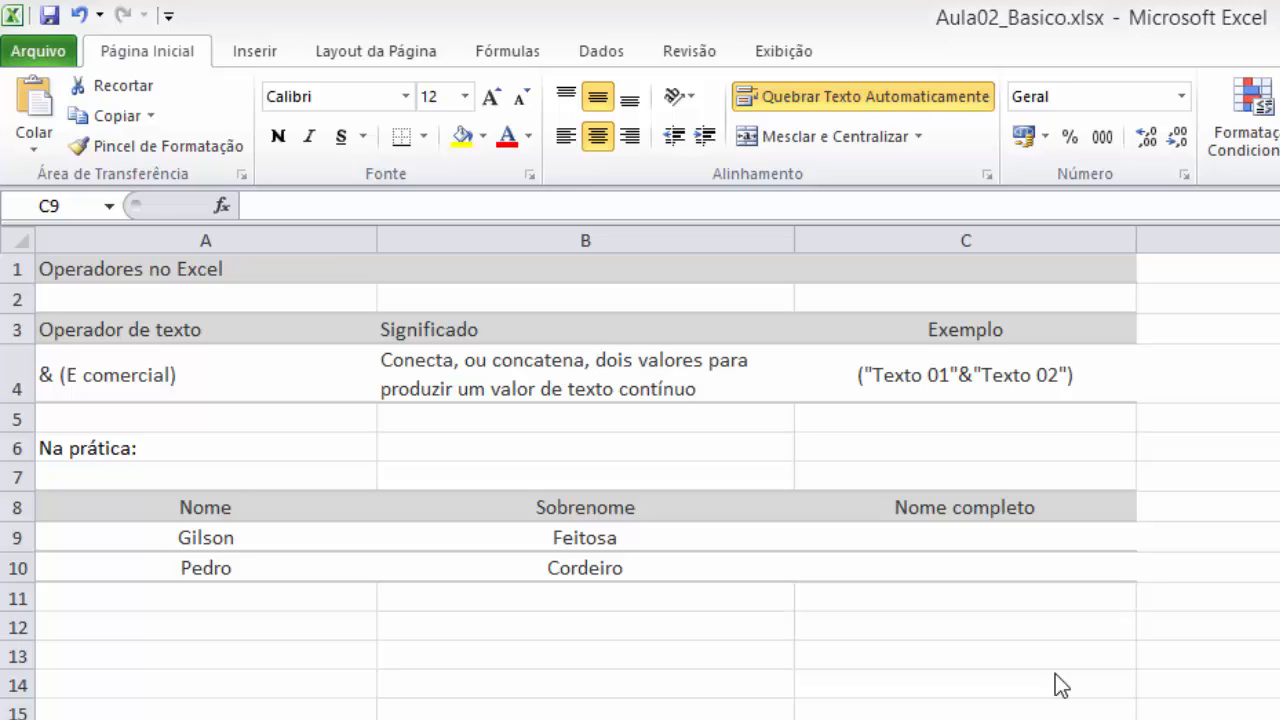
Enter =A9&B9 in C9 to join the first name and surname of row 9 under Nome completo
click(931, 537)
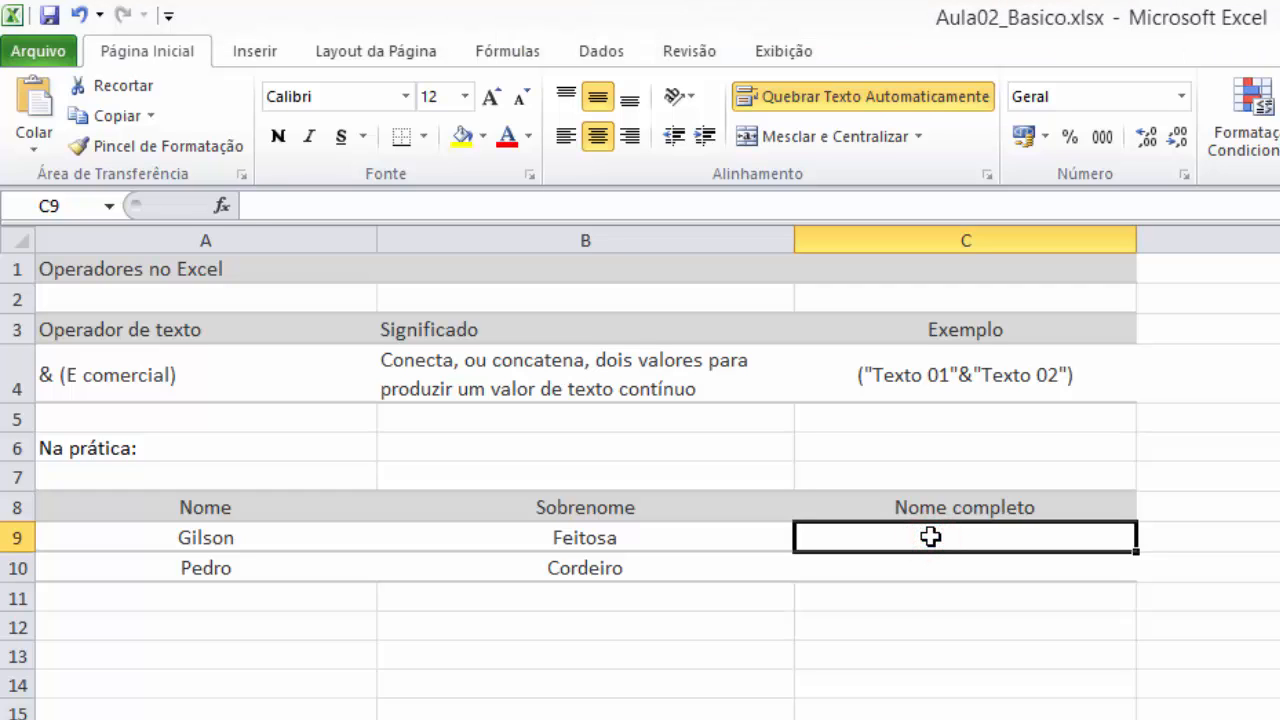
text(=)
click(218, 535)
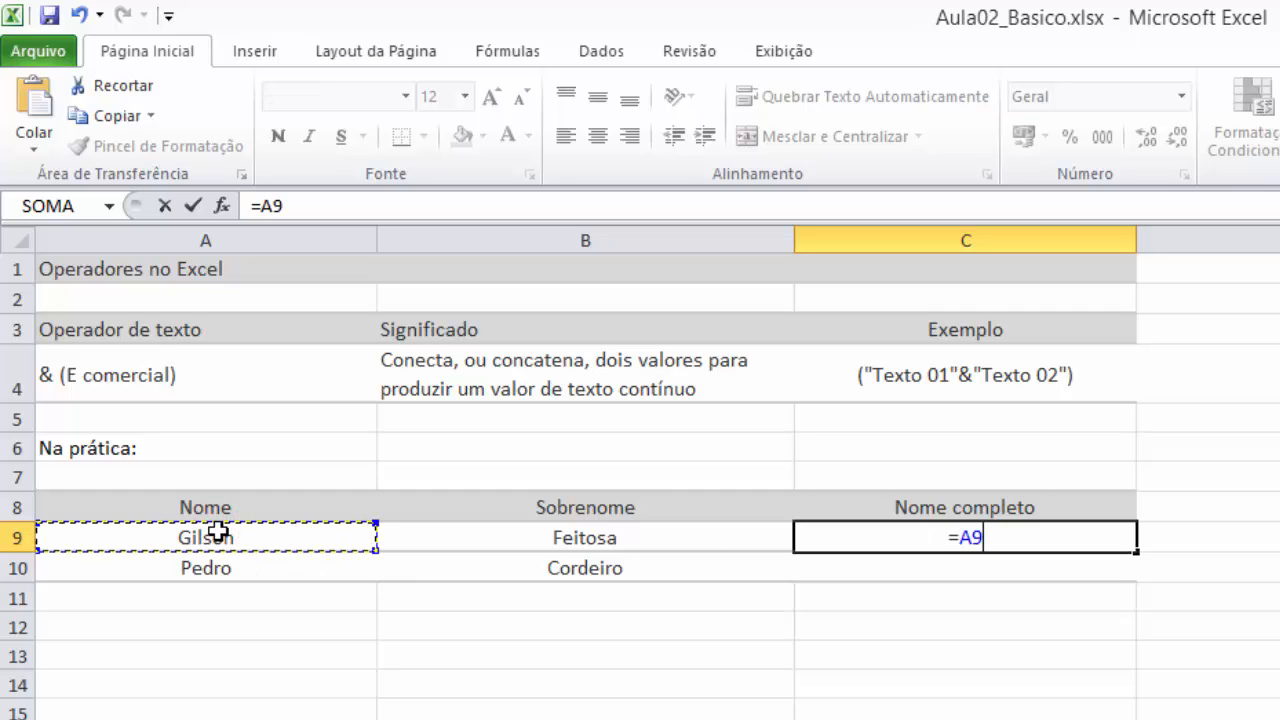
text(&)
click(585, 538)
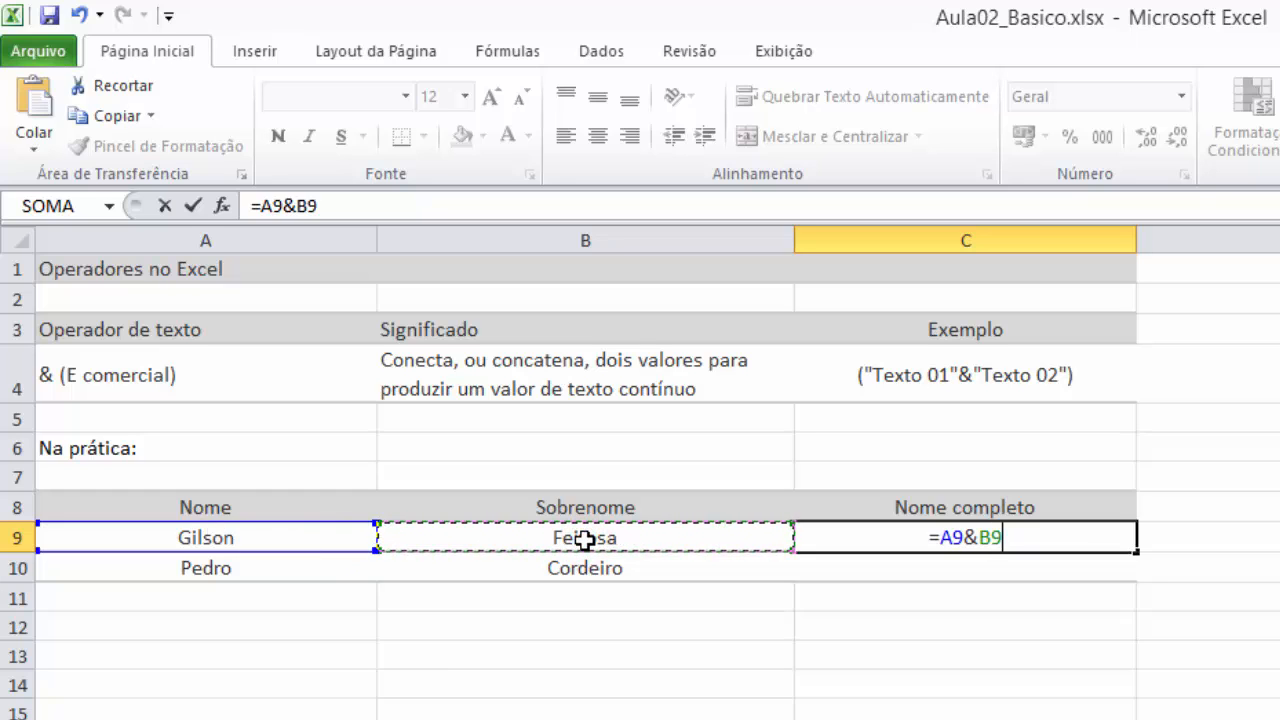
key(Return)
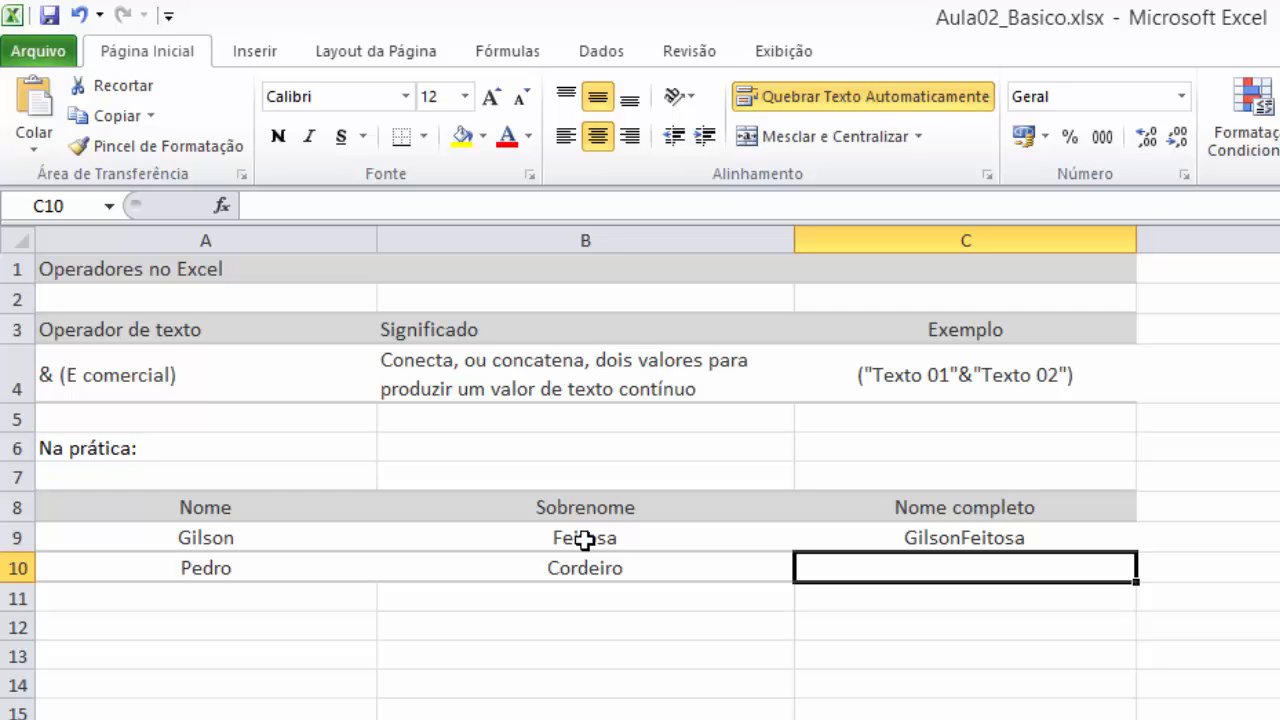
Enter =A10&" "&B10 in C10 to join the row 10 first name and surname with a space between them
text(=)
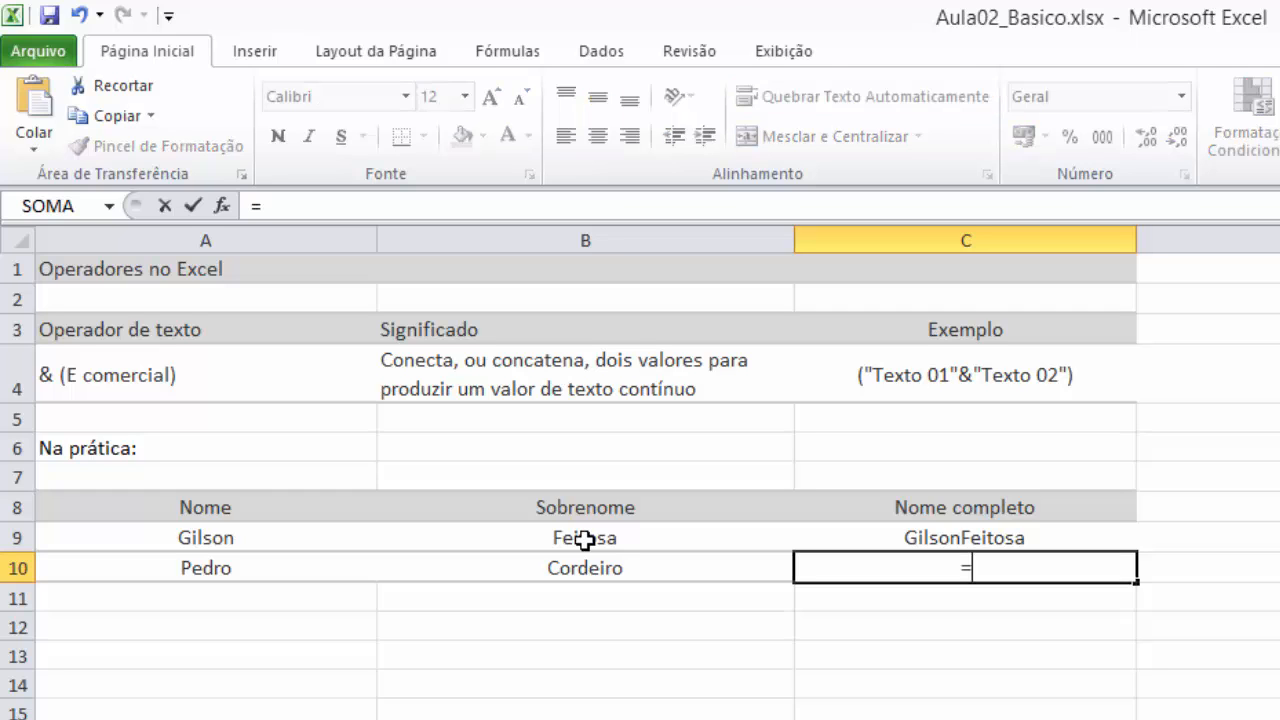
click(202, 574)
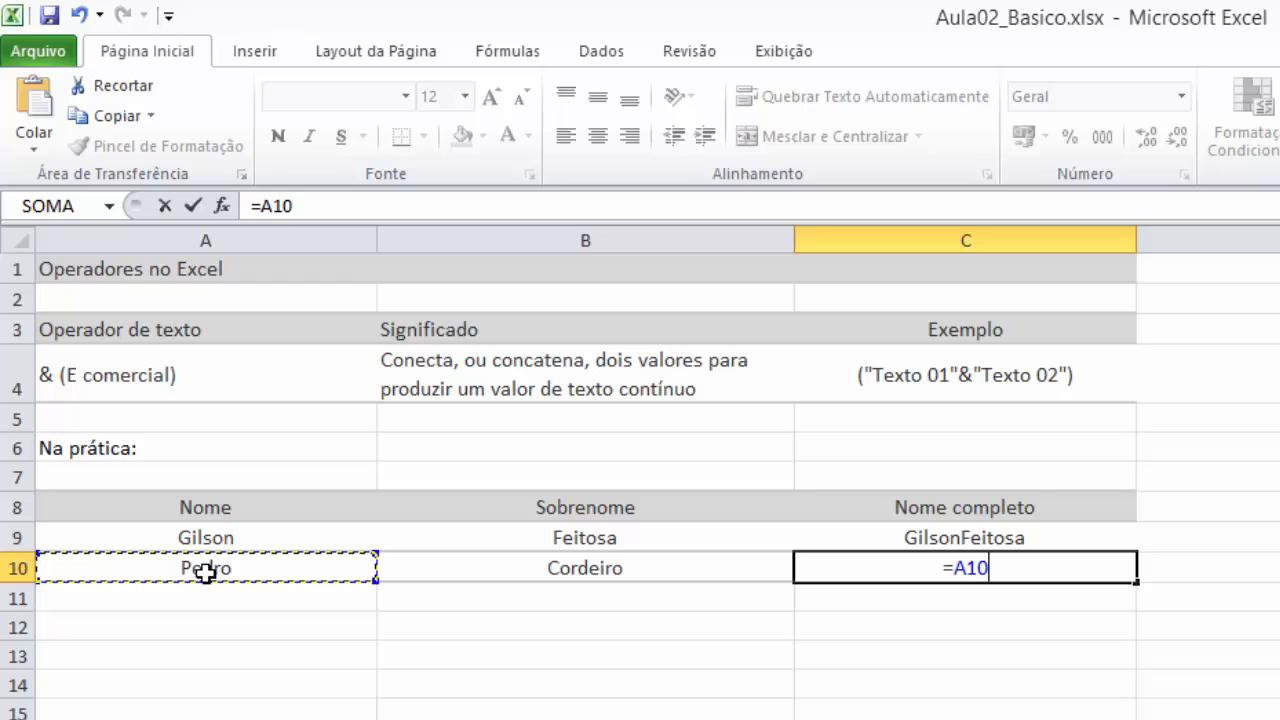
text(&)
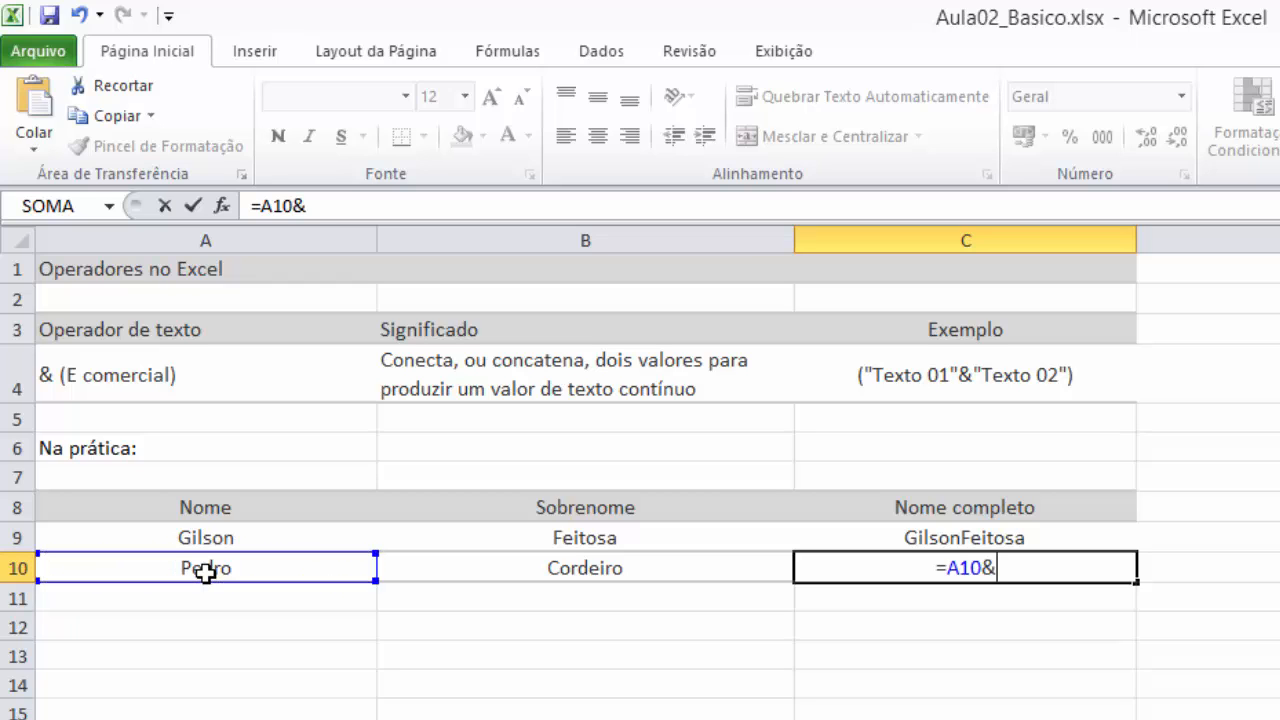
text(")
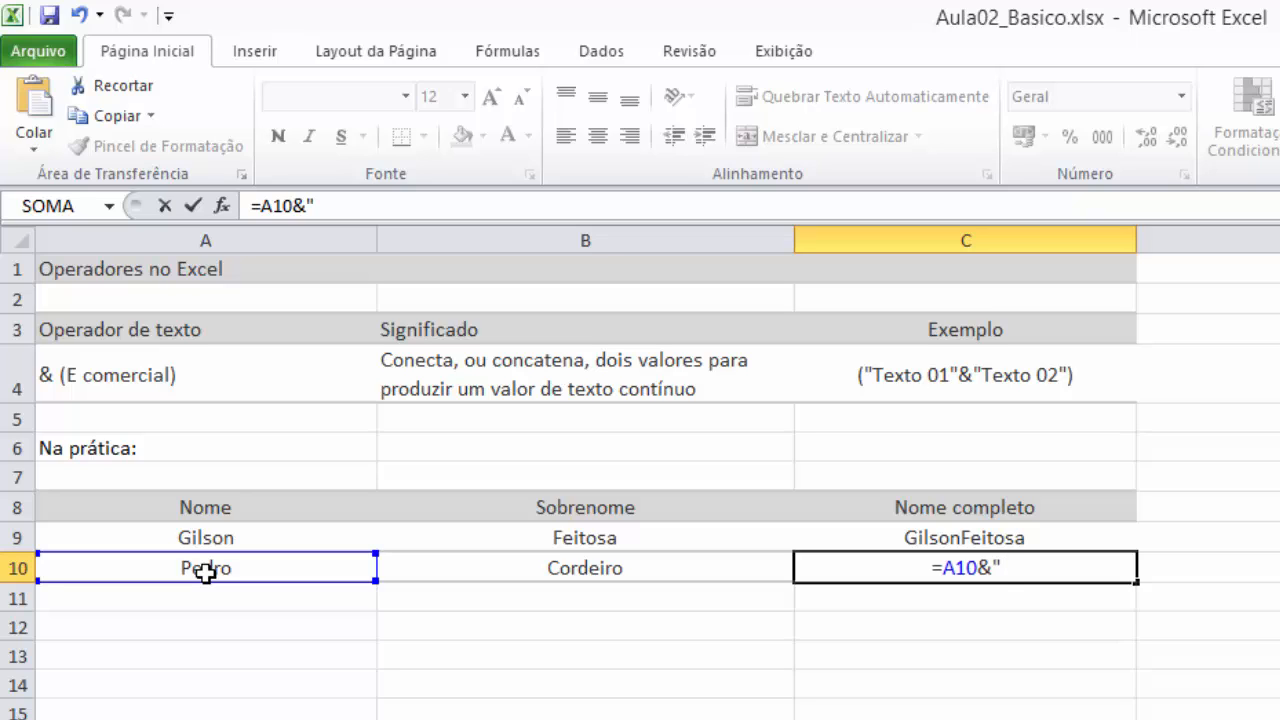
text( ")
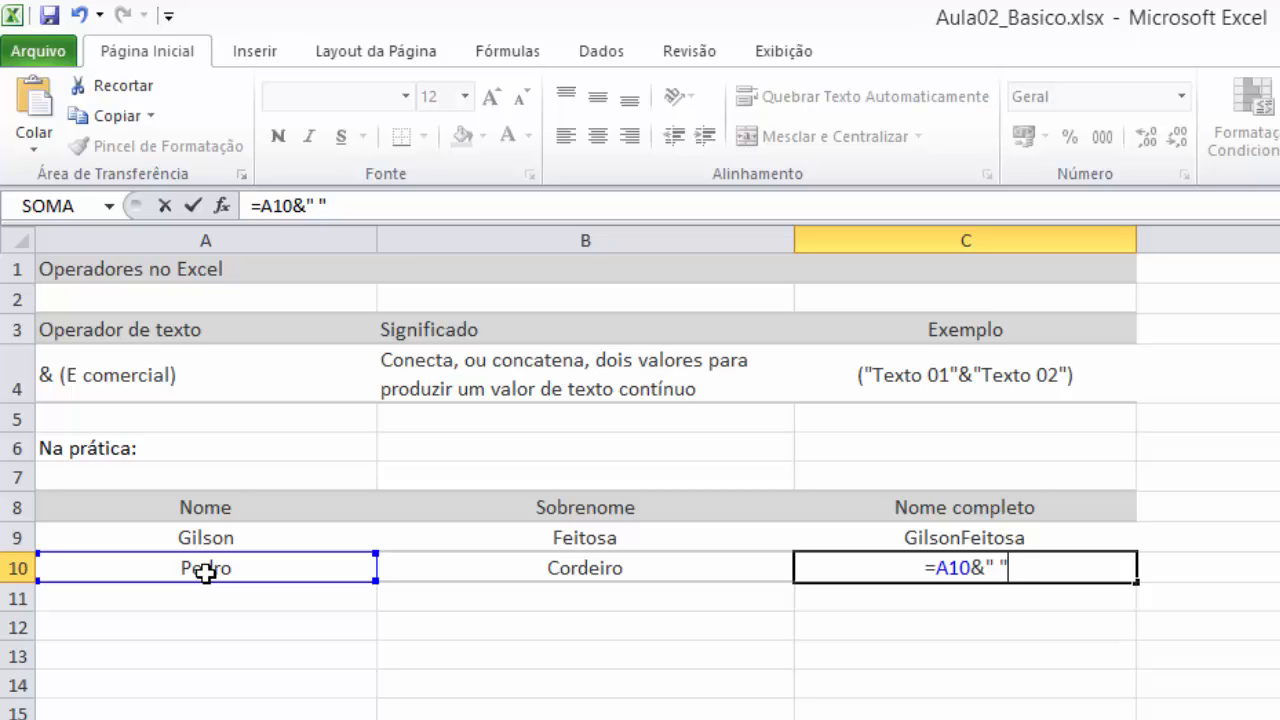
text(&)
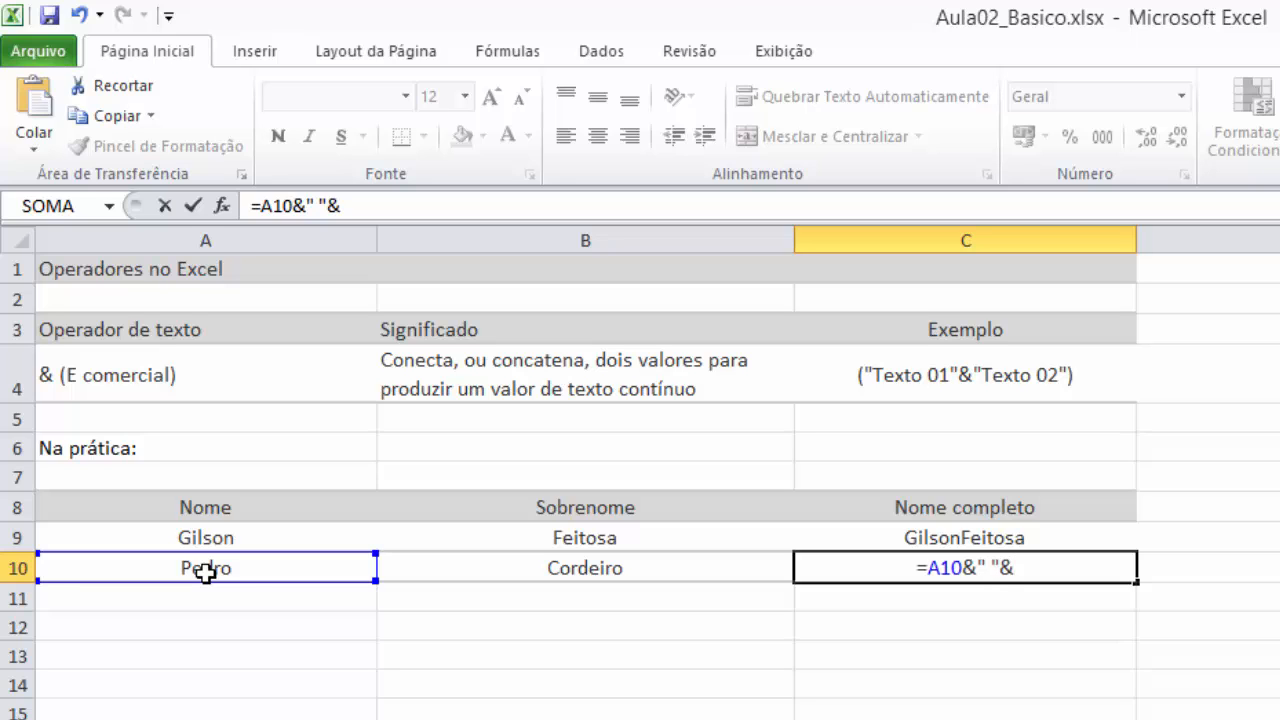
click(560, 566)
key(Return)
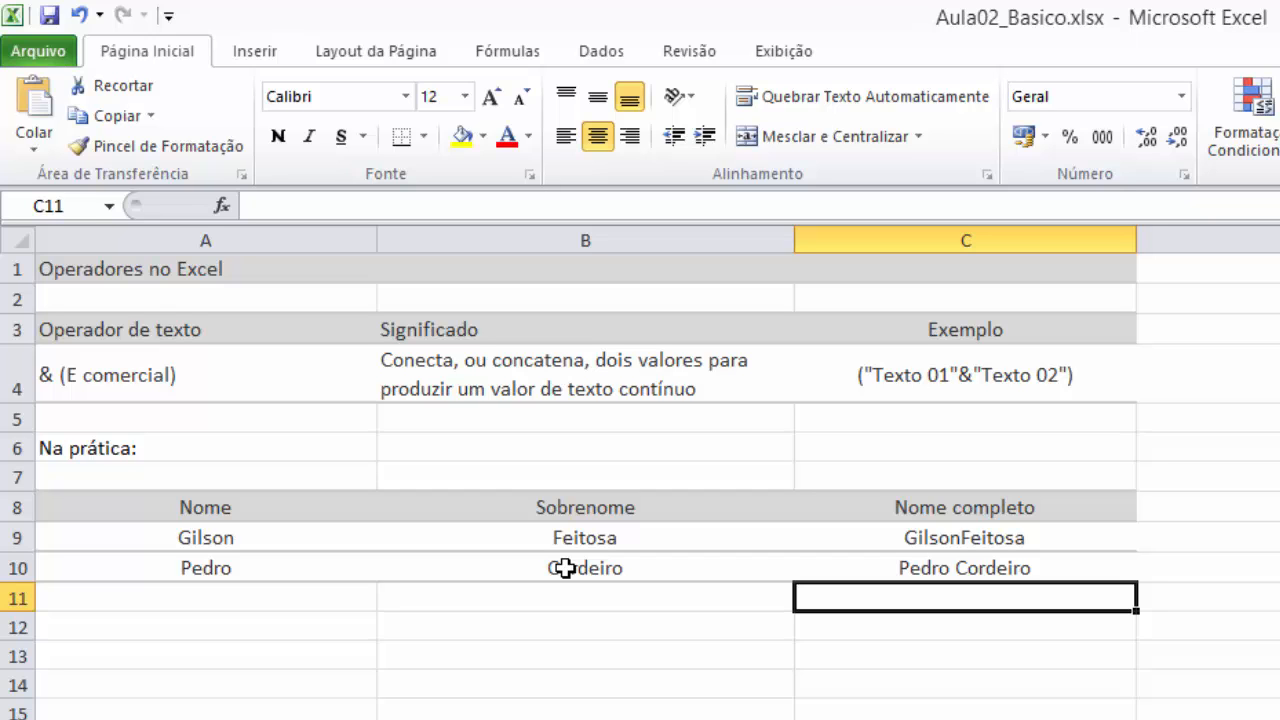
key(Up)
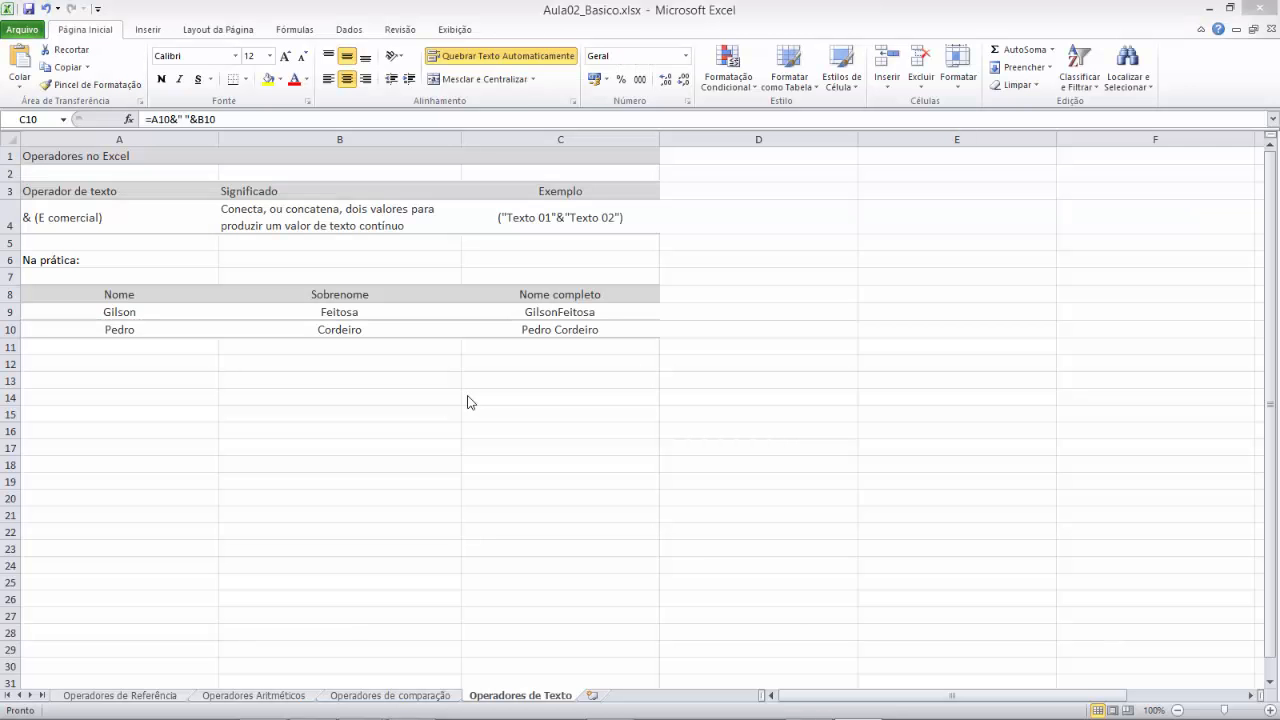